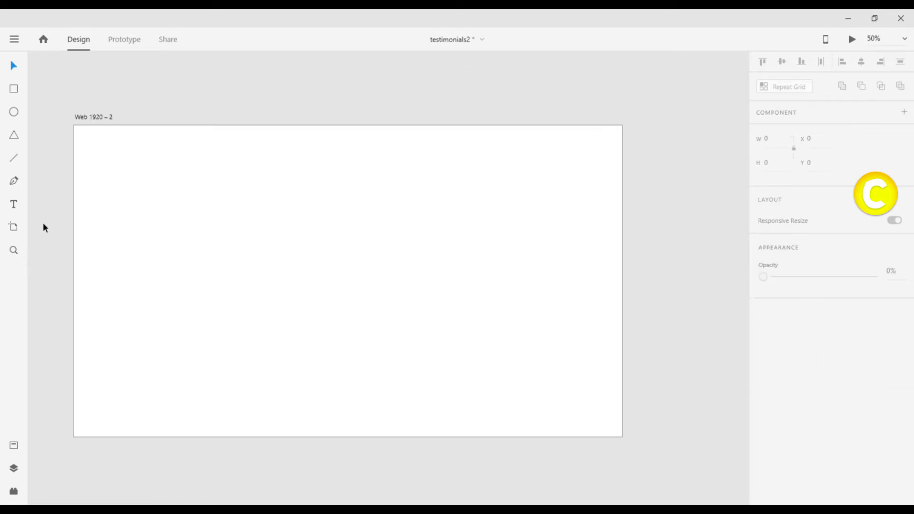
Add vertical guides at a margin of 10 inside the left and right edges of the Web 1920 – 2 artboard
{"action": "left_click_drag", "start_coordinate": [74, 242], "coordinate": [295, 256]}
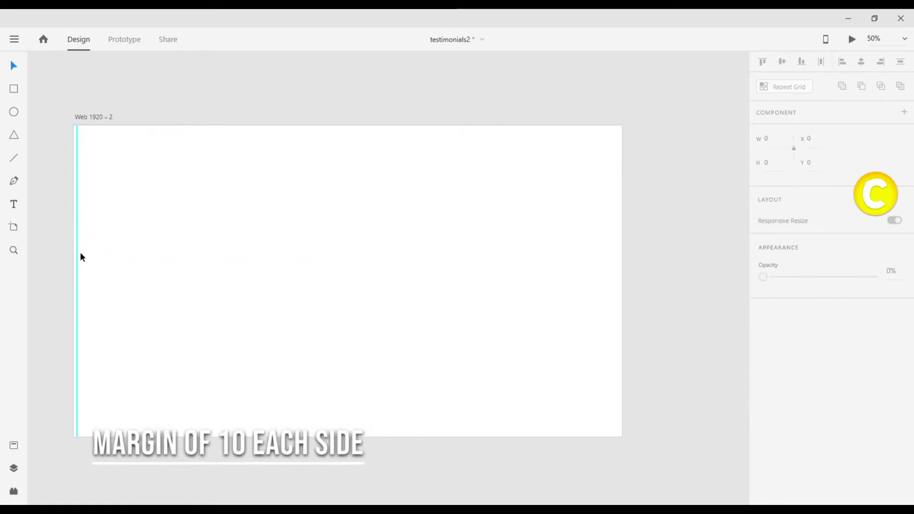
{"action": "left_click_drag", "start_coordinate": [75, 255], "coordinate": [623, 264]}
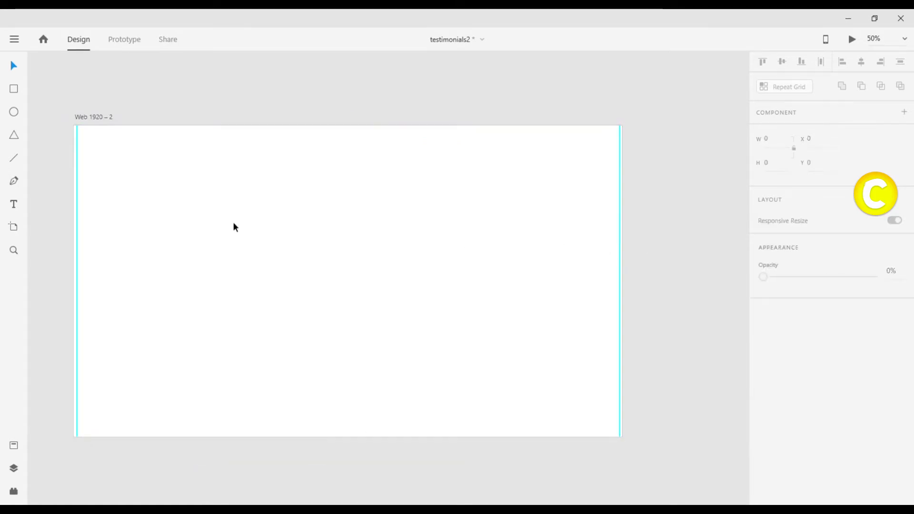
Draw a rectangle about 1074 by 470 and centre it on the Web 1920 – 2 artboard
{"action": "left_click", "coordinate": [15, 91]}
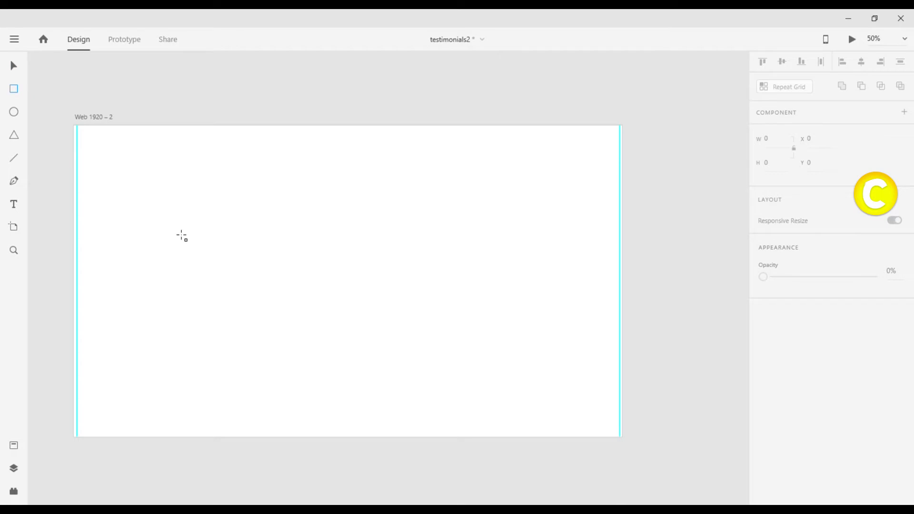
{"action": "mouse_move", "coordinate": [182, 223]}
{"action": "left_mouse_down"}
{"action": "mouse_move", "coordinate": [277, 340]}
{"action": "mouse_move", "coordinate": [476, 342]}
{"action": "mouse_move", "coordinate": [512, 355]}
{"action": "mouse_move", "coordinate": [494, 365]}
{"action": "left_mouse_up"}
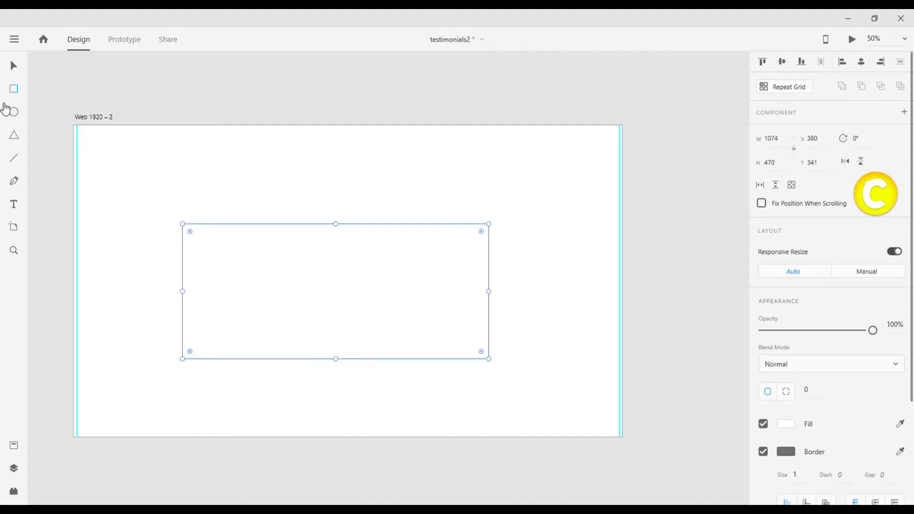
{"action": "left_click", "coordinate": [24, 69]}
{"action": "mouse_move", "coordinate": [377, 255]}
{"action": "left_mouse_down"}
{"action": "mouse_move", "coordinate": [380, 267]}
{"action": "mouse_move", "coordinate": [381, 255]}
{"action": "left_mouse_up"}
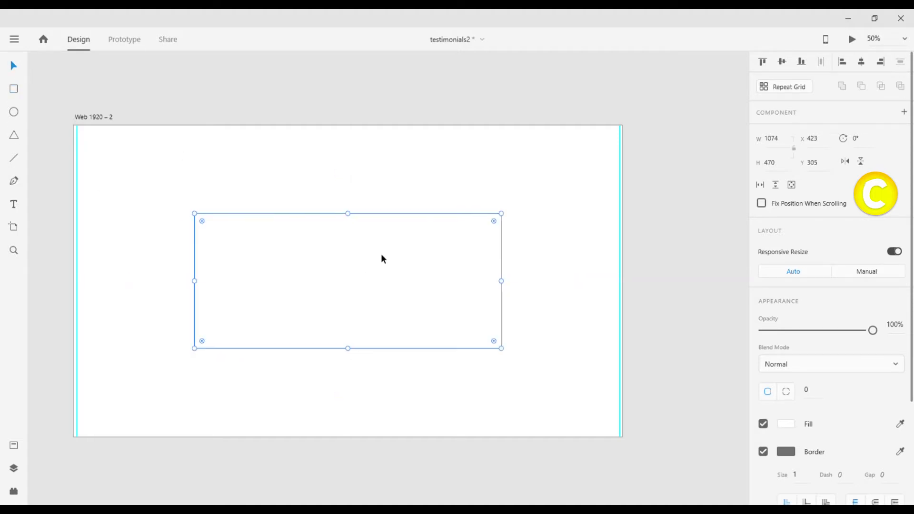
Copy the fill colour of the upper dark swatch and set the rectangle's border colour to #303740
{"action": "left_click_drag", "start_coordinate": [403, 56], "coordinate": [401, 28]}
{"action": "left_click", "coordinate": [146, 126]}
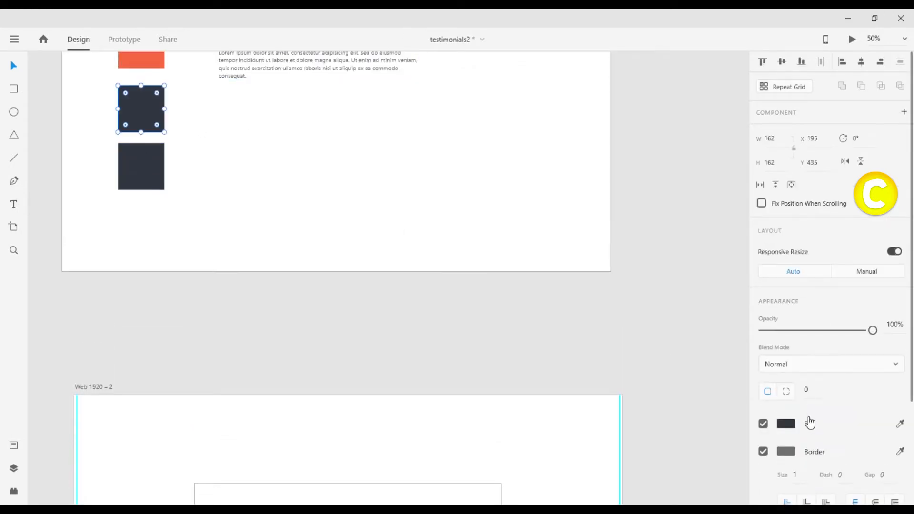
{"action": "left_click", "coordinate": [785, 425]}
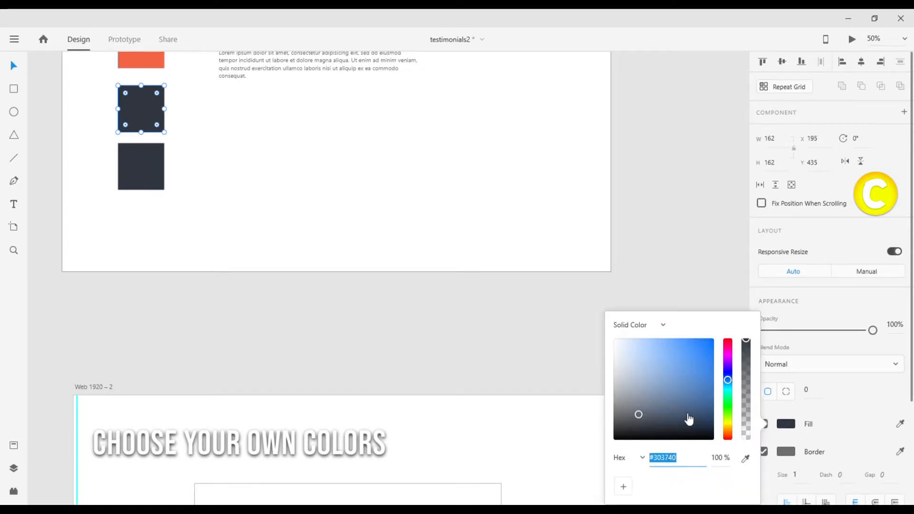
{"action": "left_click", "coordinate": [547, 361]}
{"action": "scroll", "coordinate": [452, 354], "scroll_direction": "down", "scroll_amount": 5}
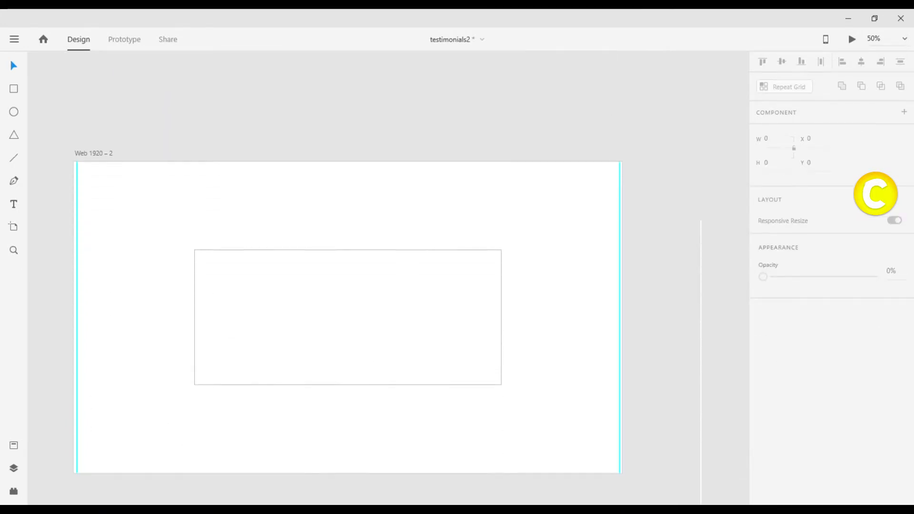
{"action": "left_click", "coordinate": [452, 355]}
{"action": "left_click", "coordinate": [785, 452]}
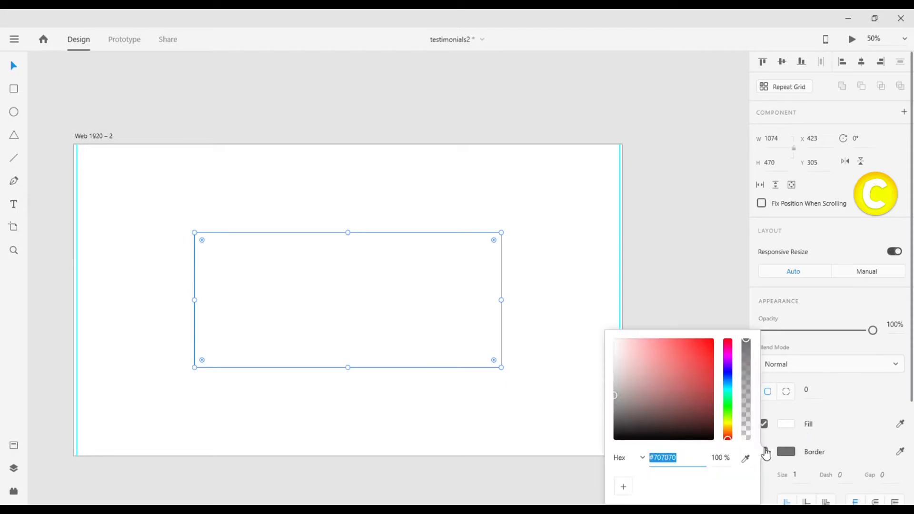
{"action": "type", "text": "#303740"}
{"action": "key", "text": "Return"}
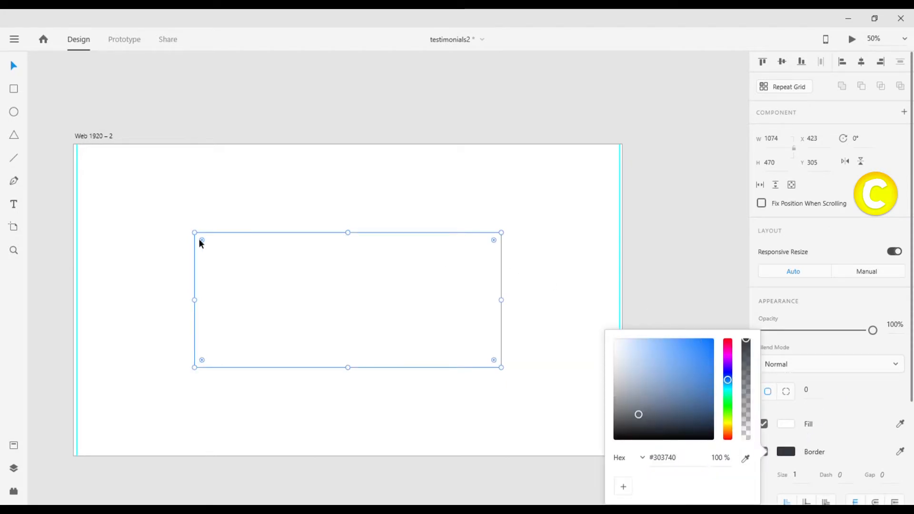
Round all four corners of the rectangle to a radius of about 94
{"action": "left_click_drag", "start_coordinate": [199, 241], "coordinate": [203, 243]}
{"action": "left_click_drag", "start_coordinate": [367, 285], "coordinate": [358, 285]}
{"action": "left_click_drag", "start_coordinate": [201, 240], "coordinate": [221, 255]}
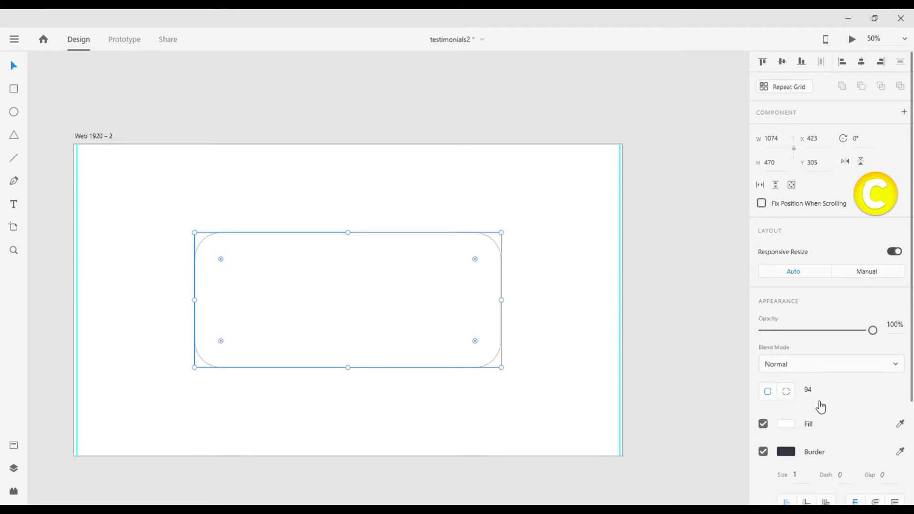
Check the fill colours of the two dark swatches on the Web 1920 – 1 artboard
{"action": "scroll", "coordinate": [797, 332], "scroll_direction": "down", "scroll_amount": 2}
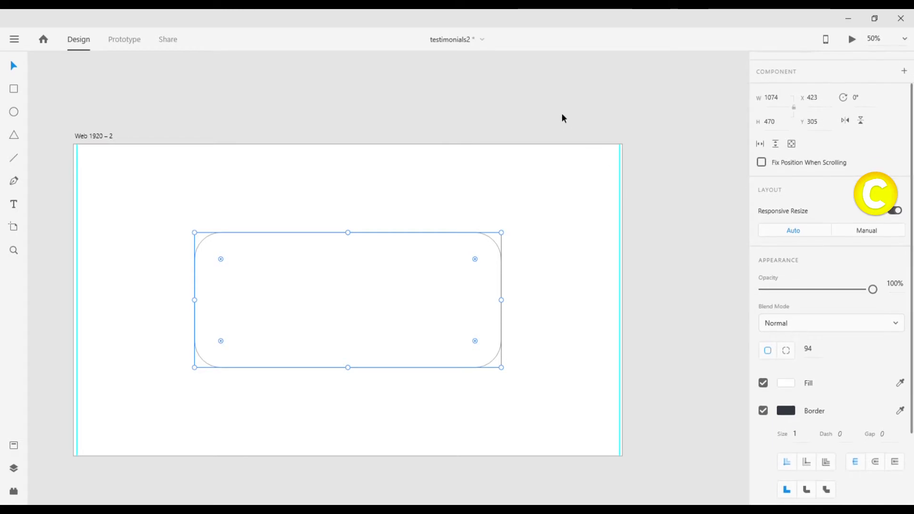
{"action": "left_click_drag", "start_coordinate": [562, 114], "coordinate": [463, 69]}
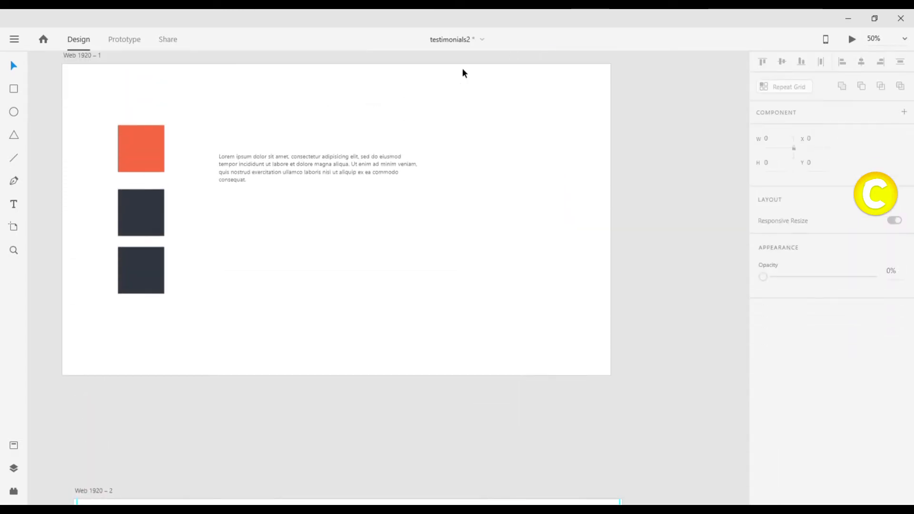
{"action": "left_click", "coordinate": [143, 266]}
{"action": "left_click", "coordinate": [788, 365]}
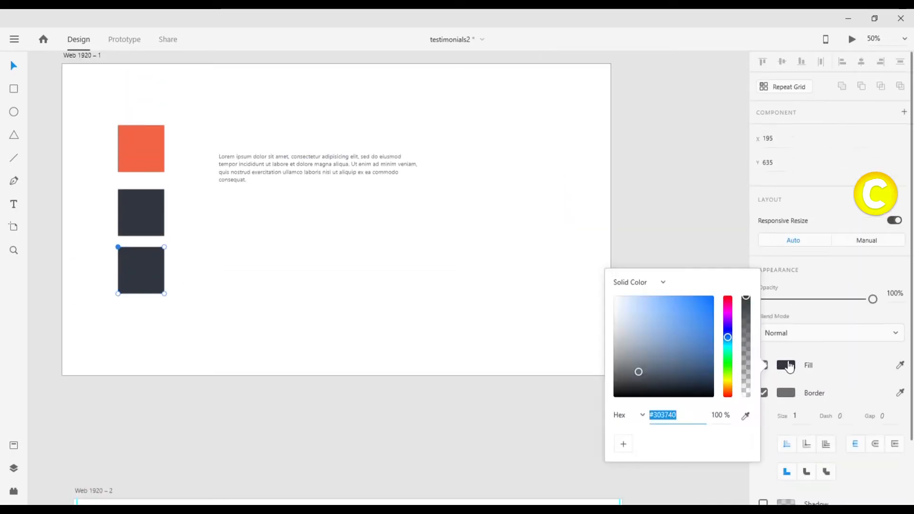
{"action": "left_click", "coordinate": [393, 373]}
{"action": "left_click", "coordinate": [148, 223]}
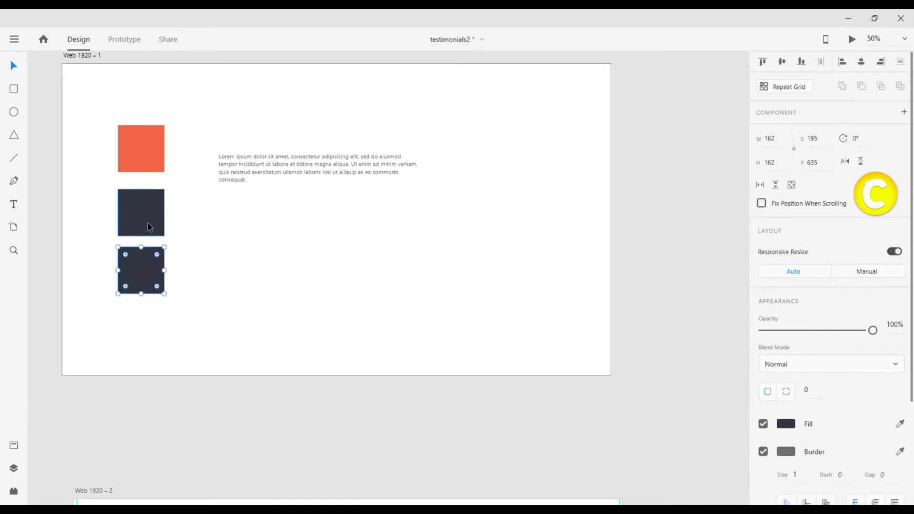
{"action": "left_click", "coordinate": [800, 425]}
{"action": "left_click", "coordinate": [542, 402]}
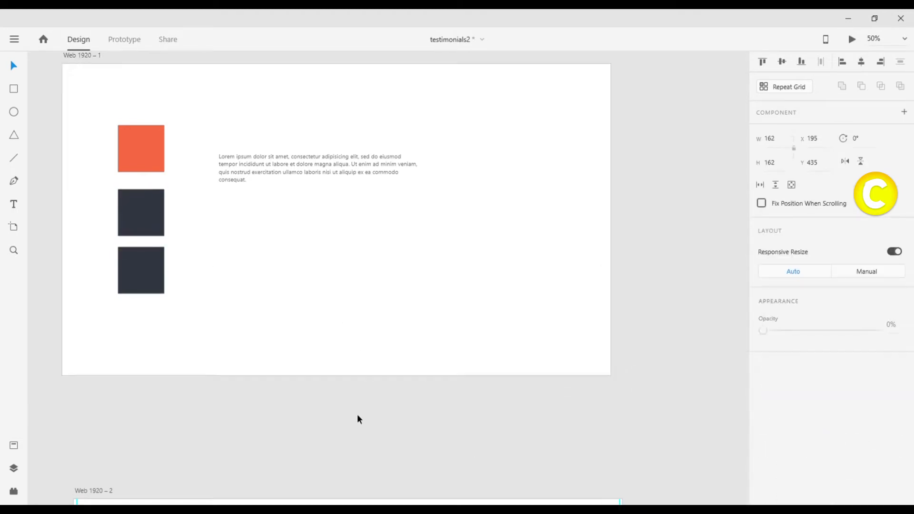
{"action": "scroll", "coordinate": [716, 472], "scroll_direction": "down", "scroll_amount": 4}
{"action": "scroll", "coordinate": [676, 472], "scroll_direction": "down", "scroll_amount": 4}
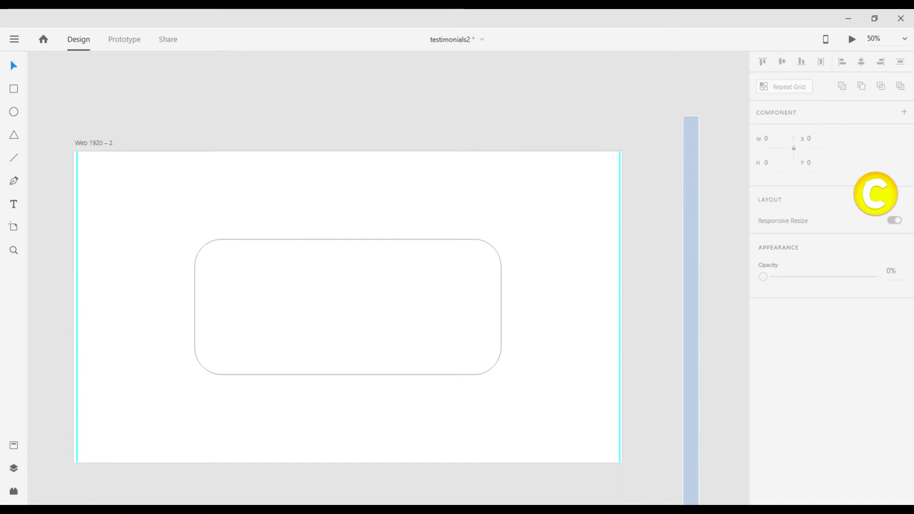
Set the border size of the rounded rectangle to 2
{"action": "left_click", "coordinate": [444, 328]}
{"action": "left_click", "coordinate": [792, 454]}
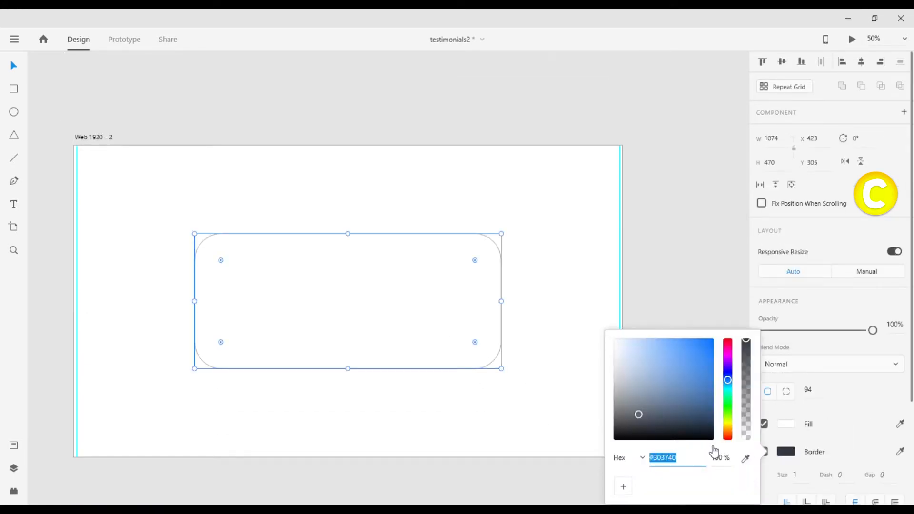
{"action": "left_click", "coordinate": [805, 475]}
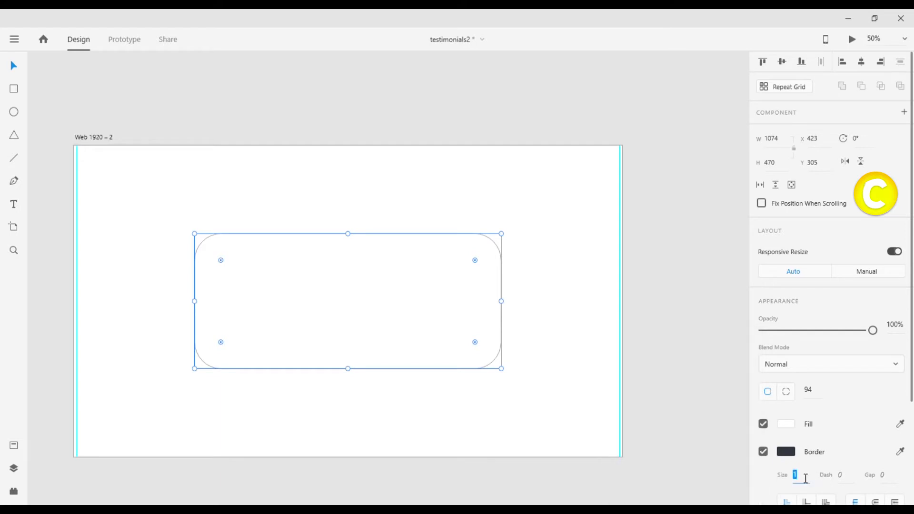
{"action": "key", "text": "Up"}
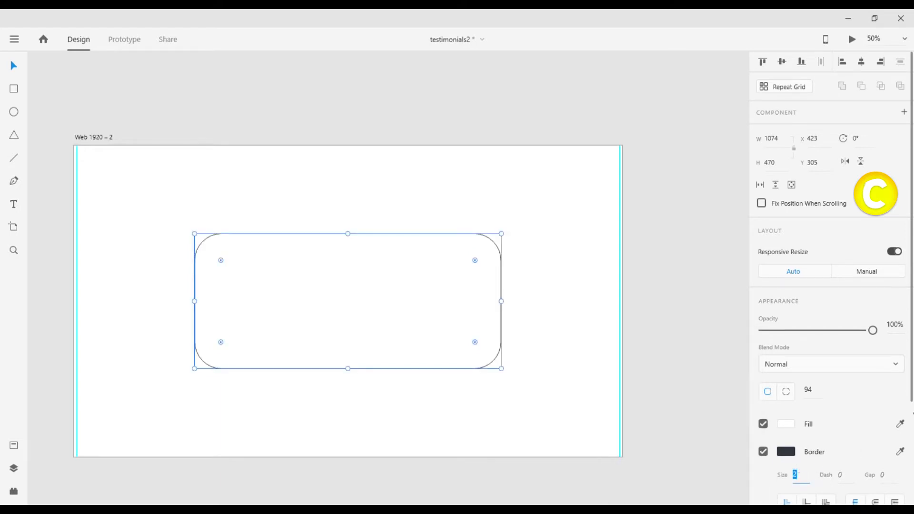
Enable a shadow on the rounded rectangle and set its Y offset to 5
{"action": "scroll", "coordinate": [791, 458], "scroll_direction": "down", "scroll_amount": 3}
{"action": "left_click", "coordinate": [763, 478]}
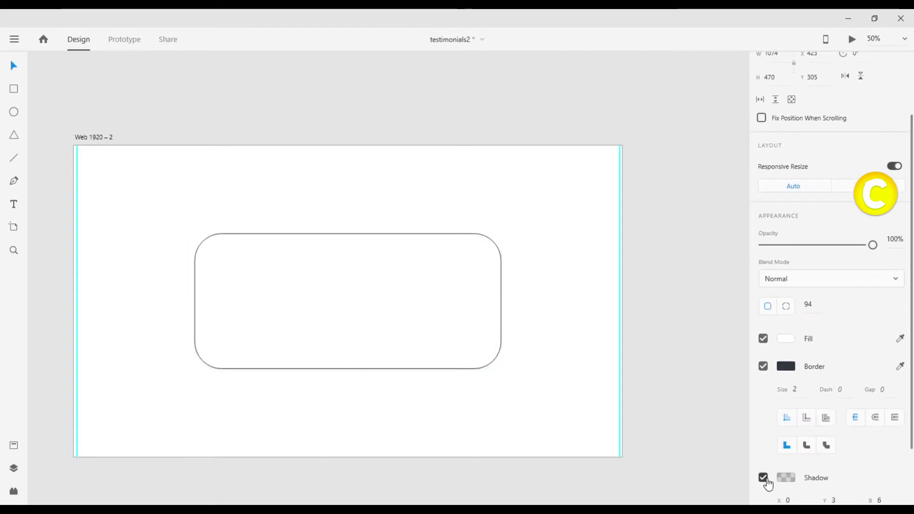
{"action": "left_click", "coordinate": [785, 477]}
{"action": "left_click", "coordinate": [839, 495]}
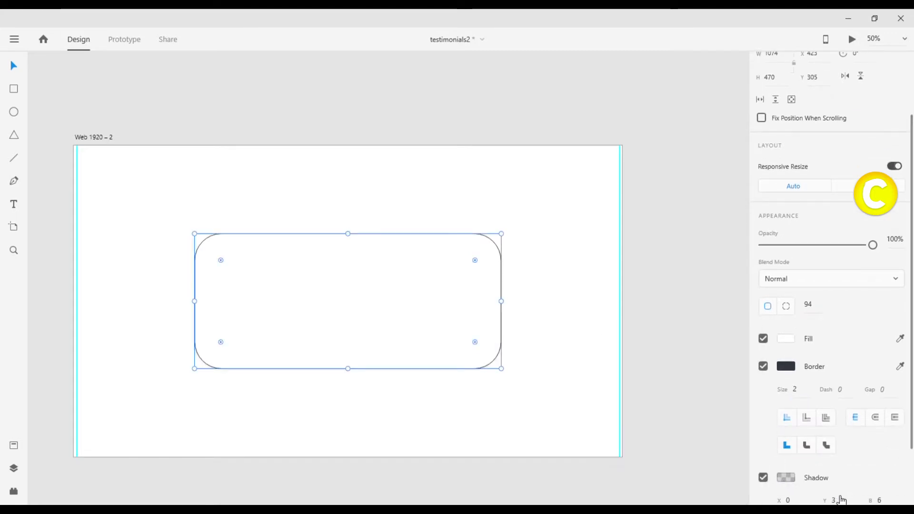
{"action": "scroll", "coordinate": [840, 495], "scroll_direction": "down", "scroll_amount": 3}
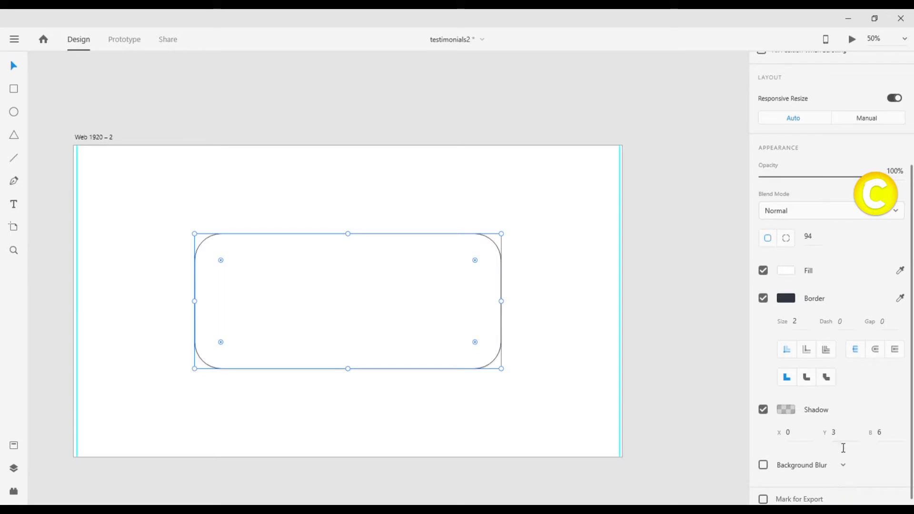
{"action": "key", "text": "Up"}
{"action": "key", "text": "Up"}
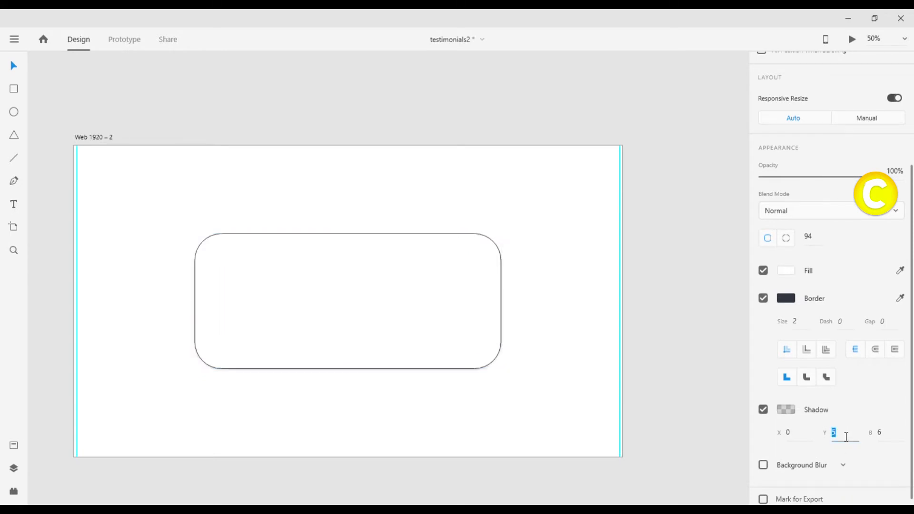
{"action": "left_click", "coordinate": [761, 376]}
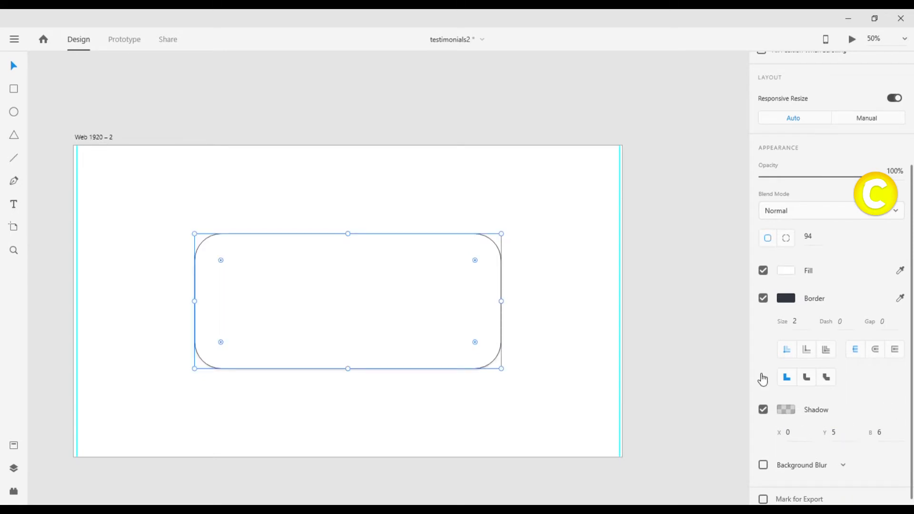
Set the shadow colour of the rounded rectangle to #303740
{"action": "left_click", "coordinate": [786, 410]}
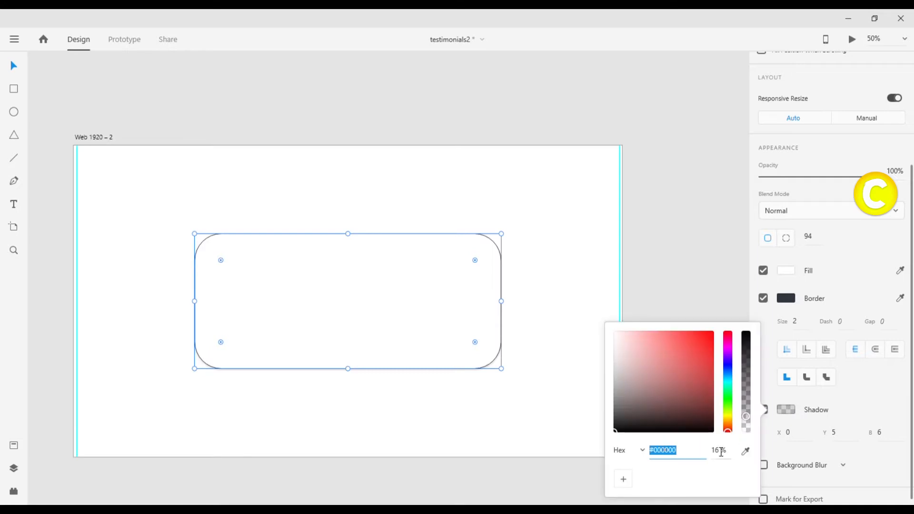
{"action": "type", "text": "303740"}
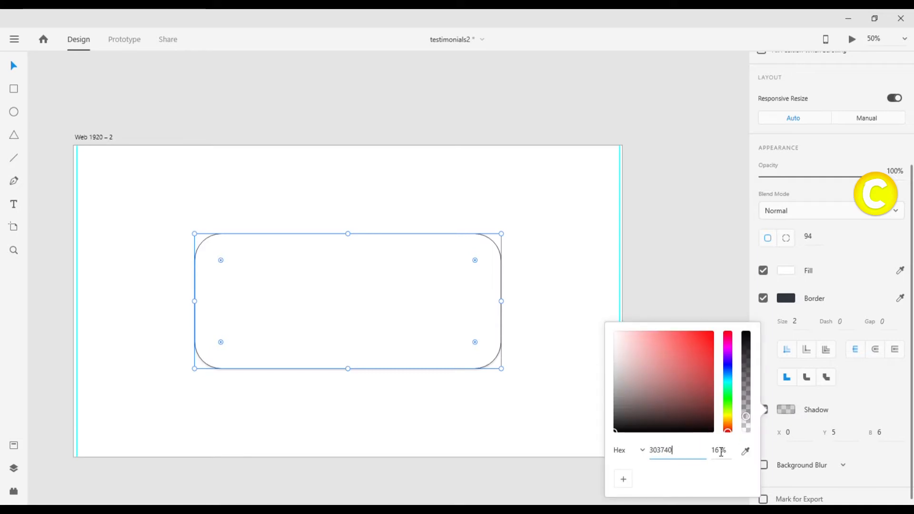
{"action": "key", "text": "Return"}
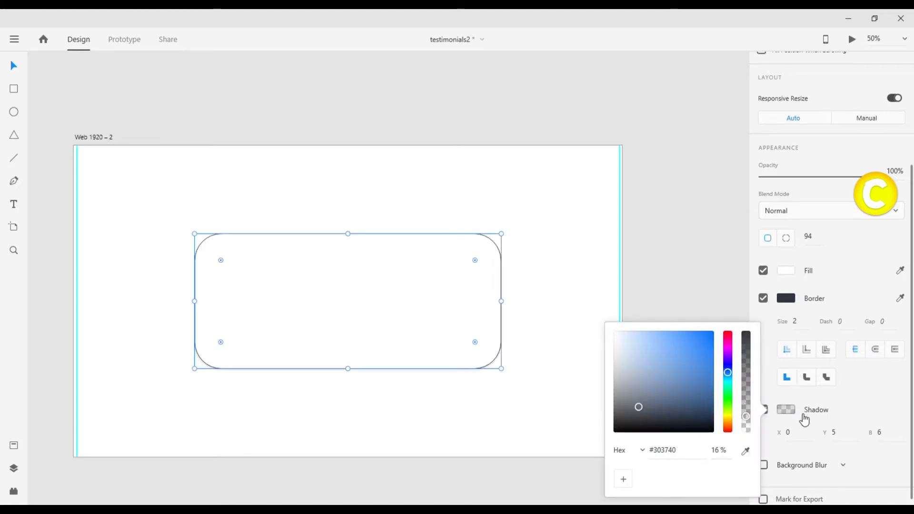
{"action": "left_click", "coordinate": [863, 415]}
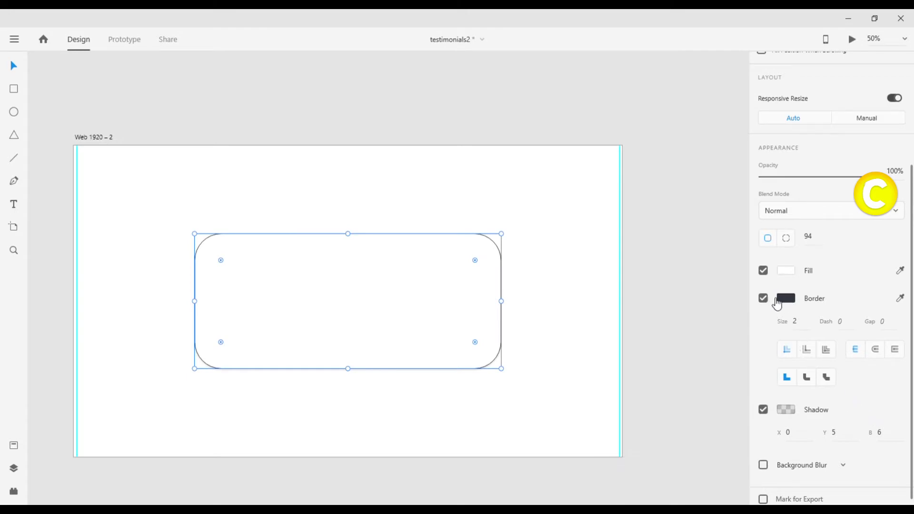
Set the rounded rectangle's border colour opacity to about 27% and its shadow colour opacity to about 40%
{"action": "left_click", "coordinate": [786, 299]}
{"action": "left_click", "coordinate": [749, 234]}
{"action": "left_click_drag", "start_coordinate": [749, 234], "coordinate": [758, 297]}
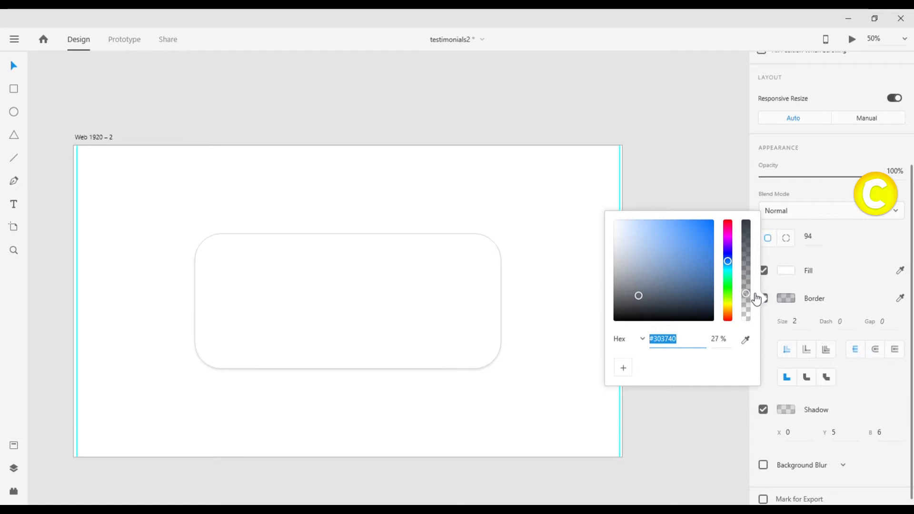
{"action": "left_click", "coordinate": [794, 412]}
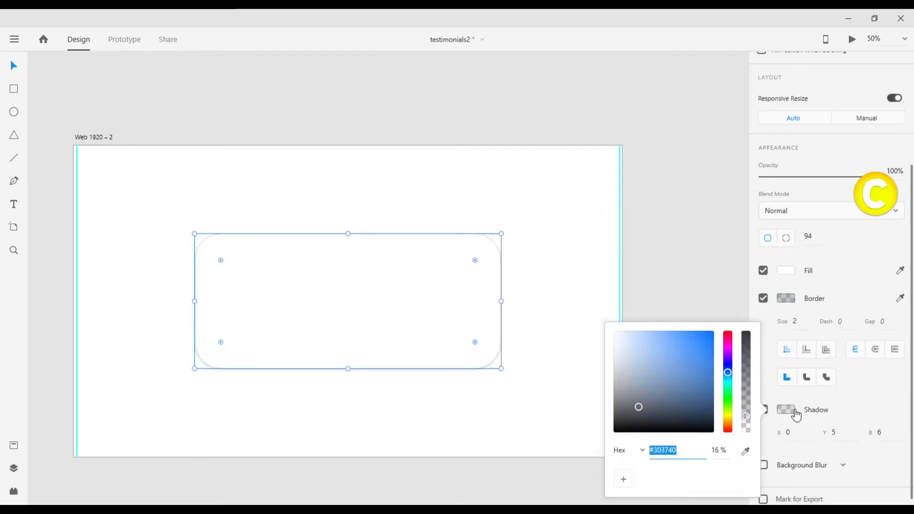
{"action": "left_click_drag", "start_coordinate": [746, 415], "coordinate": [750, 398]}
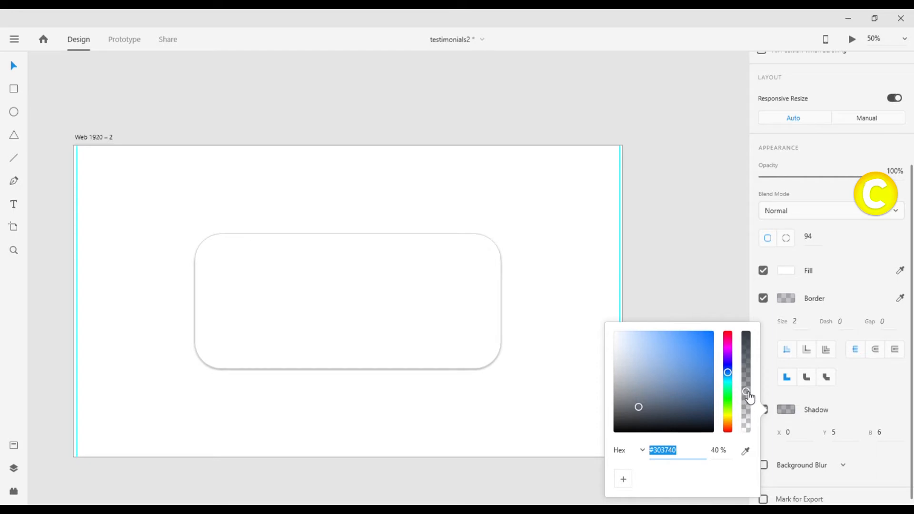
{"action": "left_click", "coordinate": [671, 281]}
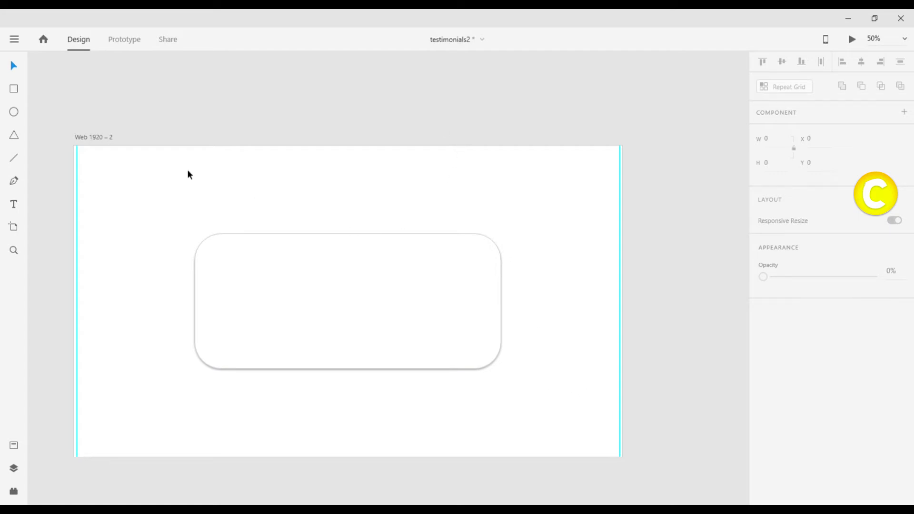
Draw a perfect circle about 178 by 178 inside the card's upper-left area and shift it slightly up and left
{"action": "left_click", "coordinate": [15, 115]}
{"action": "left_click_drag", "start_coordinate": [208, 256], "coordinate": [264, 329]}
{"action": "left_click", "coordinate": [10, 68]}
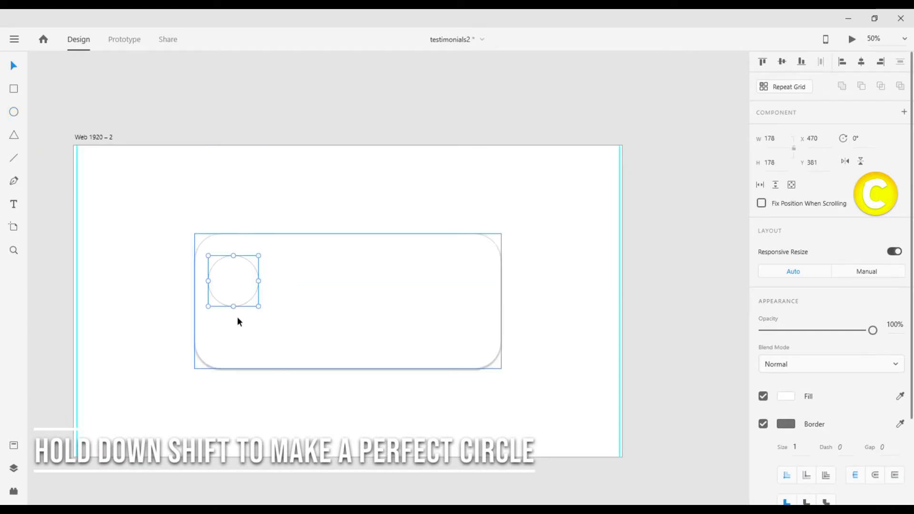
{"action": "left_click_drag", "start_coordinate": [232, 286], "coordinate": [225, 275]}
Copy the orange square's fill colour code #F26444 from the Web 1920 – 1 artboard and select the circle in the card
{"action": "left_click", "coordinate": [270, 65]}
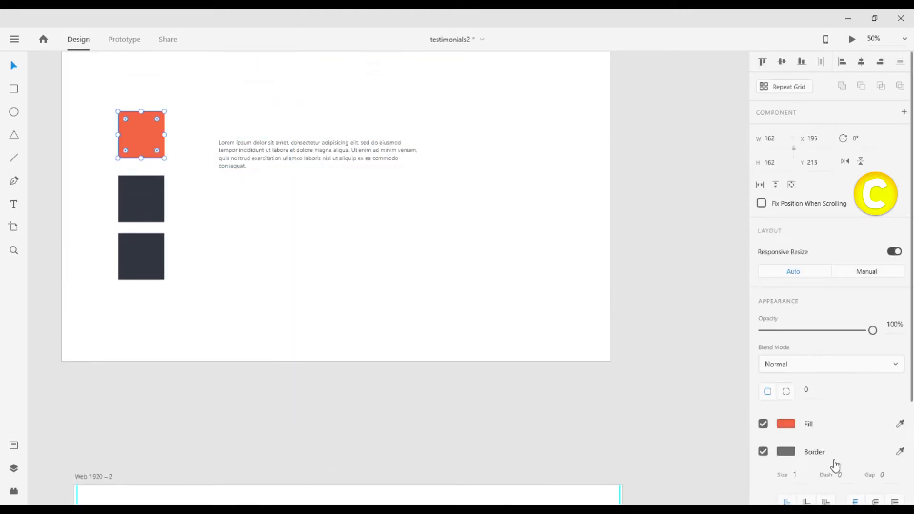
{"action": "left_click", "coordinate": [787, 423]}
{"action": "key", "text": "ctrl+c"}
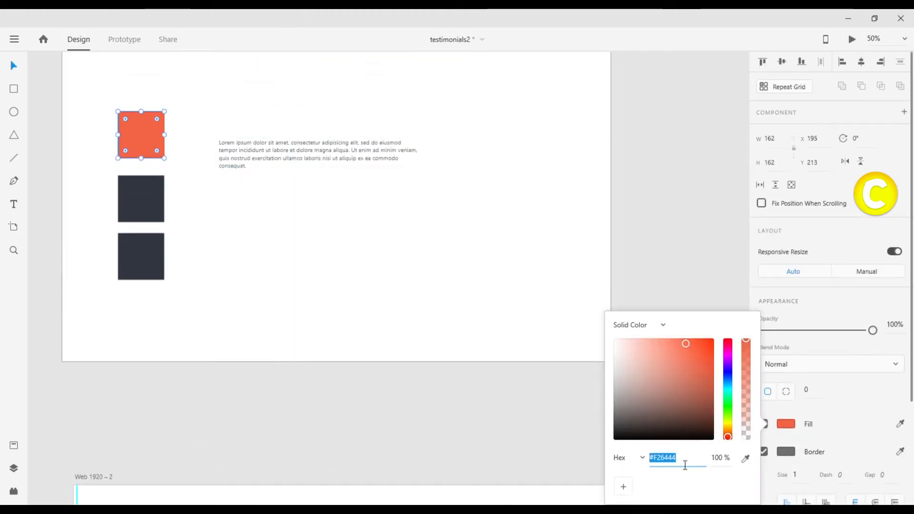
{"action": "left_click", "coordinate": [597, 427]}
{"action": "scroll", "coordinate": [598, 427], "scroll_direction": "down", "scroll_amount": 8}
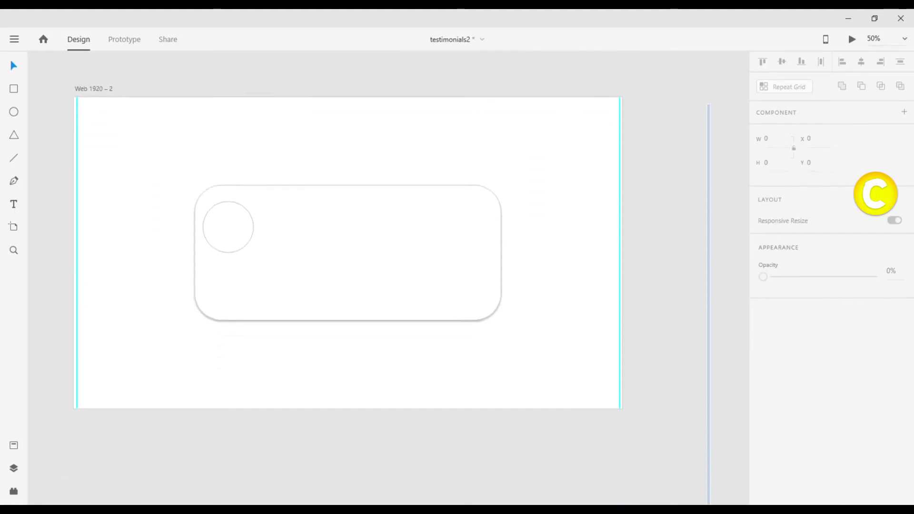
{"action": "scroll", "coordinate": [348, 253], "scroll_direction": "down", "scroll_amount": 1}
{"action": "left_click", "coordinate": [235, 215]}
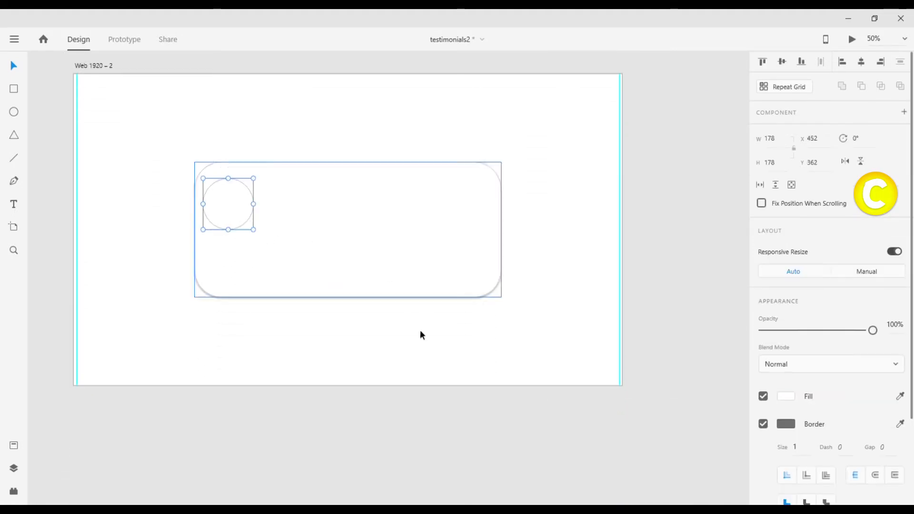
Try the copied colour #F26444 as the circle's fill
{"action": "left_click", "coordinate": [785, 398]}
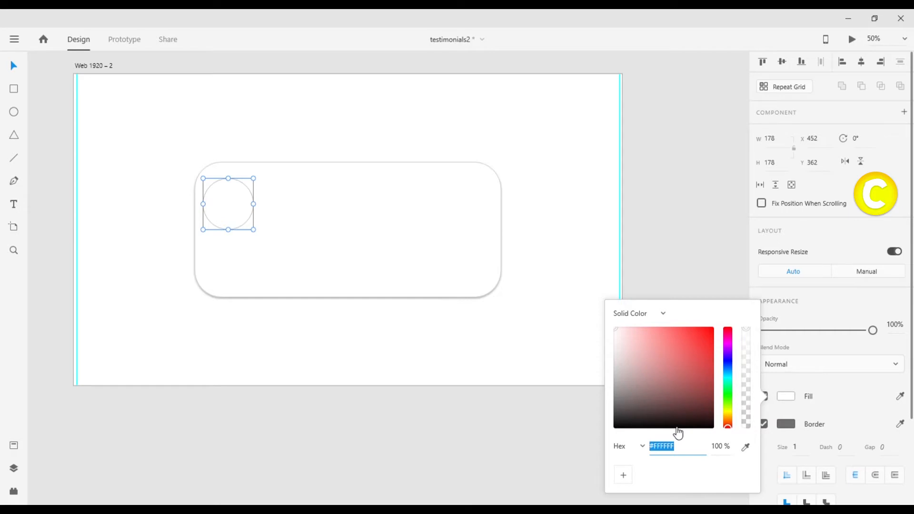
{"action": "key", "text": "ctrl+v"}
{"action": "key", "text": "Return"}
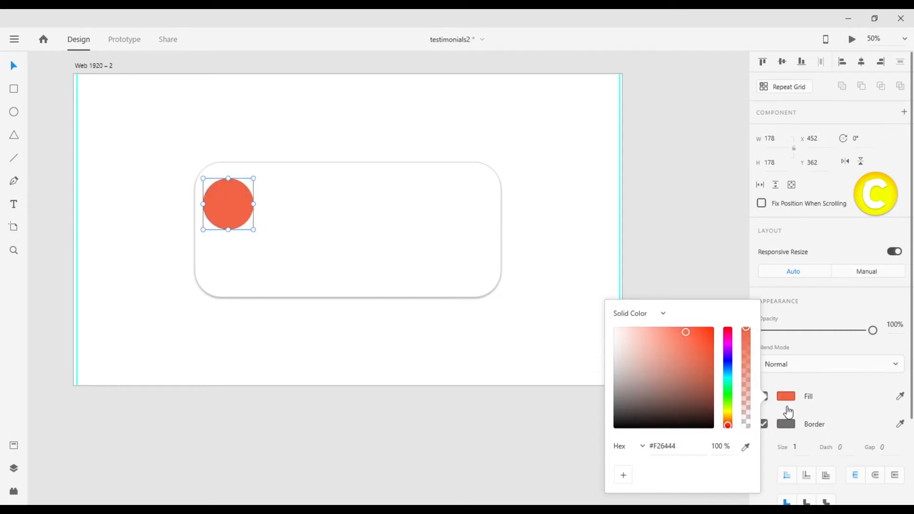
{"action": "key", "text": "ctrl+z"}
Set the circle's border colour to #F26444 and its border size to 7
{"action": "left_click", "coordinate": [787, 427]}
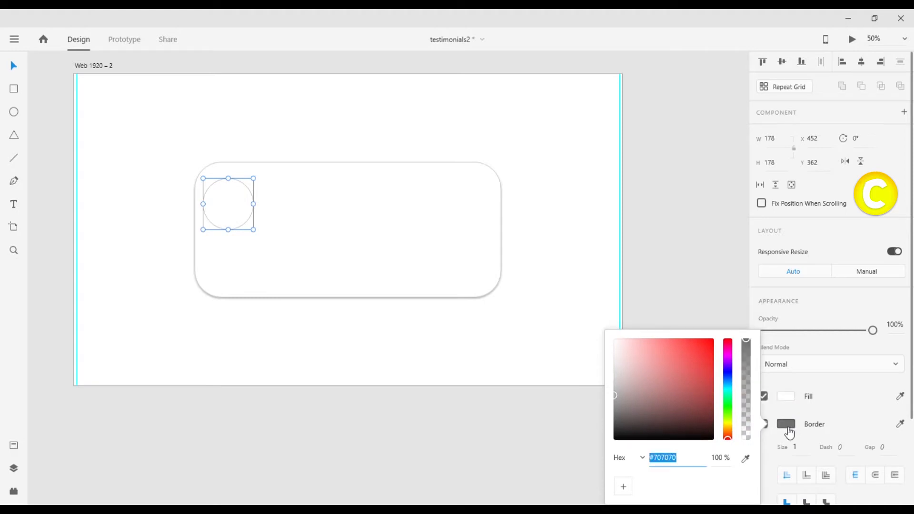
{"action": "key", "text": "ctrl+v"}
{"action": "key", "text": "Return"}
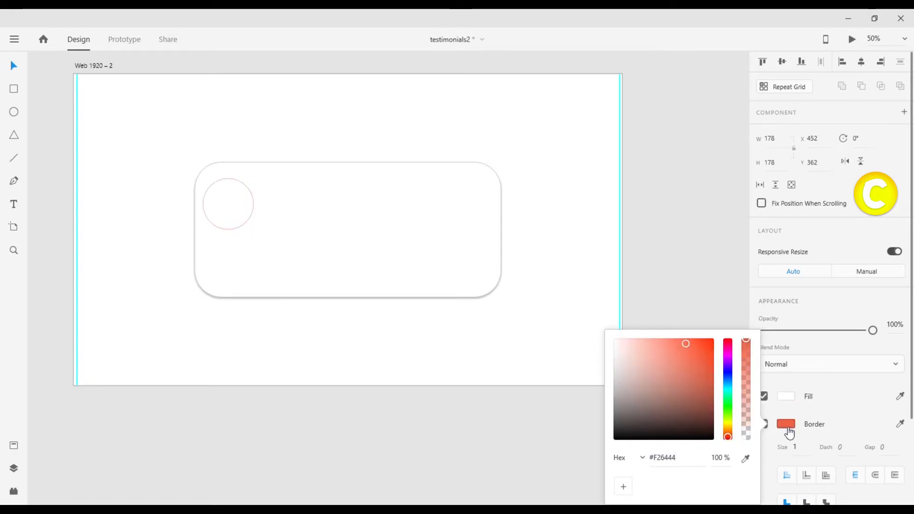
{"action": "left_click", "coordinate": [809, 452]}
{"action": "key", "text": "Up"}
{"action": "key", "text": "Up"}
{"action": "key", "text": "Up"}
{"action": "key", "text": "Up"}
{"action": "key", "text": "Up"}
{"action": "key", "text": "Up"}
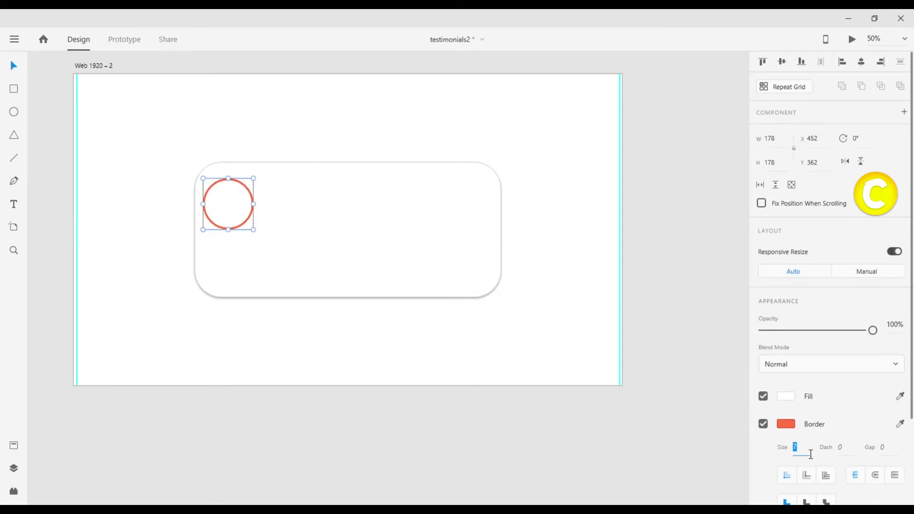
{"action": "left_click", "coordinate": [727, 379]}
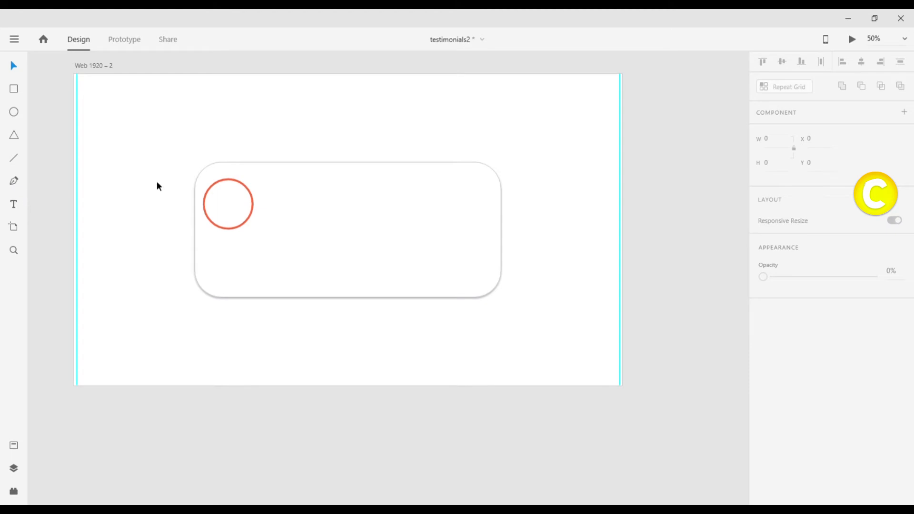
Copy the lorem ipsum paragraph from the Web 1920 – 1 artboard and paste it as new text beside the circle in the card
{"action": "scroll", "coordinate": [641, 52], "scroll_direction": "up", "scroll_amount": 10}
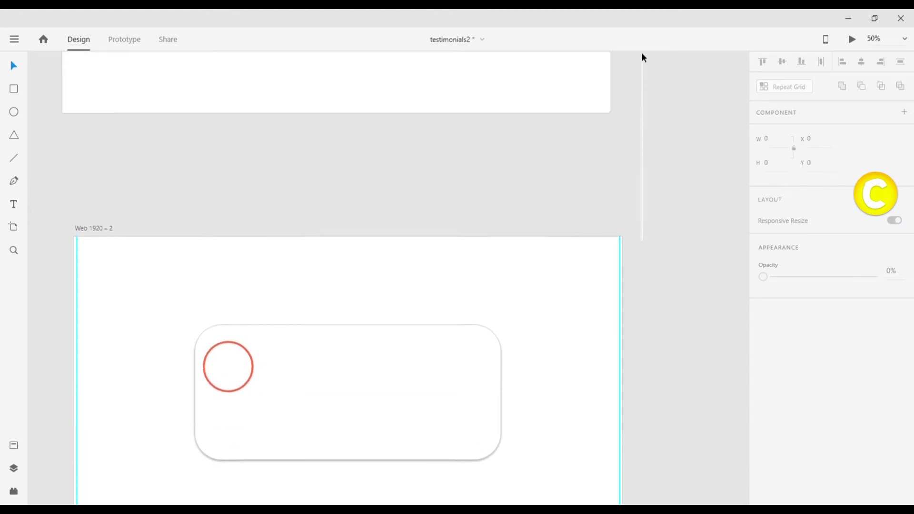
{"action": "left_click", "coordinate": [272, 182]}
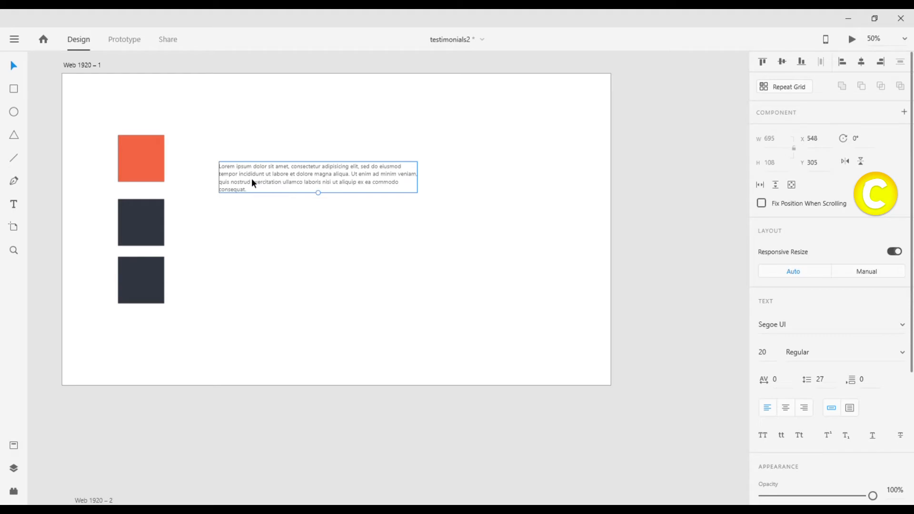
{"action": "double_click", "coordinate": [251, 183]}
{"action": "key", "text": "ctrl+c"}
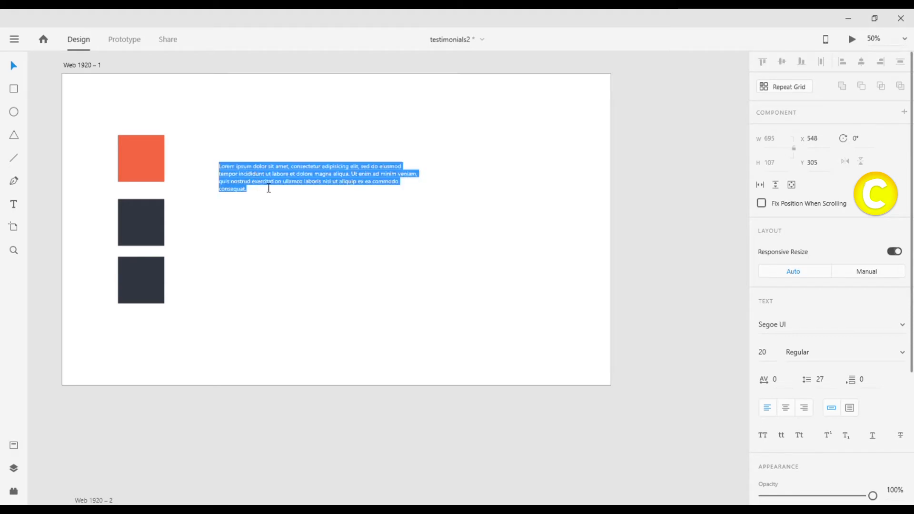
{"action": "left_click", "coordinate": [672, 399]}
{"action": "scroll", "coordinate": [672, 399], "scroll_direction": "down", "scroll_amount": 8}
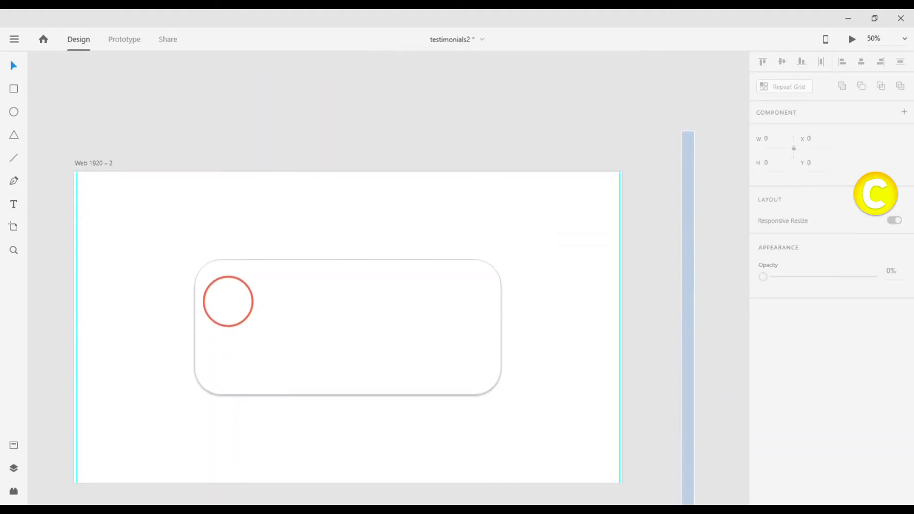
{"action": "left_click_drag", "start_coordinate": [693, 503], "coordinate": [694, 505]}
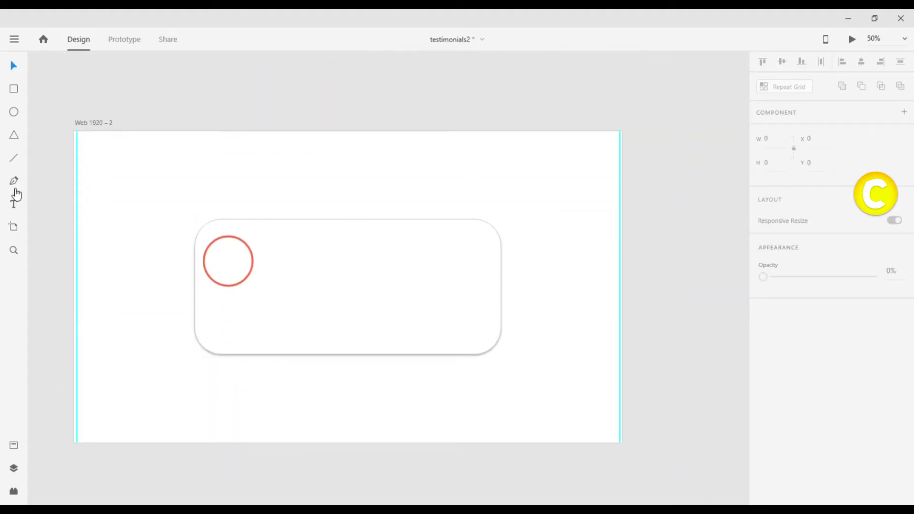
{"action": "left_click", "coordinate": [269, 261]}
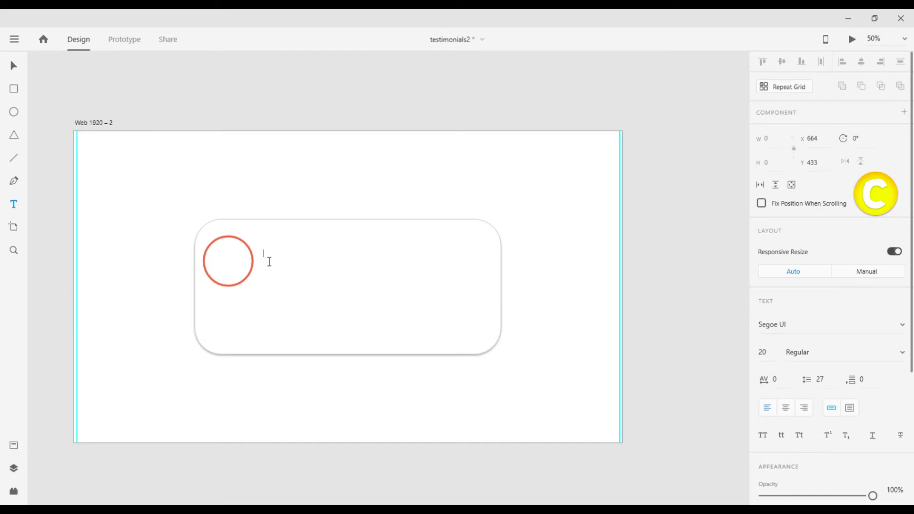
{"action": "key", "text": "ctrl+v"}
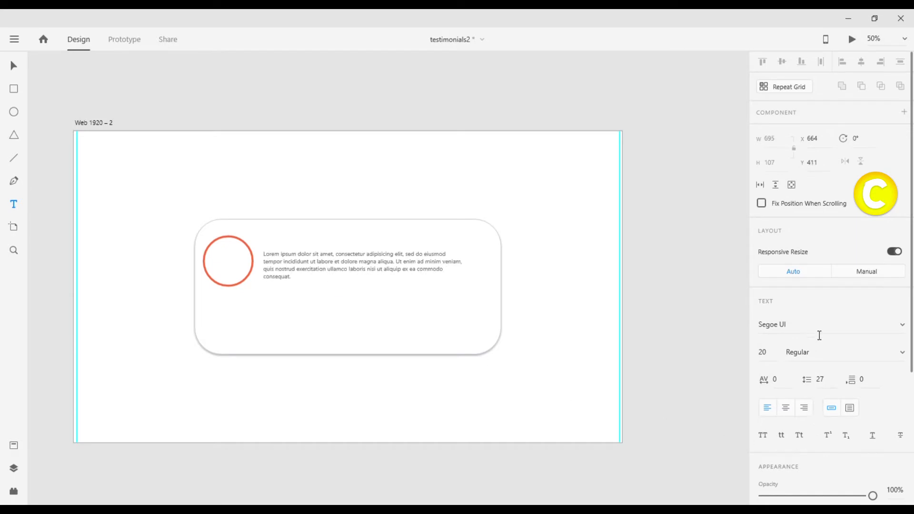
Try to change the font to Lato without the pasted text being selected
{"action": "left_click", "coordinate": [819, 330]}
{"action": "type", "text": "Lato"}
{"action": "key", "text": "Return"}
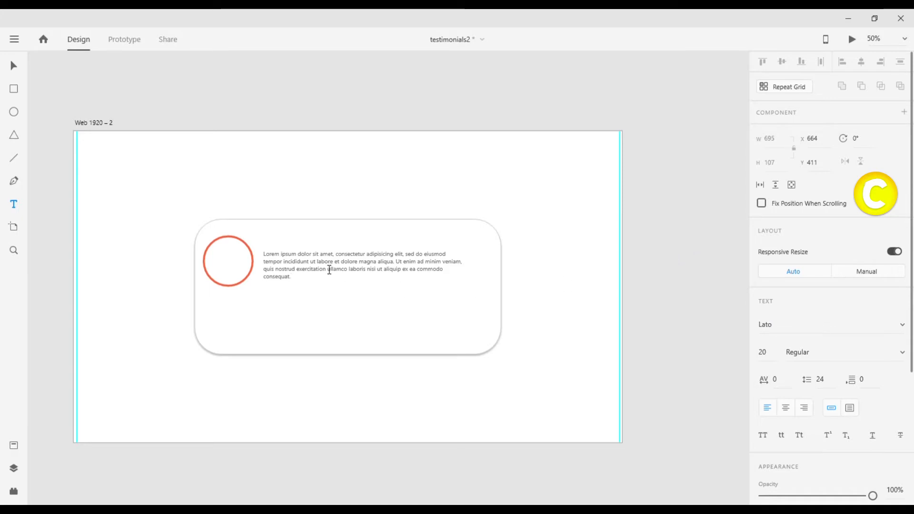
{"action": "key", "text": "ctrl+z"}
Set the font of the whole pasted paragraph to Lato and leave text editing
{"action": "key", "text": "ctrl+a"}
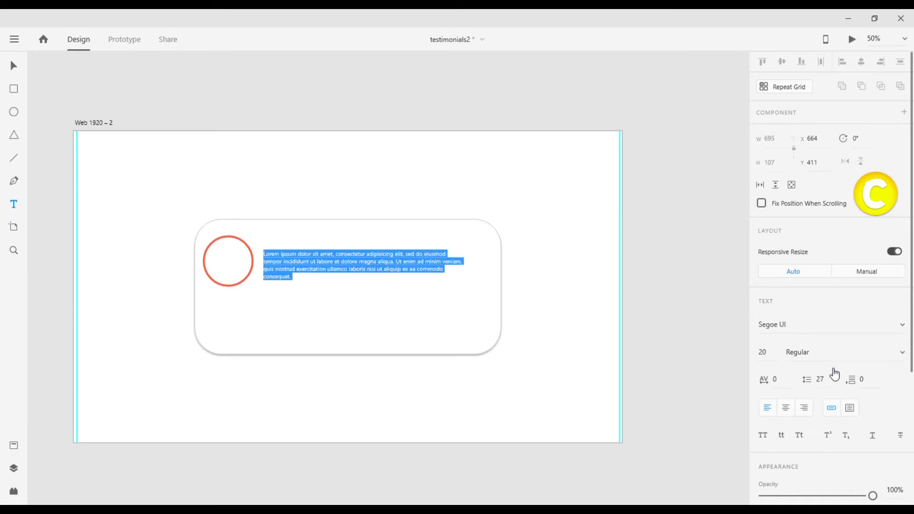
{"action": "left_click", "coordinate": [815, 328]}
{"action": "type", "text": "Lato"}
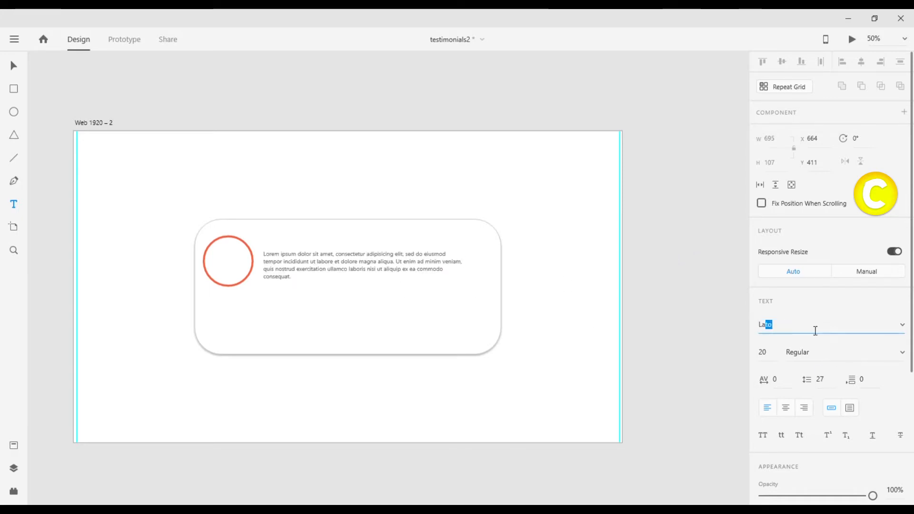
{"action": "key", "text": "Return"}
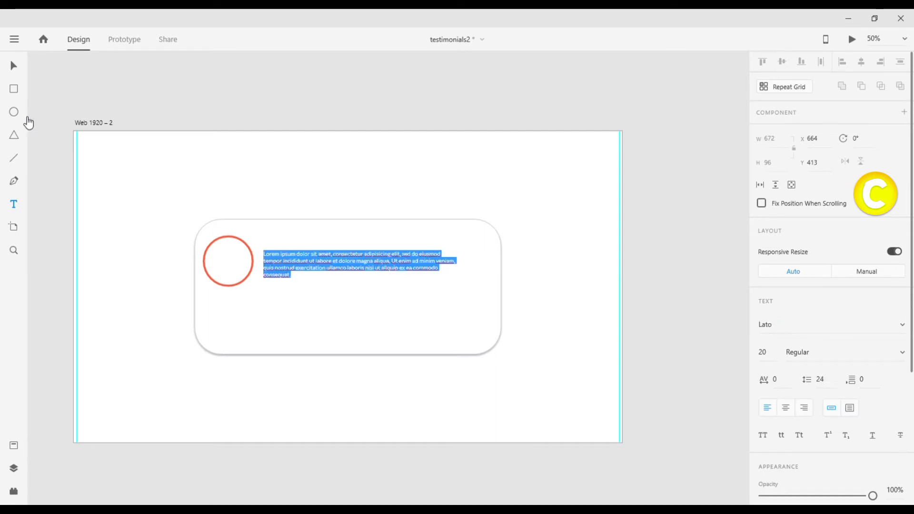
{"action": "left_click", "coordinate": [14, 64]}
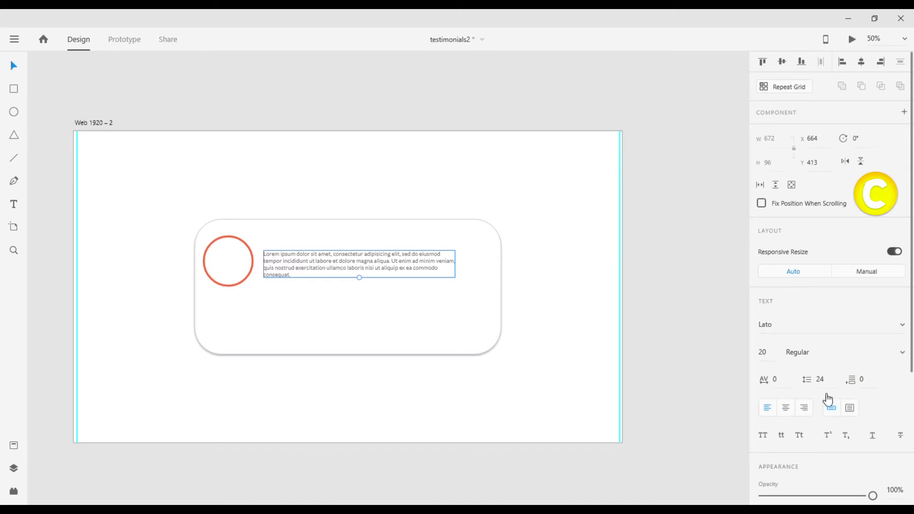
Set the paragraph's font weight to Semibold and its size to 23
{"action": "left_click", "coordinate": [824, 452]}
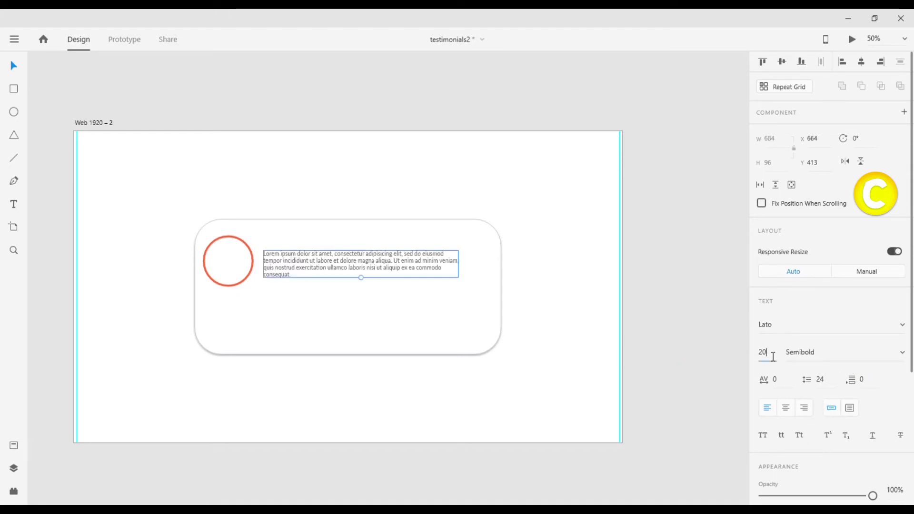
{"action": "key", "text": "Up"}
{"action": "key", "text": "Up"}
{"action": "key", "text": "Up"}
{"action": "key", "text": "Up"}
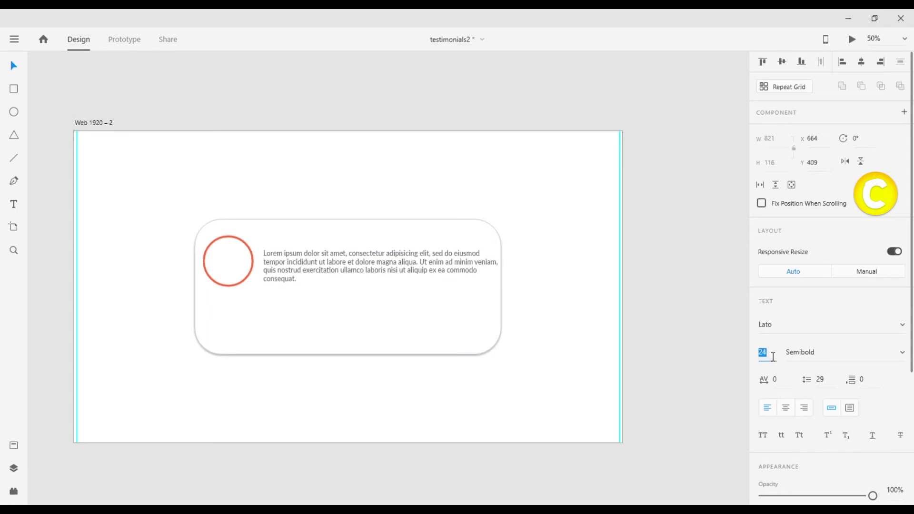
{"action": "key", "text": "Down"}
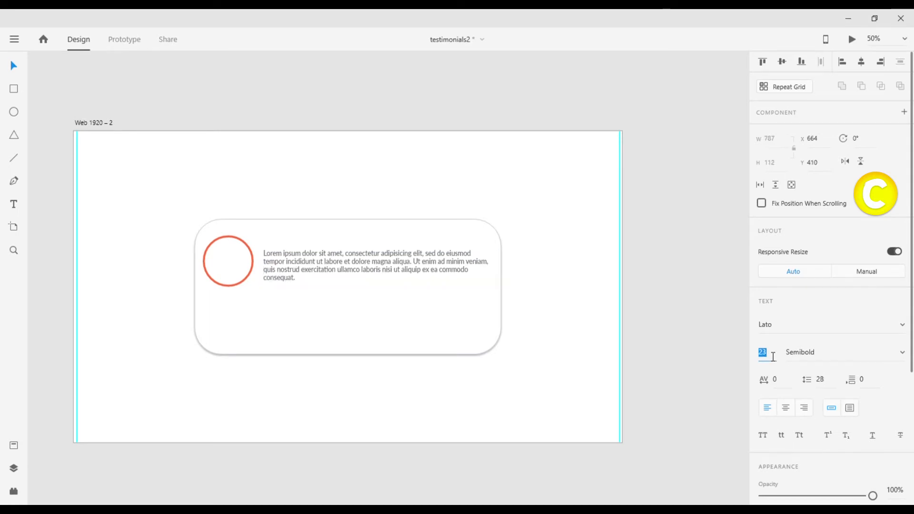
Shrink the circle slightly and reposition it with the paragraph lower in the card, placing the paragraph at about X 644, Y 448
{"action": "left_click_drag", "start_coordinate": [409, 262], "coordinate": [407, 267]}
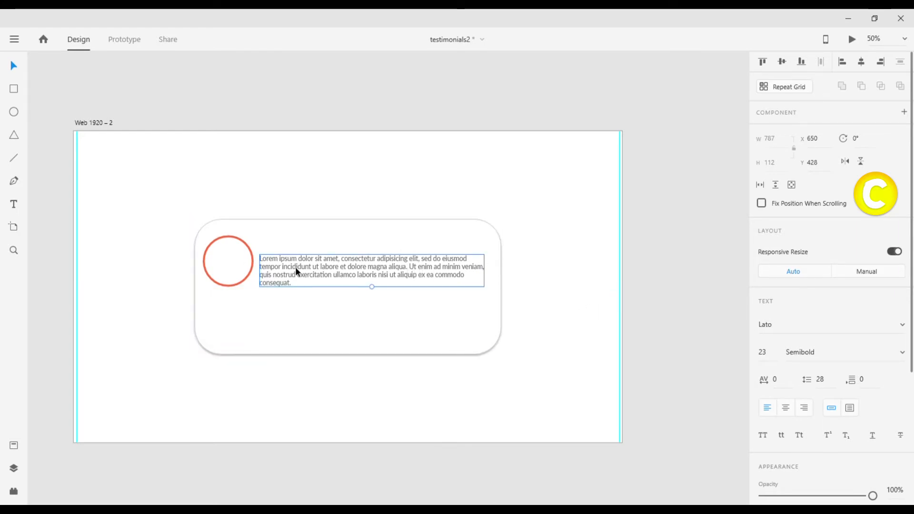
{"action": "left_click_drag", "start_coordinate": [235, 261], "coordinate": [246, 291]}
{"action": "left_click_drag", "start_coordinate": [333, 264], "coordinate": [333, 273]}
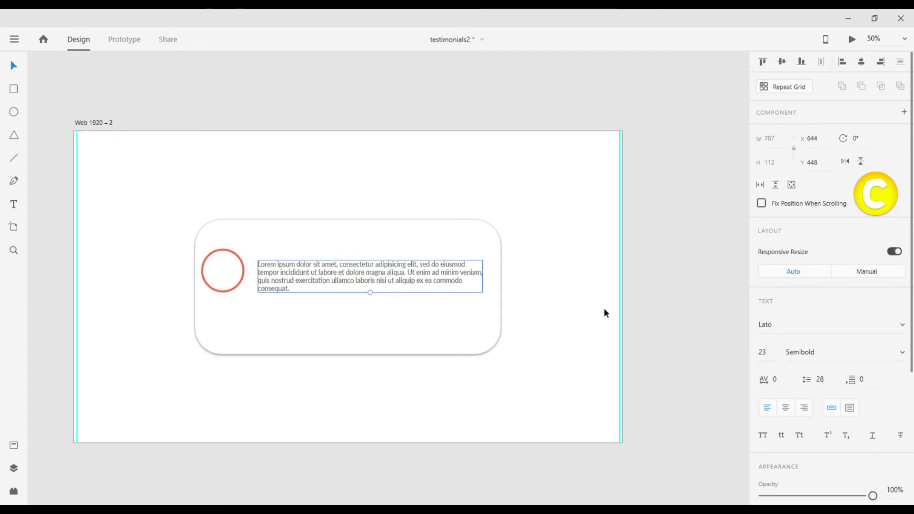
{"action": "left_click", "coordinate": [662, 301]}
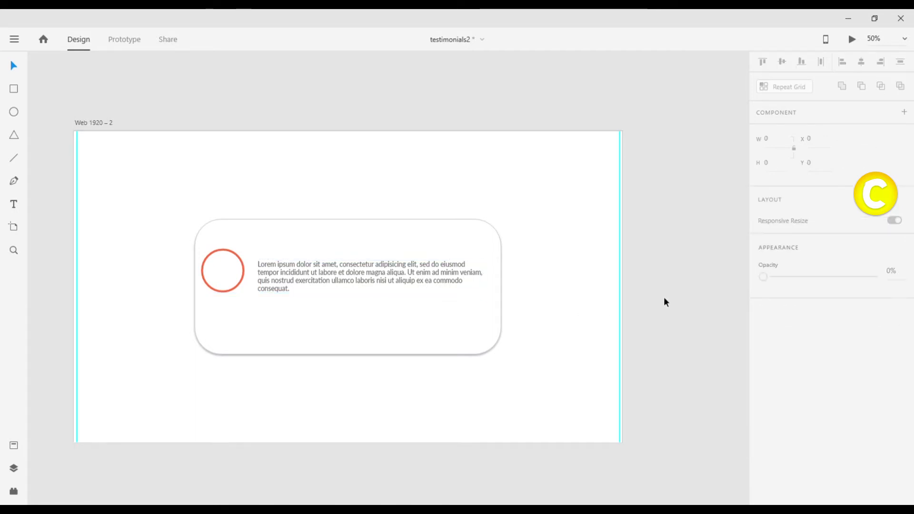
Reduce the rounded card's height to about 442 by raising its lower edge
{"action": "left_click", "coordinate": [362, 354]}
{"action": "left_click_drag", "start_coordinate": [353, 359], "coordinate": [353, 351]}
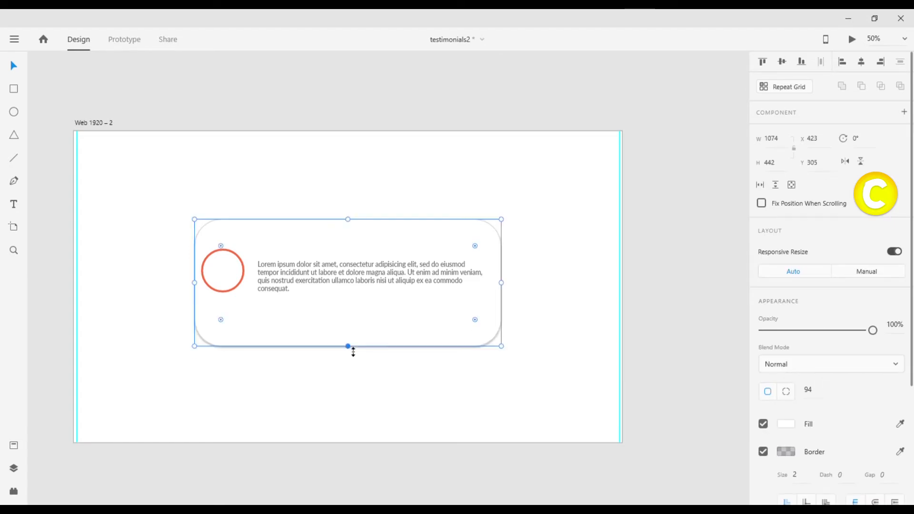
{"action": "left_click", "coordinate": [668, 307]}
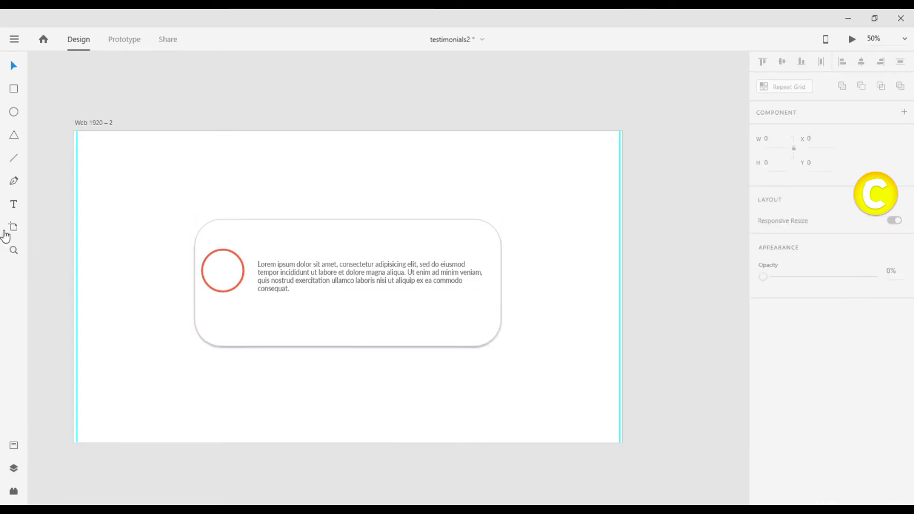
Add a text line below the paragraph with the testimonial author's full name preceded by an underscore
{"action": "left_click", "coordinate": [14, 204]}
{"action": "left_click", "coordinate": [262, 334]}
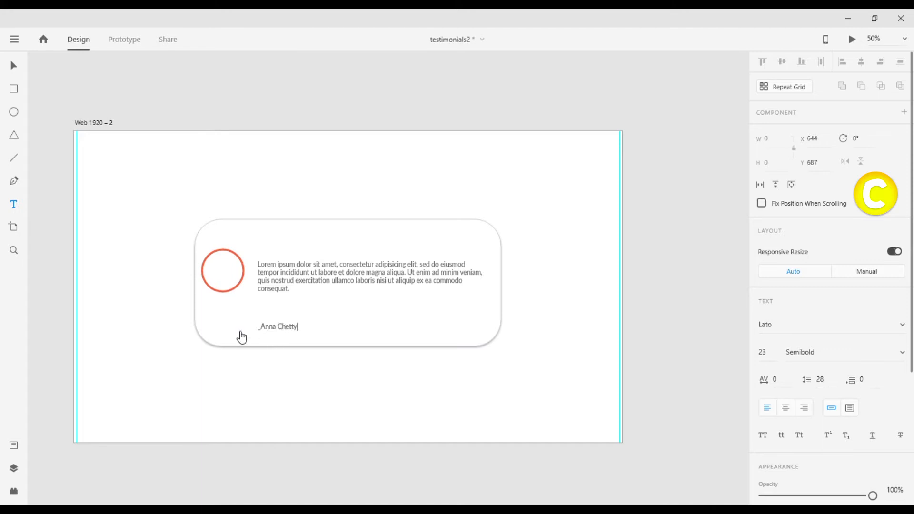
{"action": "key", "text": "Escape"}
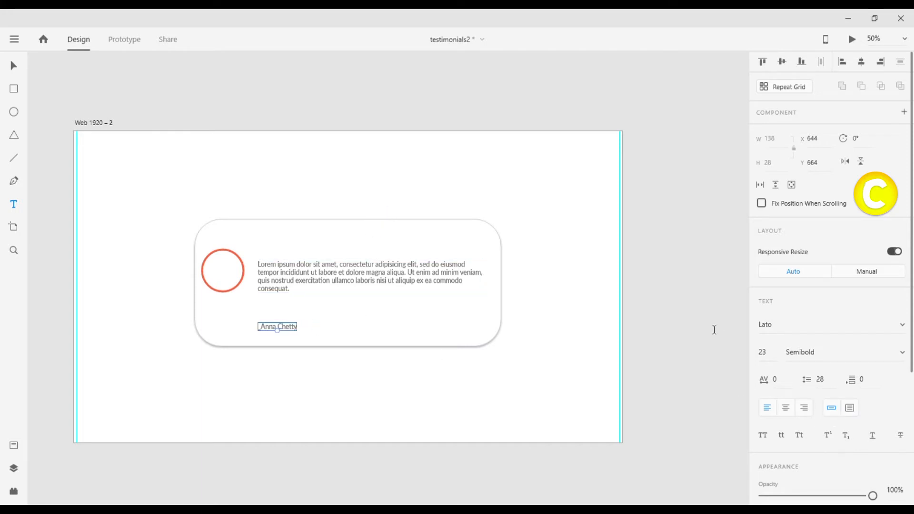
{"action": "left_click", "coordinate": [303, 288]}
{"action": "key", "text": "ctrl+a"}
{"action": "scroll", "coordinate": [837, 425], "scroll_direction": "down", "scroll_amount": 5}
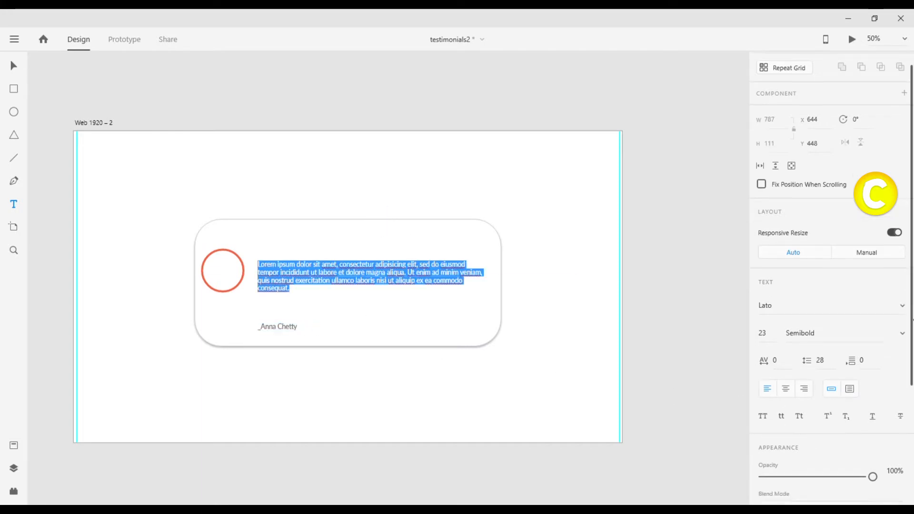
{"action": "key", "text": "Escape"}
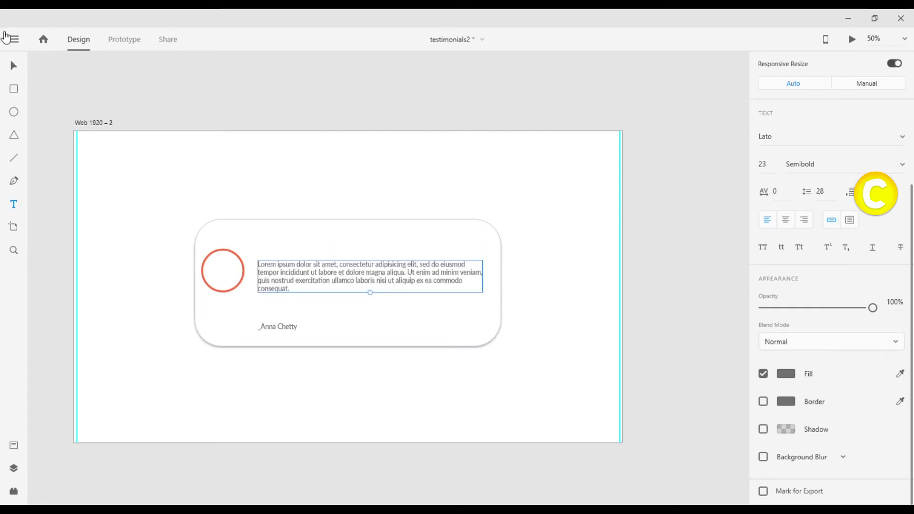
Copy the card's border colour code #303740, and set the author name to Bold Italic at size 28
{"action": "left_click", "coordinate": [482, 346]}
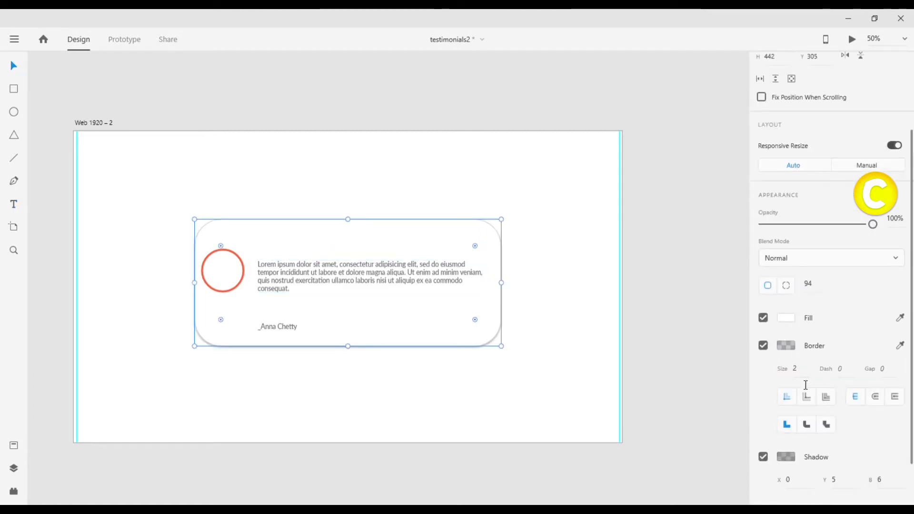
{"action": "left_click", "coordinate": [785, 350]}
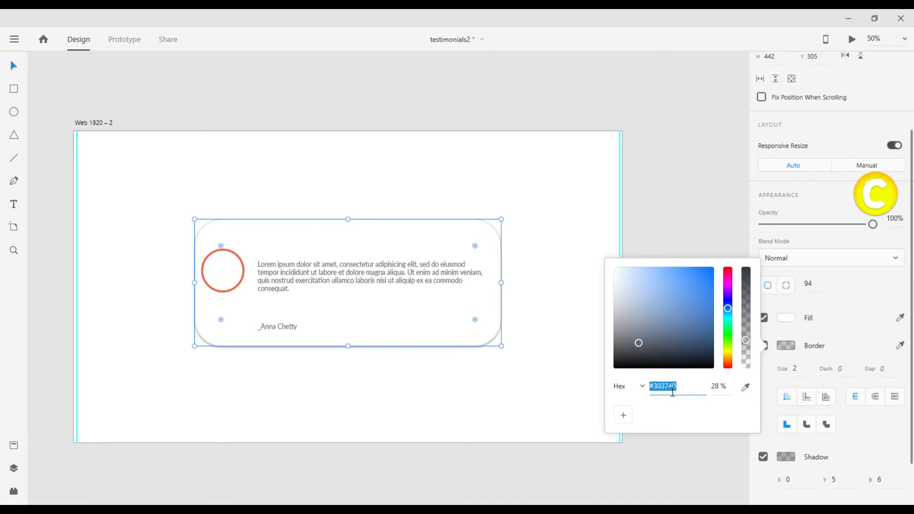
{"action": "left_click", "coordinate": [287, 329]}
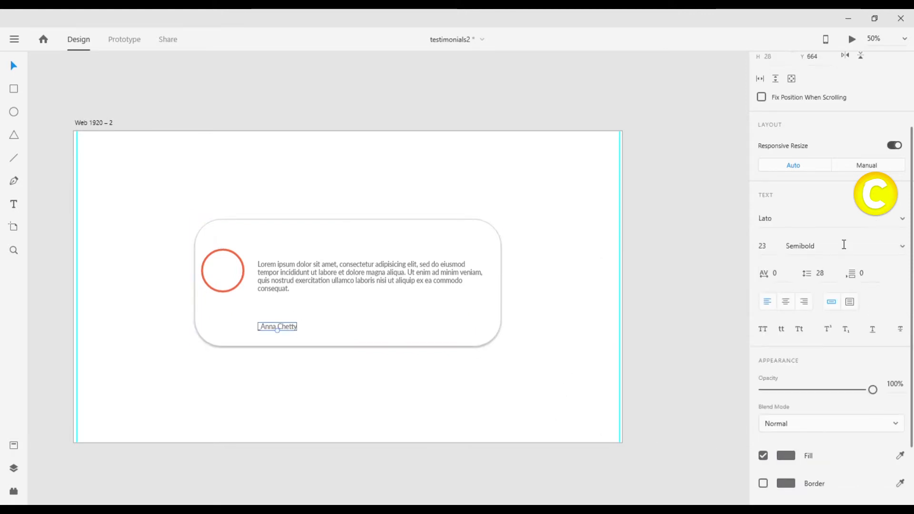
{"action": "left_click", "coordinate": [834, 278]}
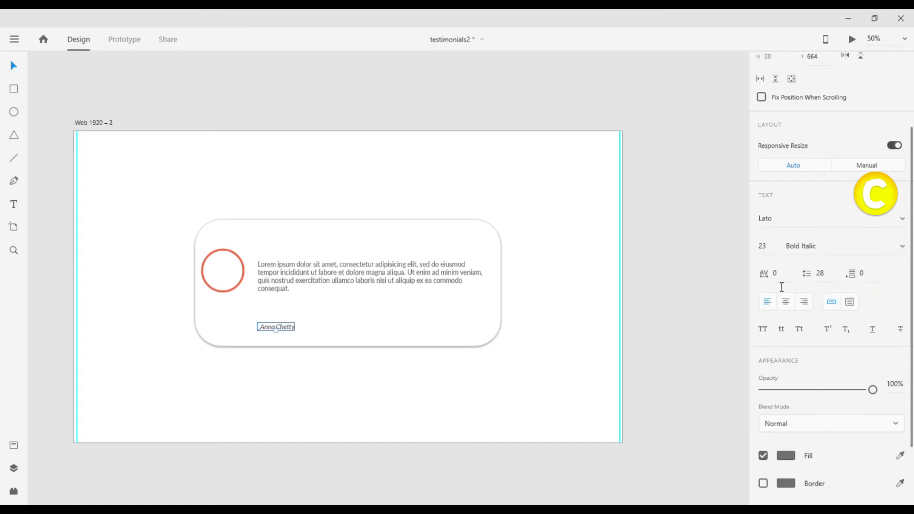
{"action": "key", "text": "Up"}
{"action": "key", "text": "Up"}
{"action": "key", "text": "Up"}
{"action": "key", "text": "Up"}
{"action": "key", "text": "Up"}
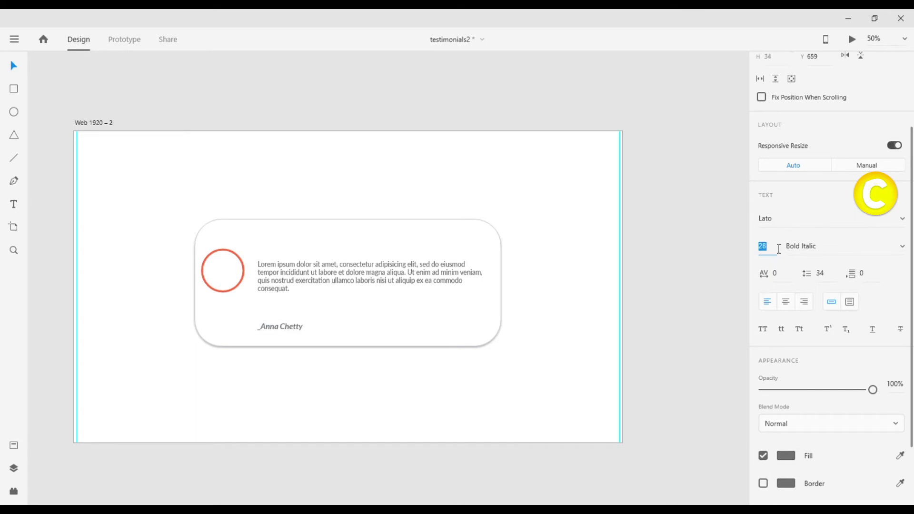
Apply the fill colour #303740 to the author name and the paragraph, and move the author name slightly up
{"action": "left_click", "coordinate": [790, 456]}
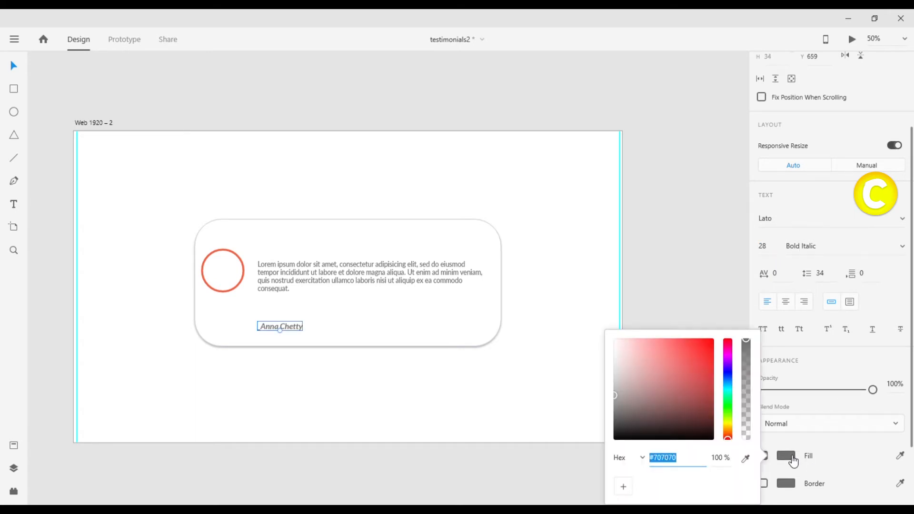
{"action": "type", "text": "#303740"}
{"action": "key", "text": "Return"}
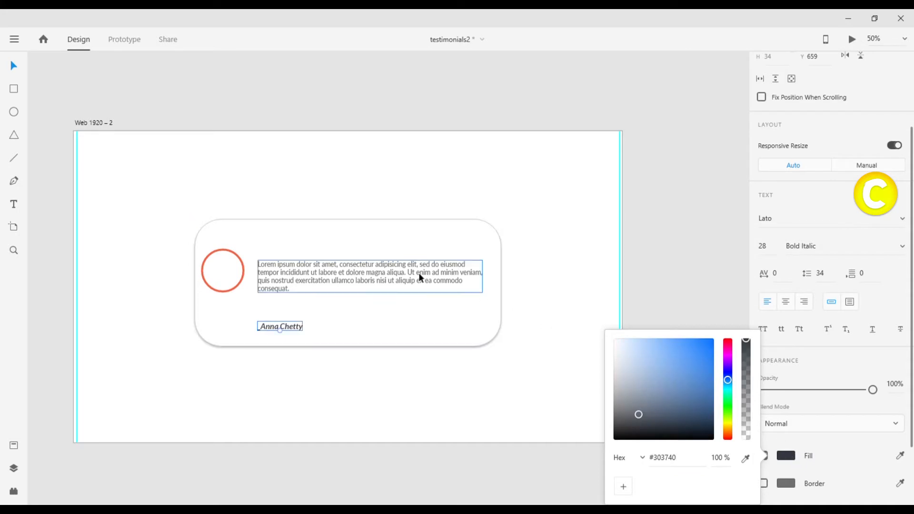
{"action": "left_click", "coordinate": [421, 277]}
{"action": "left_click", "coordinate": [790, 457]}
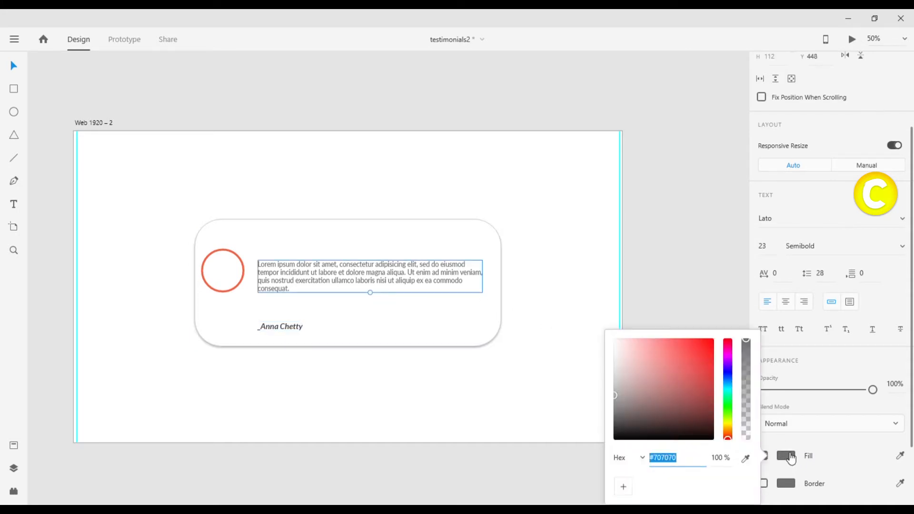
{"action": "type", "text": "#303740"}
{"action": "key", "text": "Return"}
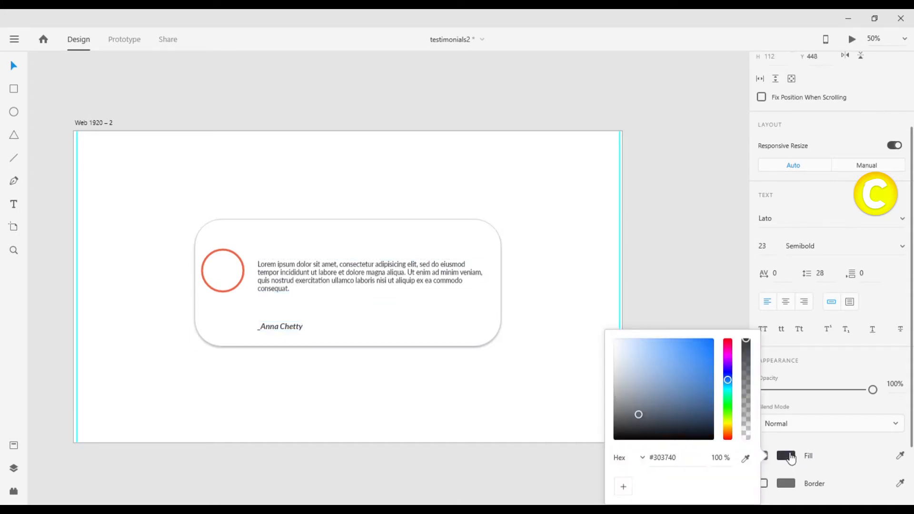
{"action": "left_click", "coordinate": [665, 249]}
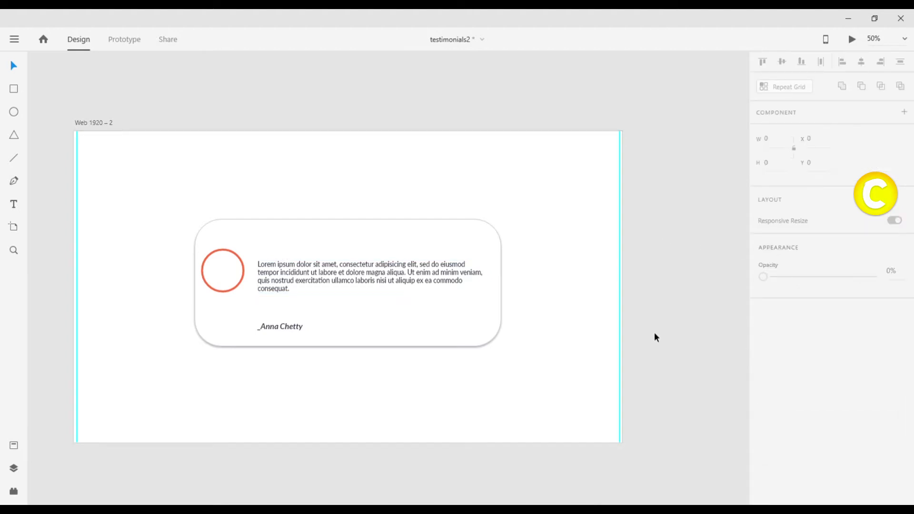
{"action": "left_click_drag", "start_coordinate": [287, 325], "coordinate": [287, 319]}
{"action": "left_click", "coordinate": [638, 372]}
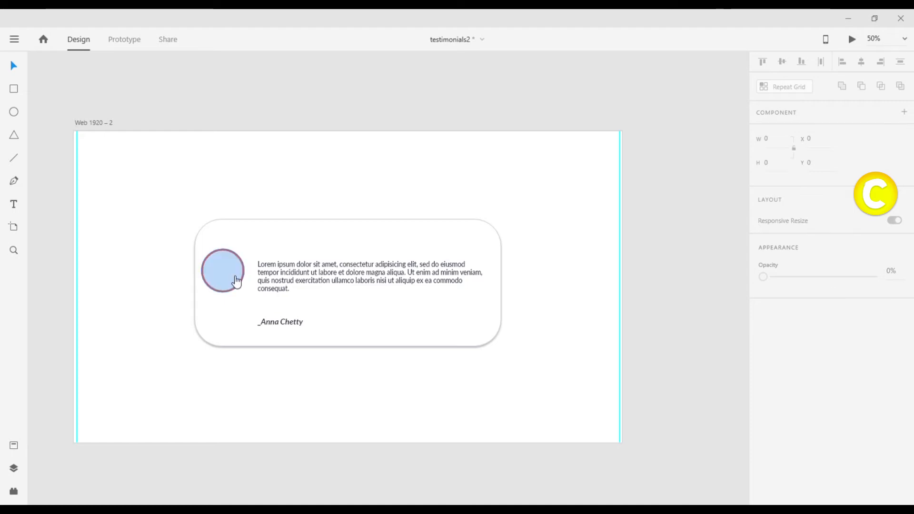
Fill the orange-bordered avatar circle with a portrait photo, swapping the first image for one of a dark-haired woman
{"action": "left_click_drag", "start_coordinate": [237, 281], "coordinate": [237, 280]}
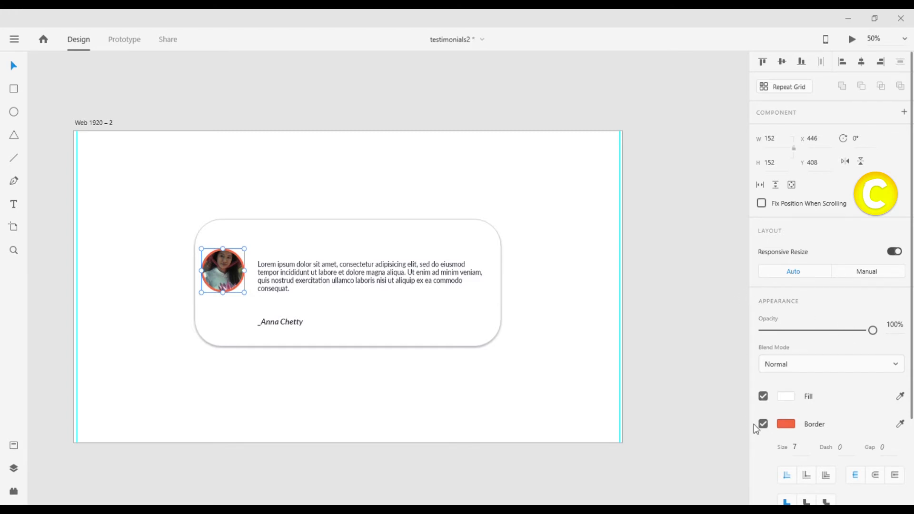
{"action": "left_click_drag", "start_coordinate": [752, 424], "coordinate": [228, 286]}
{"action": "left_click", "coordinate": [561, 401]}
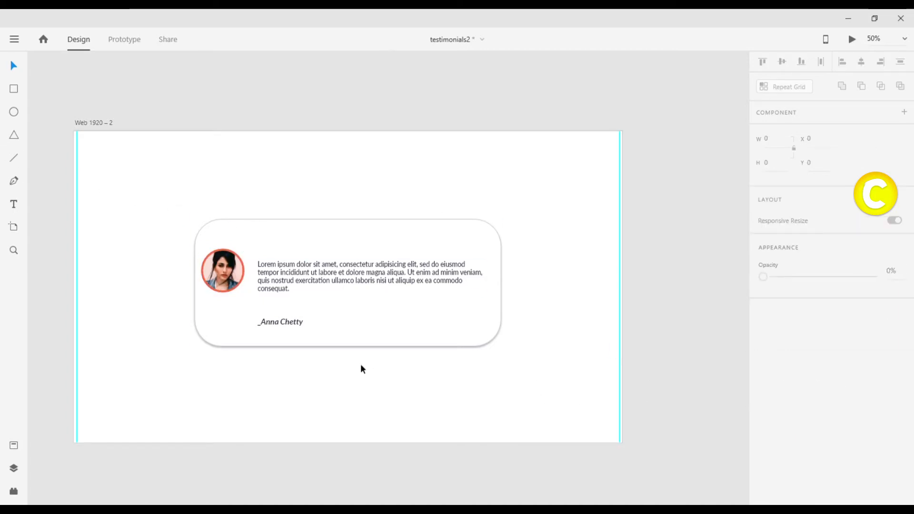
Draw a small circle about 48 by 48 below the card
{"action": "left_click", "coordinate": [14, 112]}
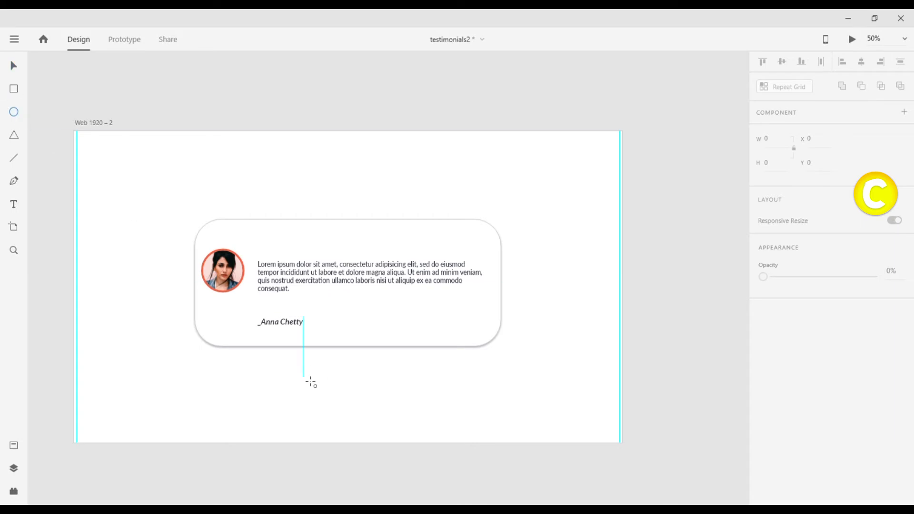
{"action": "left_click_drag", "start_coordinate": [303, 369], "coordinate": [317, 384]}
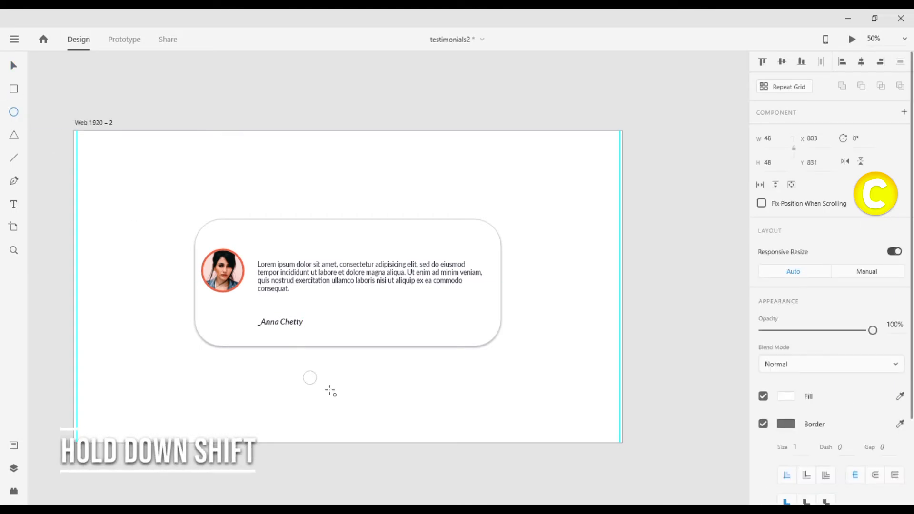
{"action": "left_click", "coordinate": [14, 67]}
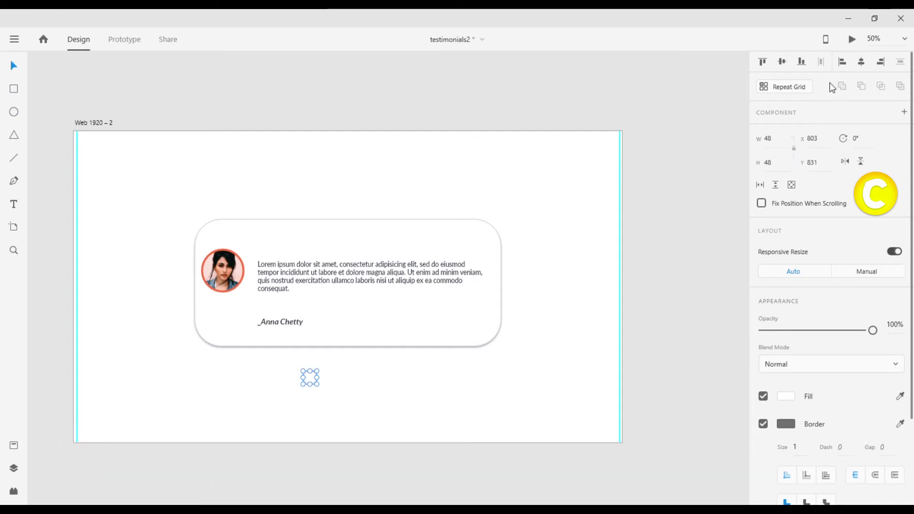
Repeat the small circle into a row of three with Repeat Grid, centre it below the card at about X 863, Y 825, and ungroup it
{"action": "left_click", "coordinate": [764, 90]}
{"action": "left_click_drag", "start_coordinate": [321, 381], "coordinate": [367, 373]}
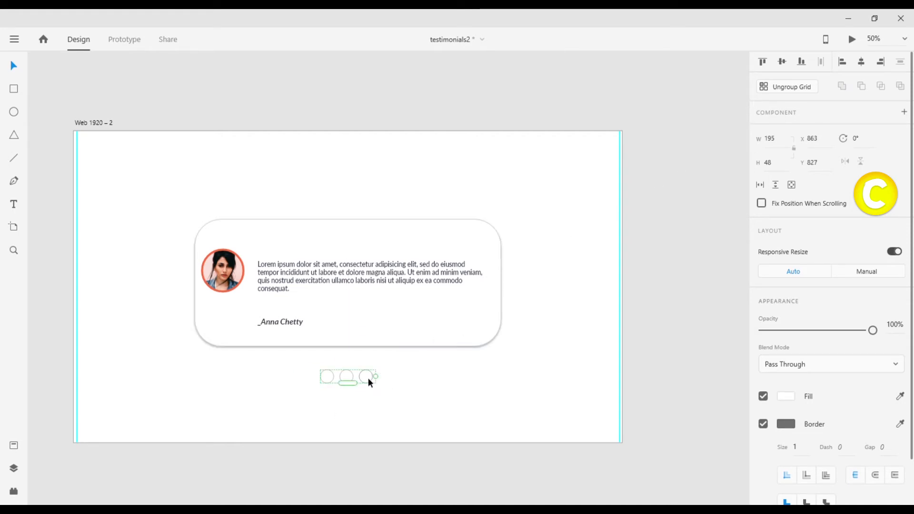
{"action": "left_click_drag", "start_coordinate": [364, 376], "coordinate": [366, 375]}
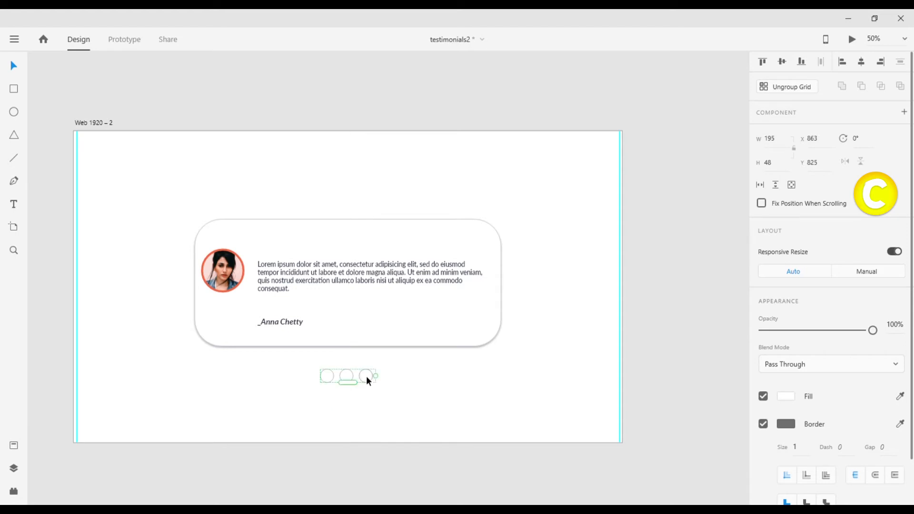
{"action": "left_click", "coordinate": [757, 90]}
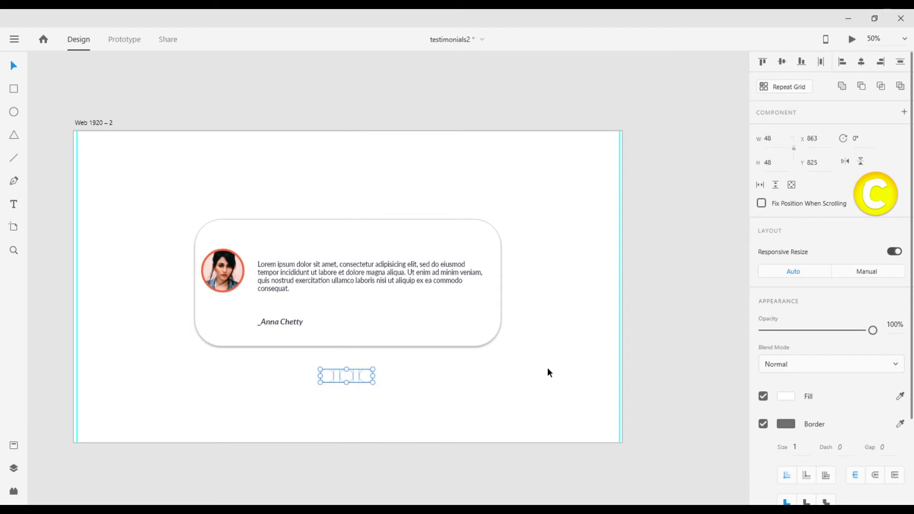
{"action": "left_click", "coordinate": [569, 291]}
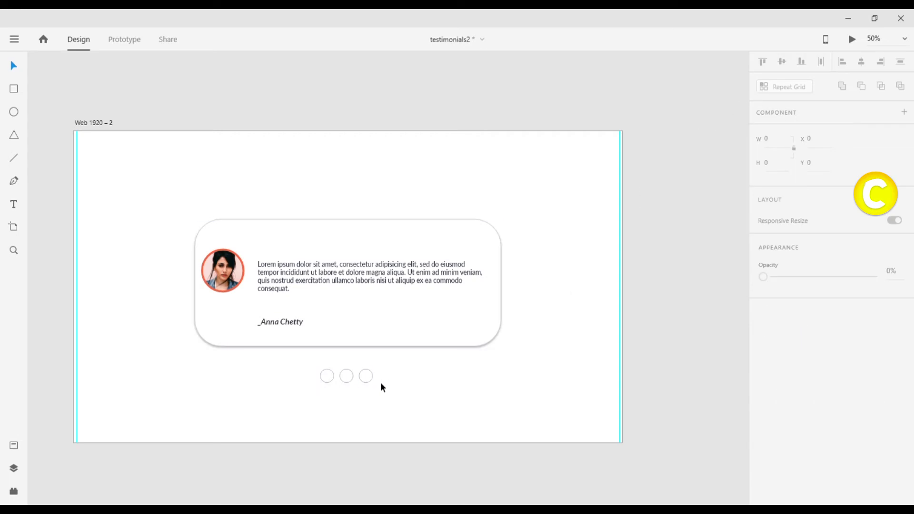
Remove the border from the three small circles and give them a shadow with a Y offset of 5
{"action": "left_click", "coordinate": [367, 376]}
{"action": "left_click_drag", "start_coordinate": [374, 390], "coordinate": [305, 366]}
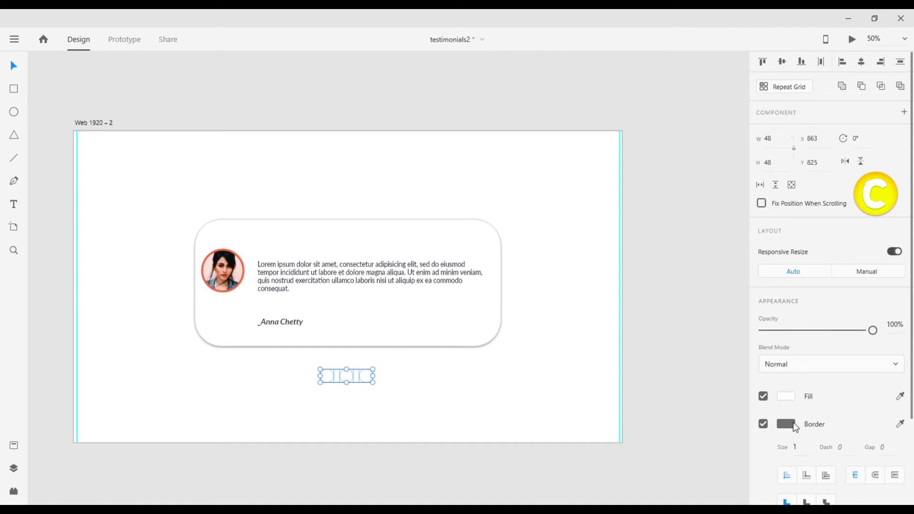
{"action": "left_click", "coordinate": [763, 423]}
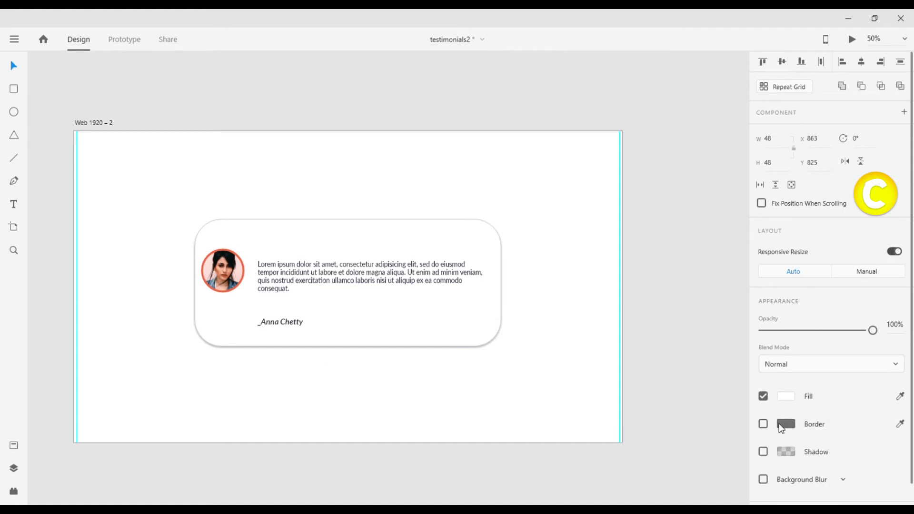
{"action": "scroll", "coordinate": [771, 424], "scroll_direction": "down", "scroll_amount": 1}
{"action": "left_click", "coordinate": [763, 428]}
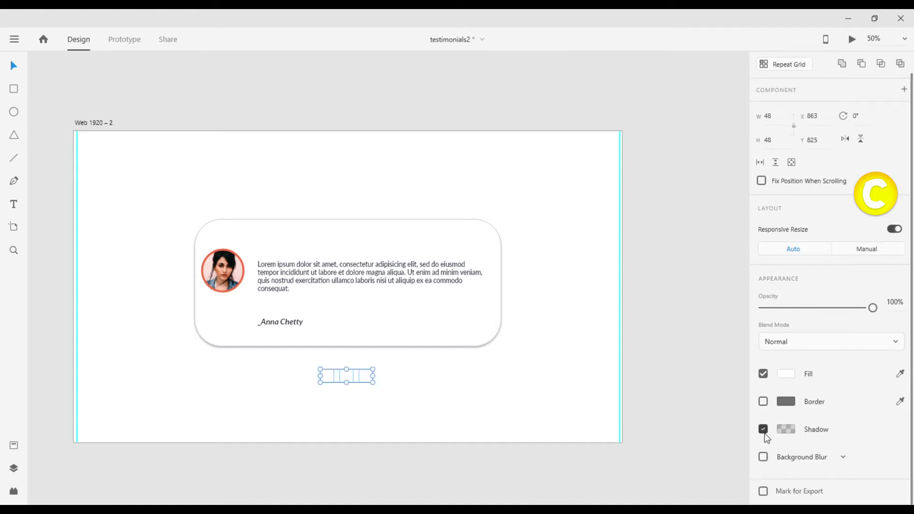
{"action": "left_click", "coordinate": [844, 456]}
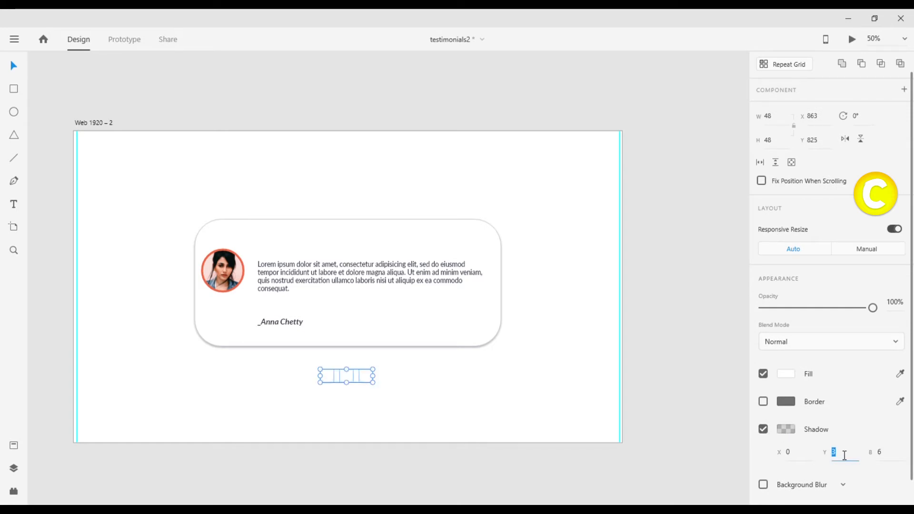
{"action": "key", "text": "Up"}
{"action": "key", "text": "Up"}
{"action": "left_click", "coordinate": [633, 354]}
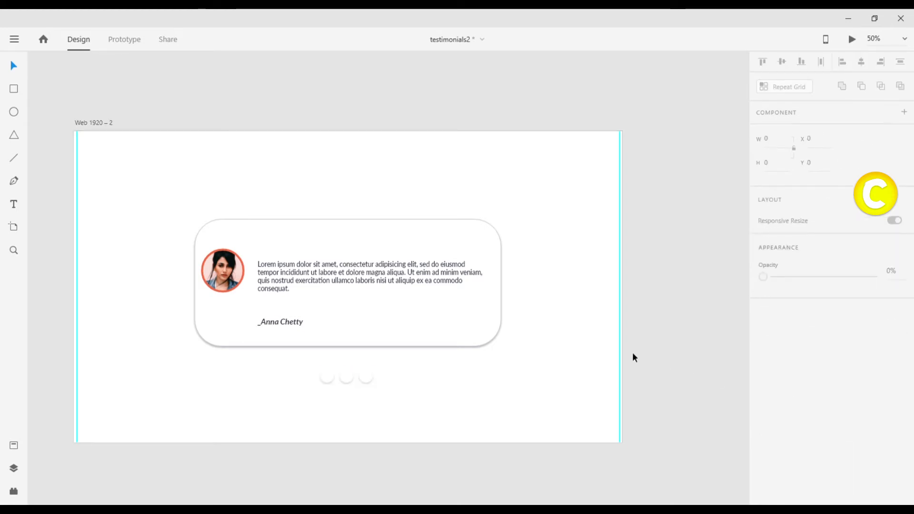
Turn the border of the three small circles back on and lower its colour opacity to about 43%
{"action": "left_click", "coordinate": [327, 375]}
{"action": "left_click", "coordinate": [346, 376], "text": "shift"}
{"action": "left_click", "coordinate": [366, 376], "text": "shift"}
{"action": "left_click", "coordinate": [763, 423]}
{"action": "left_click", "coordinate": [789, 428]}
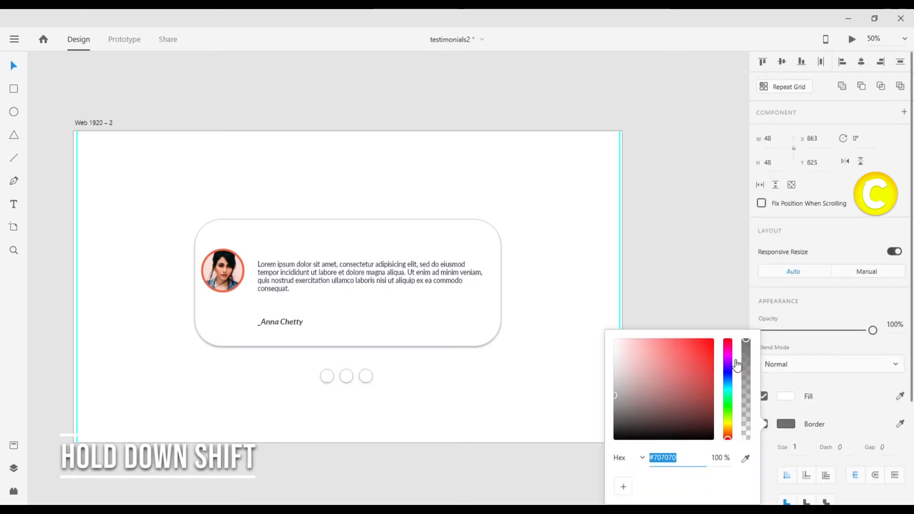
{"action": "left_click_drag", "start_coordinate": [747, 367], "coordinate": [751, 395]}
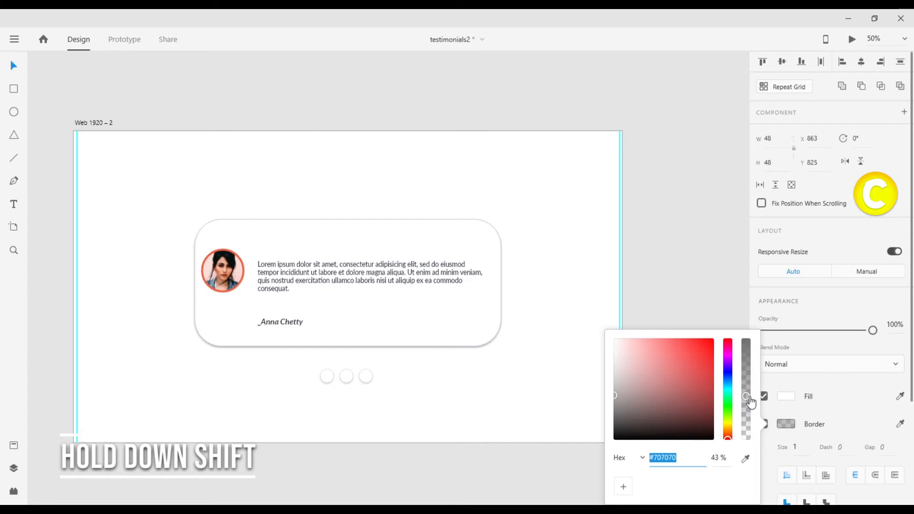
{"action": "left_click", "coordinate": [668, 268]}
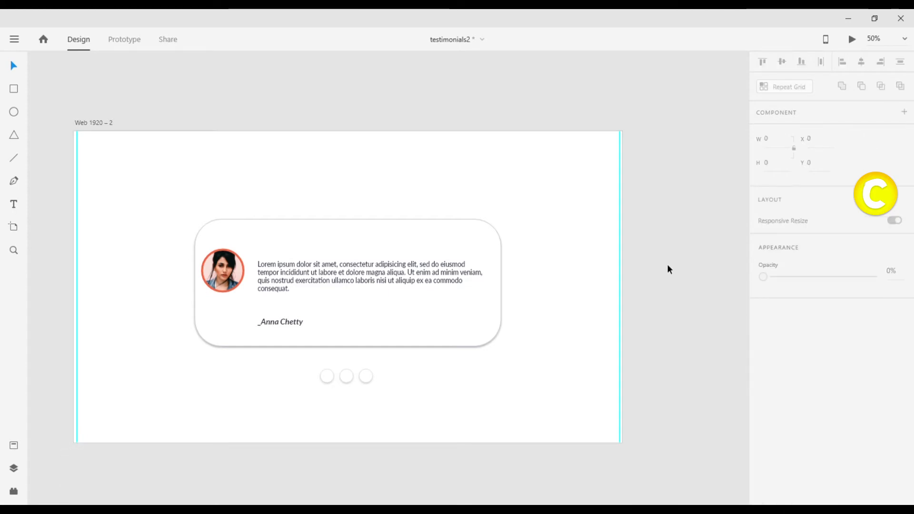
Draw a circle about 150 by 150 against the artboard's left guide at about X 10, Y 465
{"action": "left_click", "coordinate": [14, 112]}
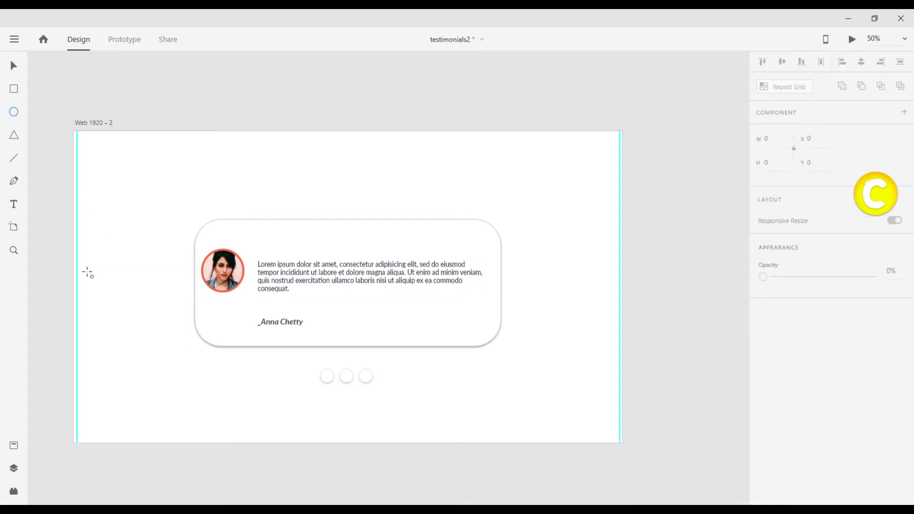
{"action": "left_click_drag", "start_coordinate": [78, 265], "coordinate": [139, 308]}
{"action": "left_click", "coordinate": [14, 65]}
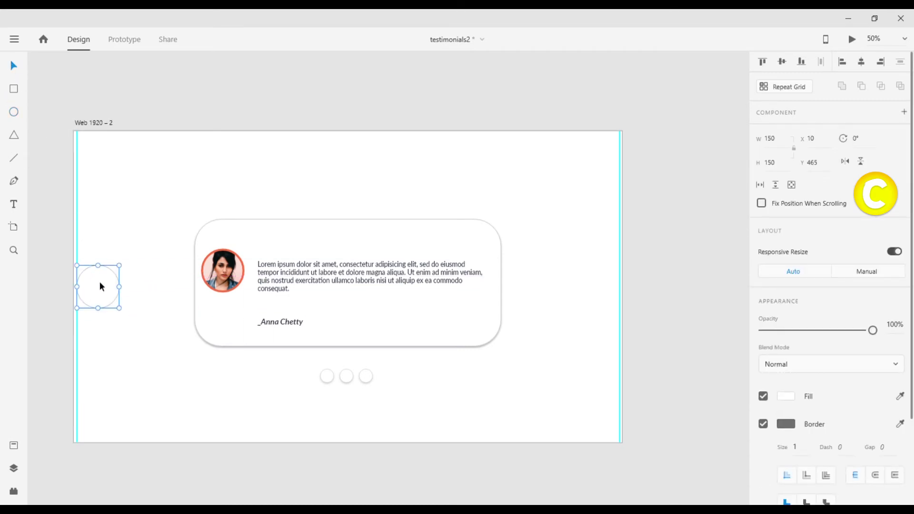
{"action": "left_click_drag", "start_coordinate": [100, 283], "coordinate": [102, 285]}
Copy the avatar's border colour #F26444 and apply it to the border of the new circle at the left guide
{"action": "left_click", "coordinate": [203, 258]}
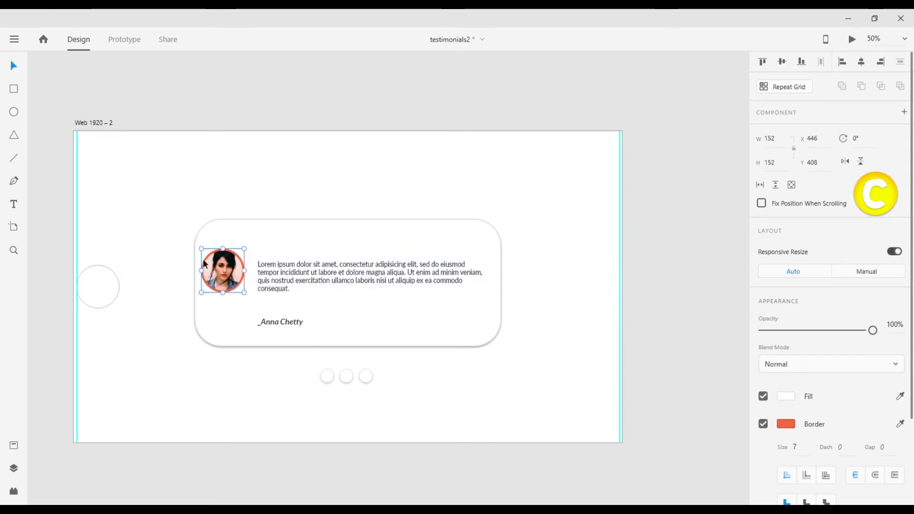
{"action": "left_click", "coordinate": [792, 426]}
{"action": "key", "text": "ctrl+c"}
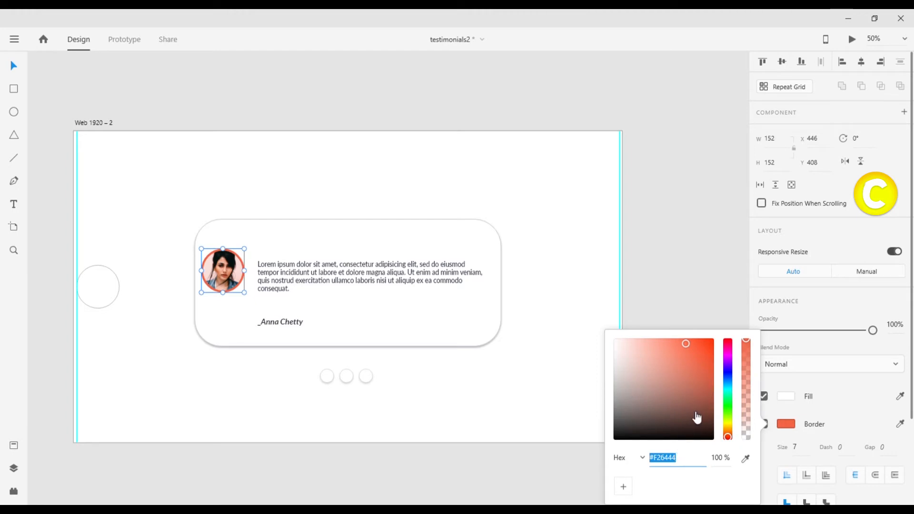
{"action": "left_click", "coordinate": [111, 295]}
{"action": "left_click", "coordinate": [795, 427]}
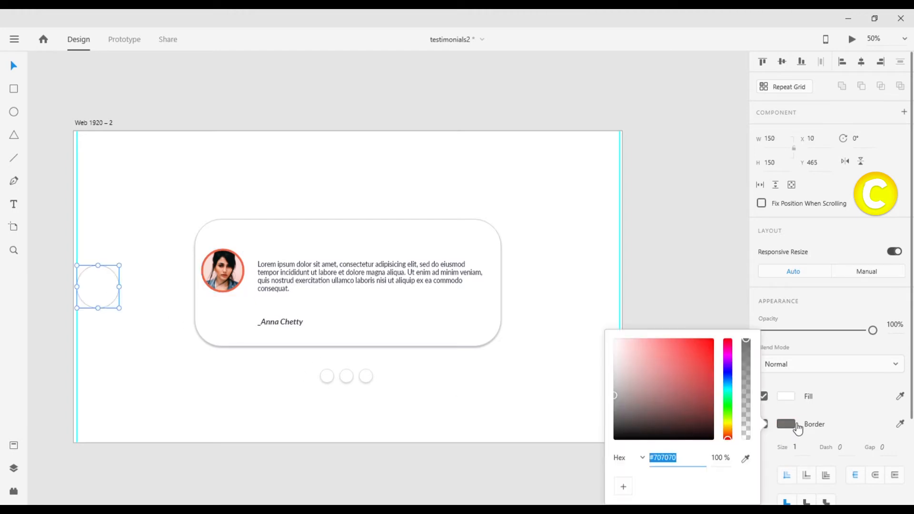
{"action": "key", "text": "ctrl+v"}
{"action": "key", "text": "Return"}
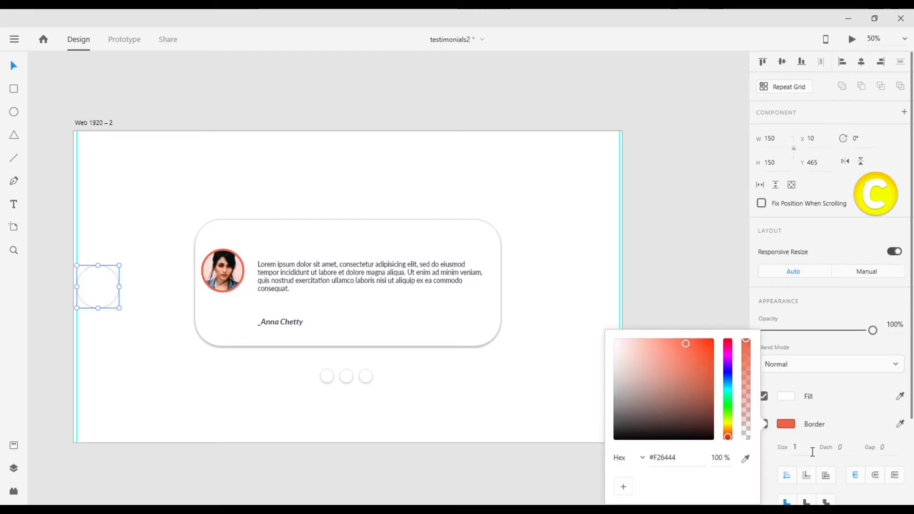
Set the border size of the circle at the left guide to 7
{"action": "left_click", "coordinate": [807, 450]}
{"action": "key", "text": "Up"}
{"action": "key", "text": "Up"}
{"action": "key", "text": "Up"}
{"action": "key", "text": "Up"}
{"action": "key", "text": "Up"}
{"action": "key", "text": "Up"}
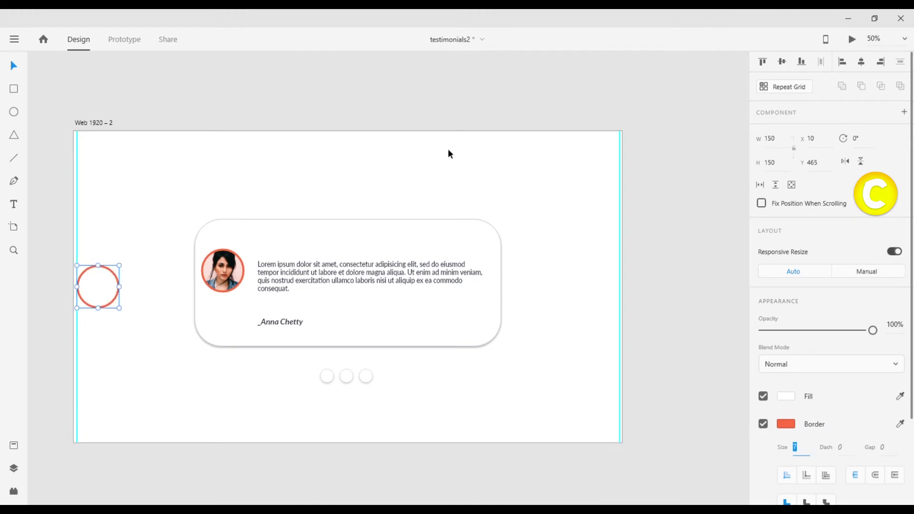
Import the left-arrow icon, centre it inside the circle at the left guide and enlarge it to about 38 by 38
{"action": "left_click", "coordinate": [487, 97]}
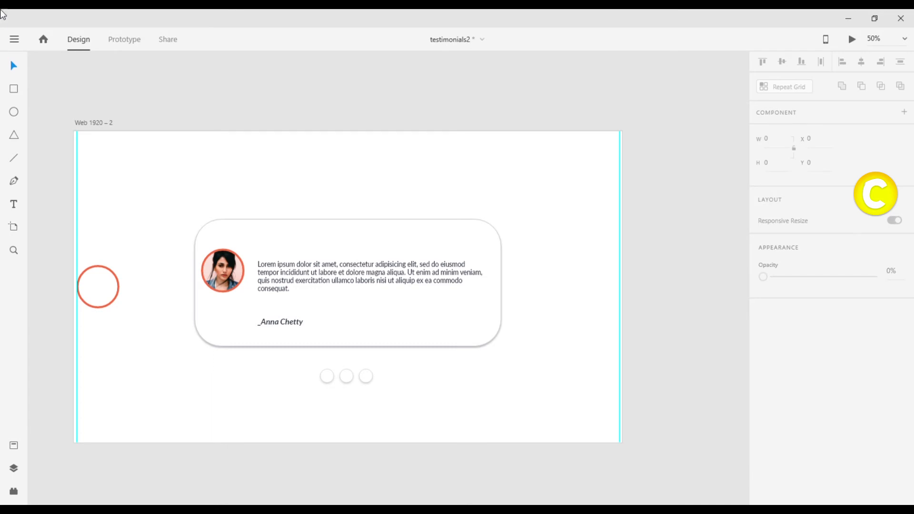
{"action": "left_click", "coordinate": [15, 40]}
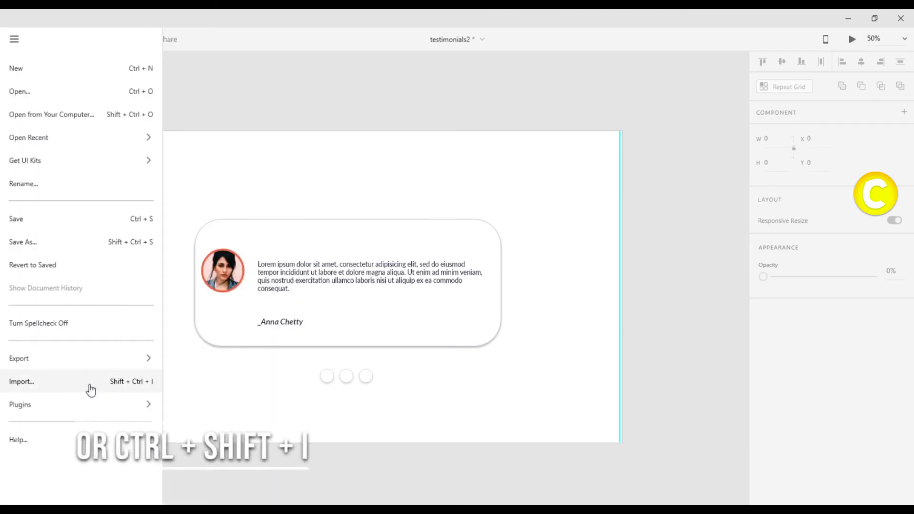
{"action": "left_click", "coordinate": [90, 383]}
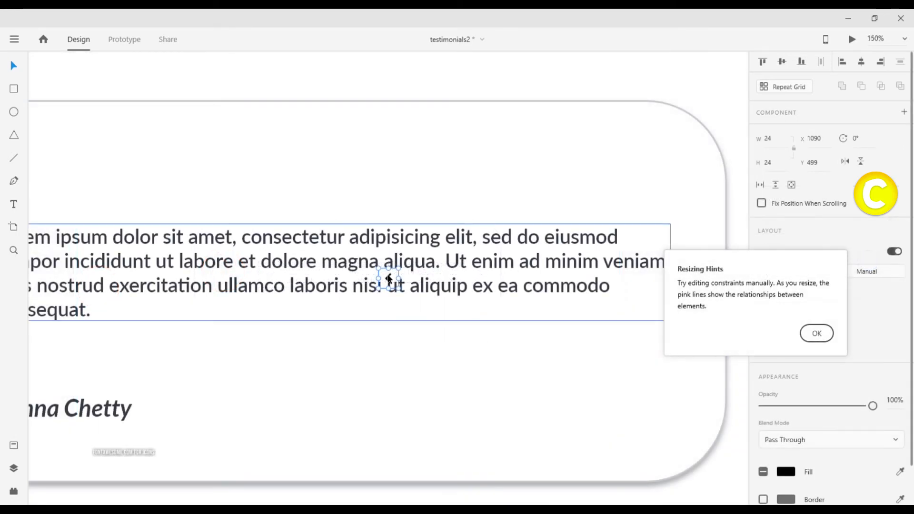
{"action": "left_click_drag", "start_coordinate": [389, 282], "coordinate": [139, 305]}
{"action": "left_click", "coordinate": [143, 310]}
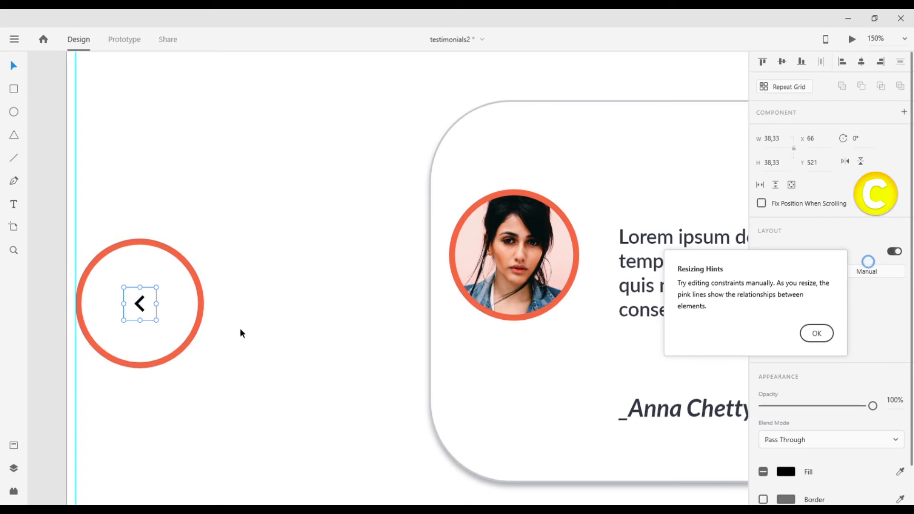
{"action": "left_click", "coordinate": [243, 327]}
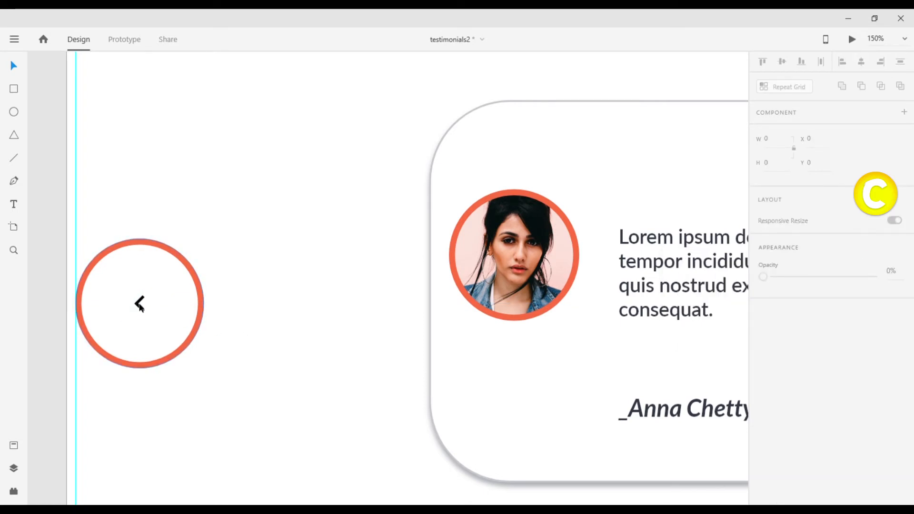
Enlarge the arrow icon about its centre to about 48 by 48
{"action": "left_click", "coordinate": [155, 318]}
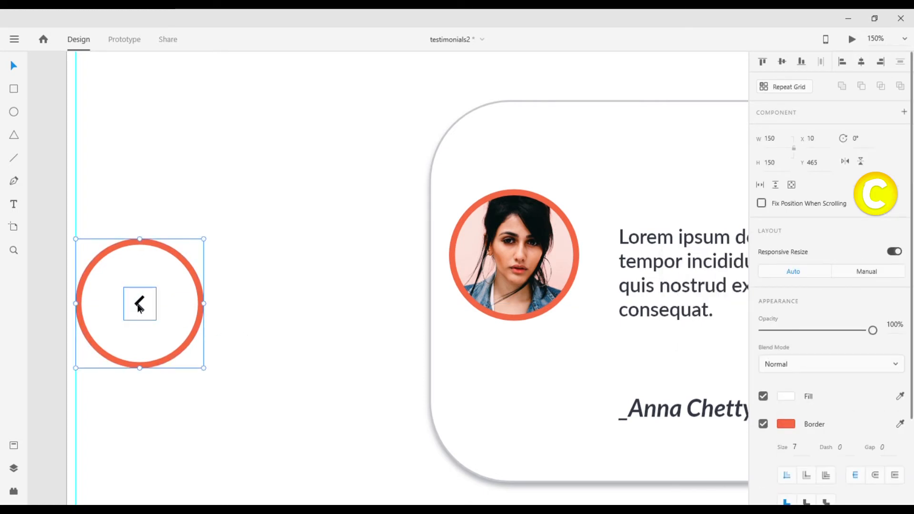
{"action": "left_click", "coordinate": [155, 315]}
{"action": "left_click_drag", "start_coordinate": [157, 320], "coordinate": [138, 303]}
Copy the quote text's fill colour #303740 and apply it to the fill of the arrow icon
{"action": "left_click", "coordinate": [676, 299]}
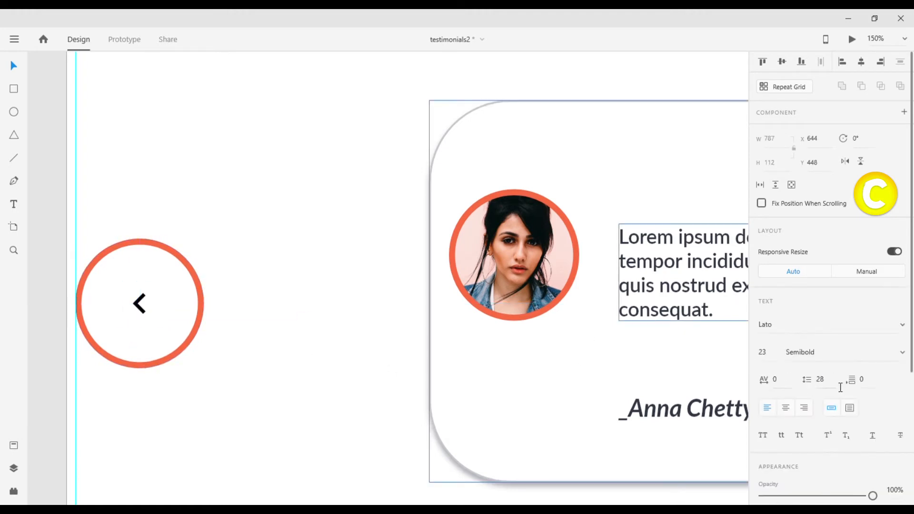
{"action": "scroll", "coordinate": [840, 387], "scroll_direction": "down", "scroll_amount": 4}
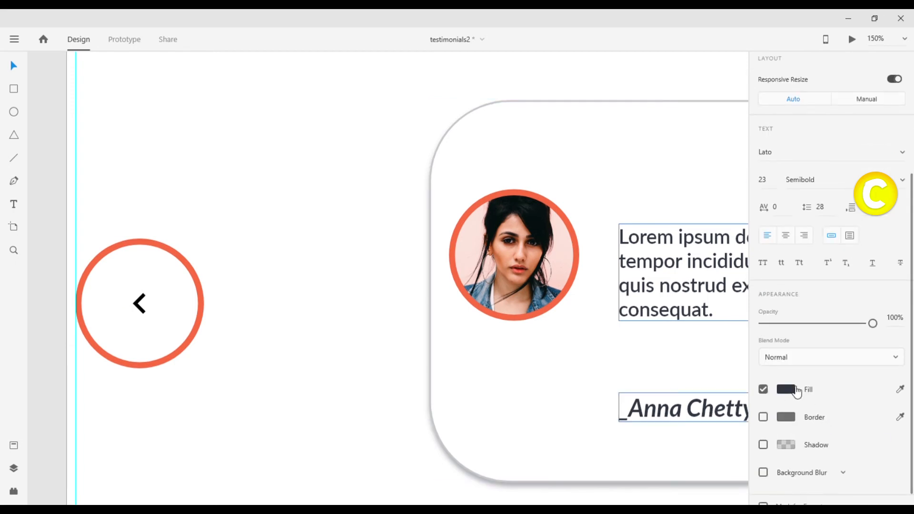
{"action": "left_click", "coordinate": [796, 390]}
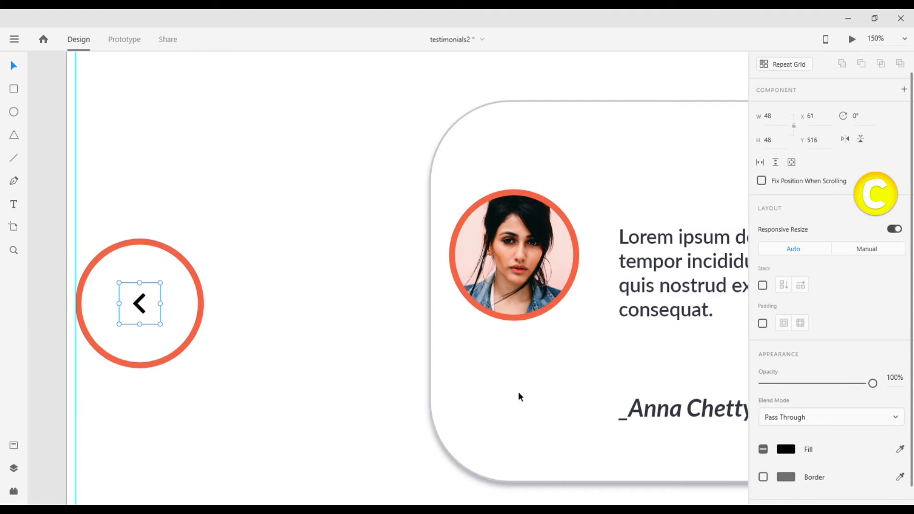
{"action": "left_click", "coordinate": [785, 450]}
{"action": "type", "text": "#303740"}
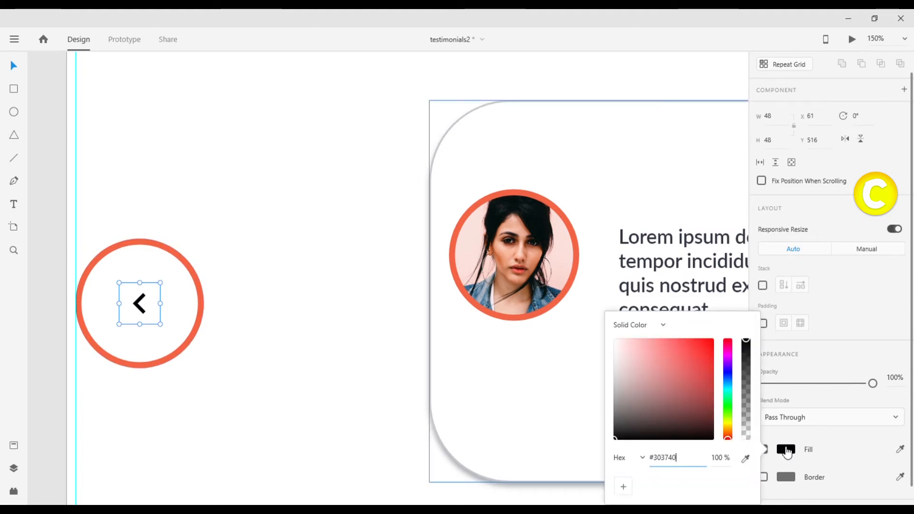
{"action": "key", "text": "Return"}
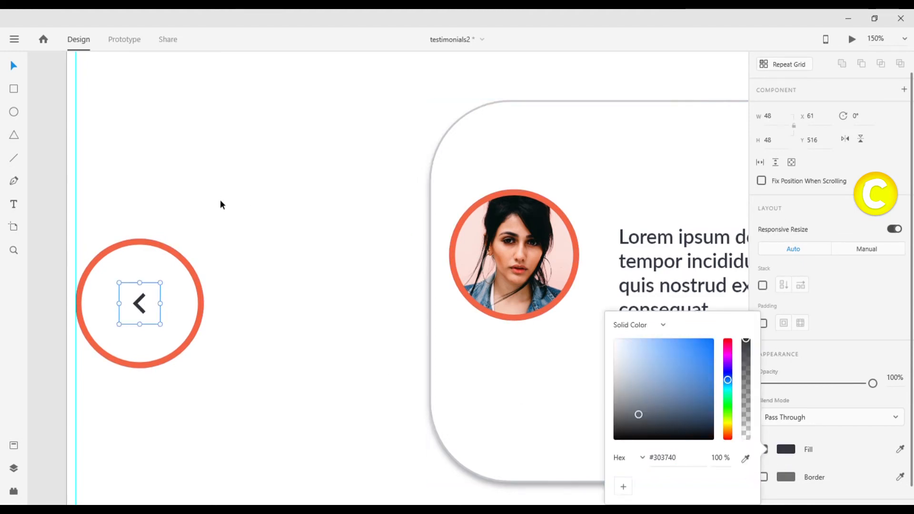
Add a shadow to the circle around the arrow and slightly increase the shadow's Y offset
{"action": "left_click", "coordinate": [196, 279]}
{"action": "scroll", "coordinate": [767, 428], "scroll_direction": "down", "scroll_amount": 3}
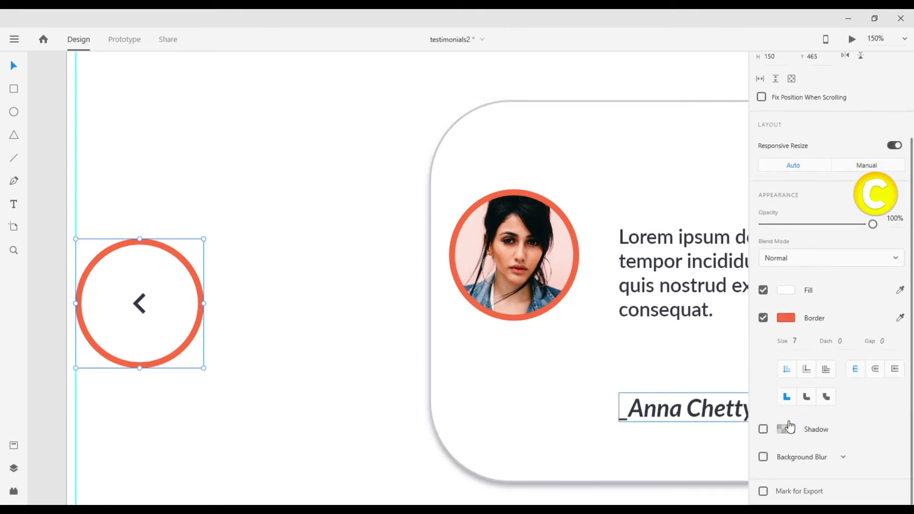
{"action": "left_click", "coordinate": [762, 429]}
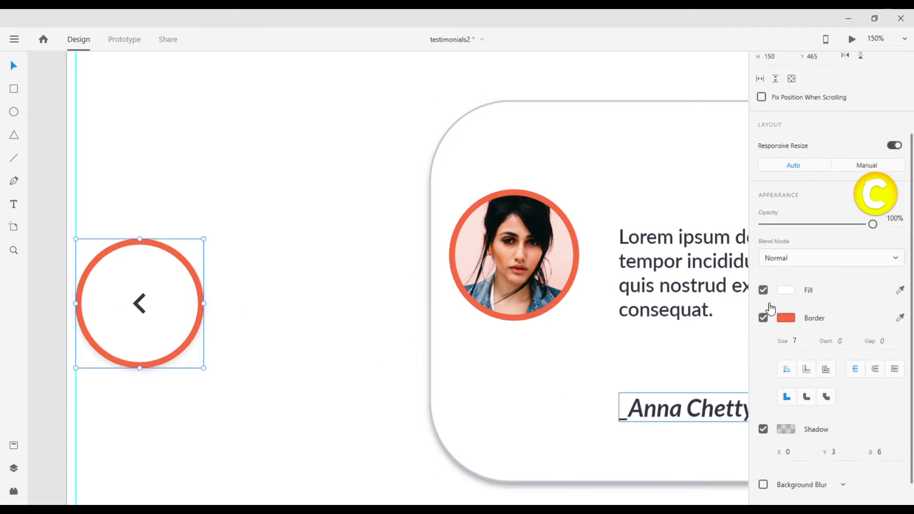
{"action": "left_click", "coordinate": [851, 452]}
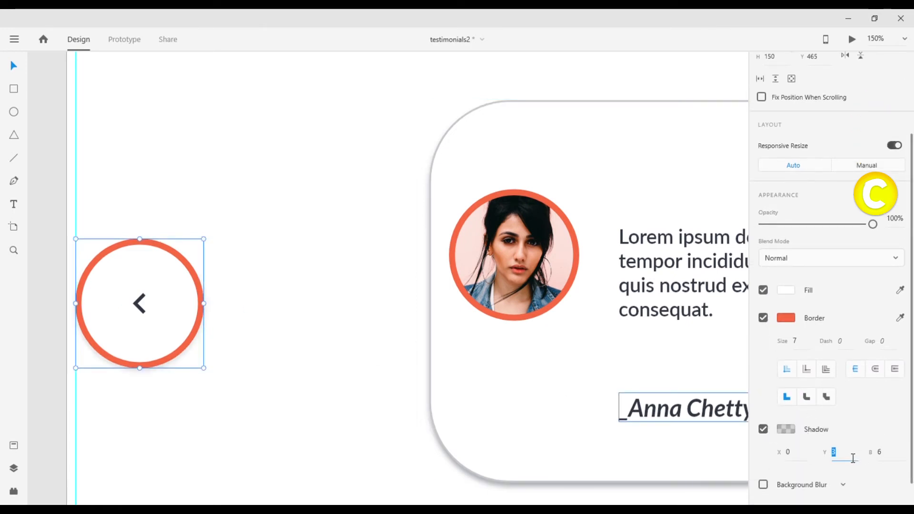
{"action": "key", "text": "Up"}
{"action": "left_click", "coordinate": [326, 415]}
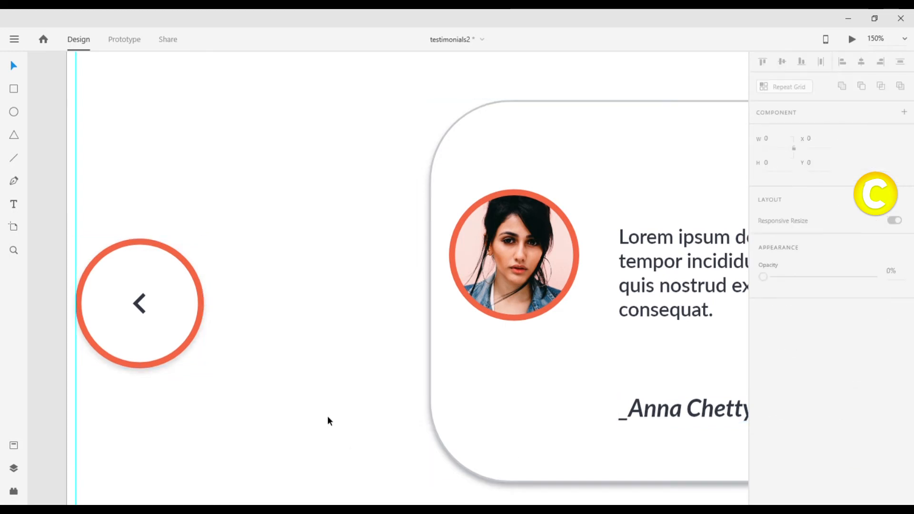
Make the circle and its arrow one component and place a copy beyond the card's right side at about X 1694, Y 465
{"action": "key", "text": "ctrl+0"}
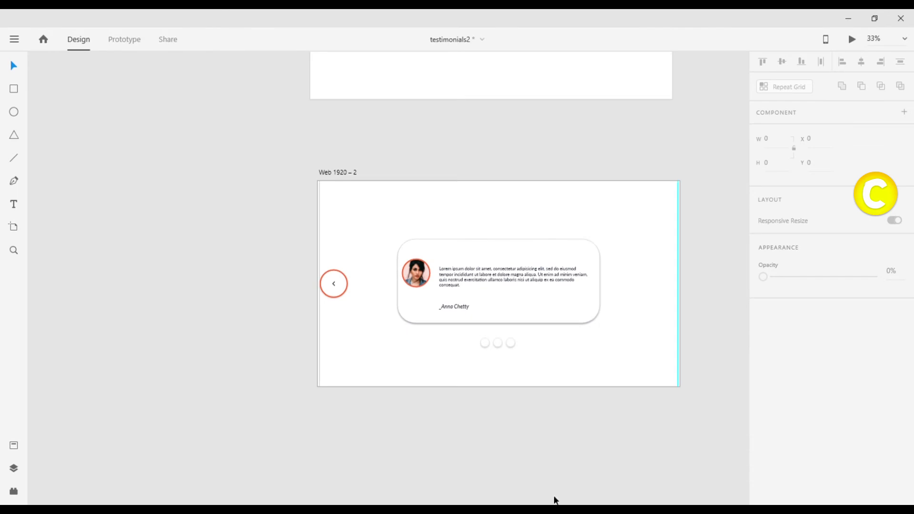
{"action": "left_click_drag", "start_coordinate": [732, 454], "coordinate": [763, 448]}
{"action": "key", "text": "ctrl+="}
{"action": "key", "text": "ctrl+="}
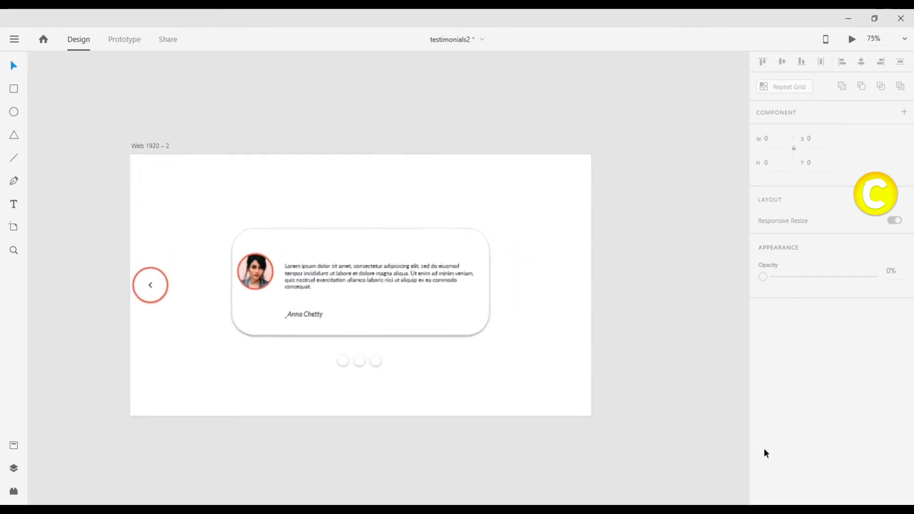
{"action": "key", "text": "ctrl+minus"}
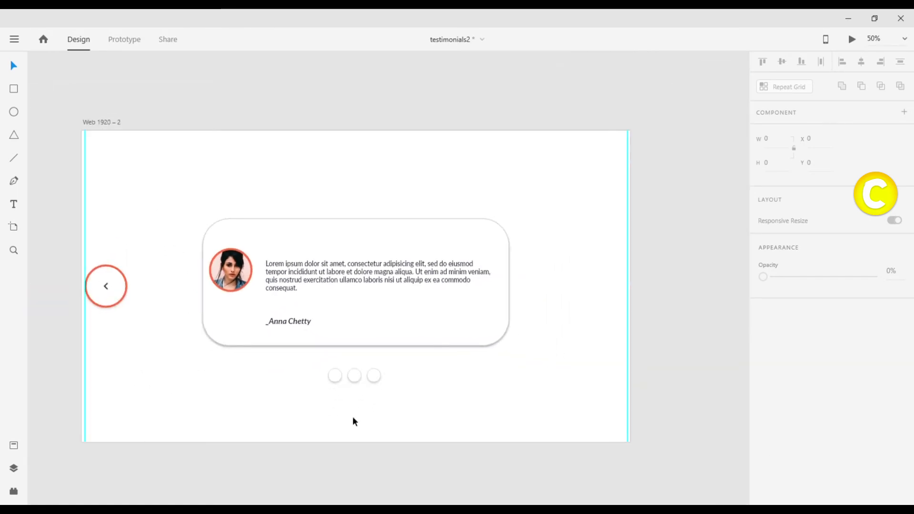
{"action": "left_click", "coordinate": [119, 275]}
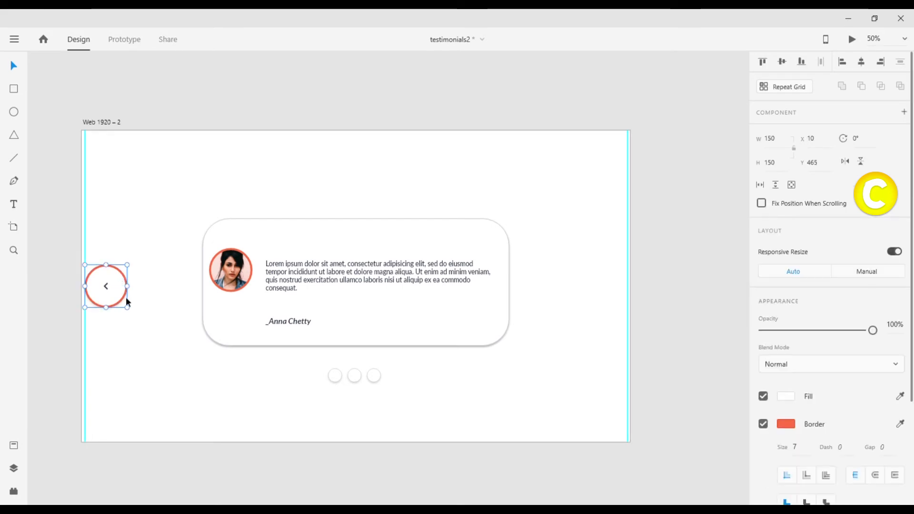
{"action": "key", "text": "ctrl+k"}
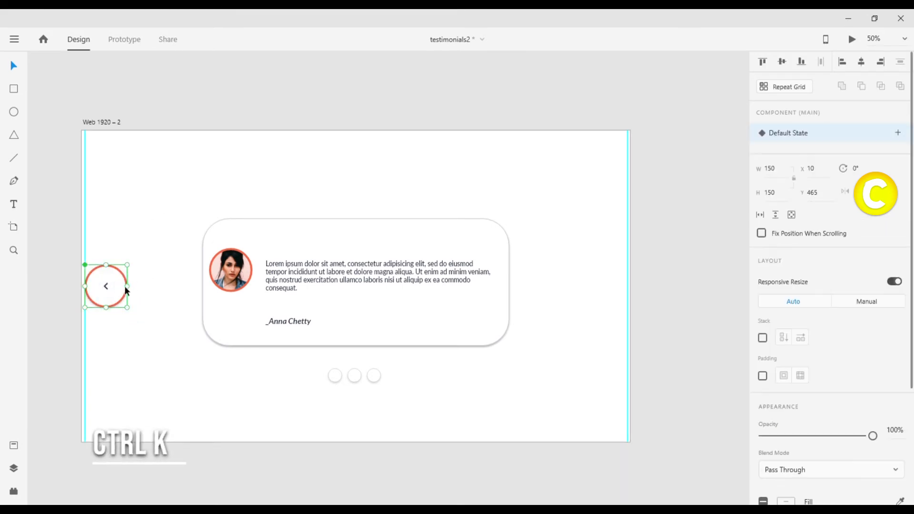
{"action": "left_click_drag", "start_coordinate": [125, 287], "coordinate": [599, 285]}
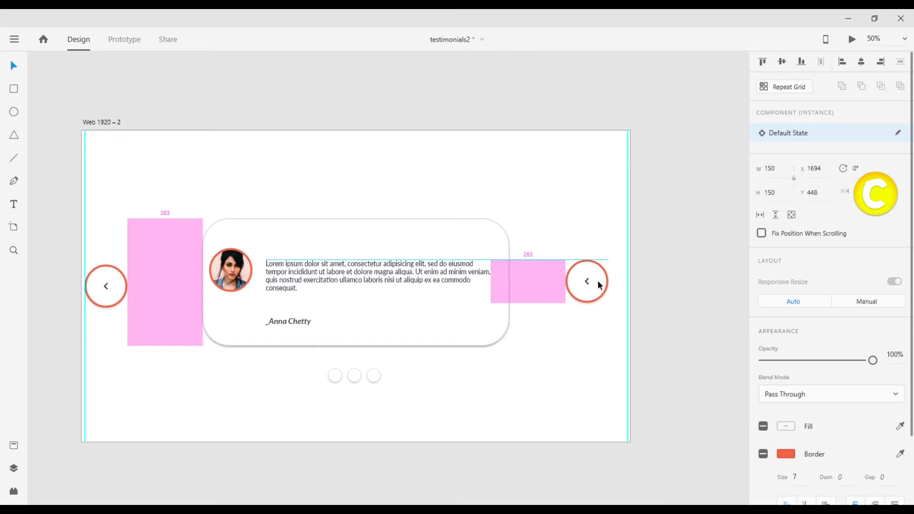
{"action": "left_click_drag", "start_coordinate": [599, 285], "coordinate": [598, 289]}
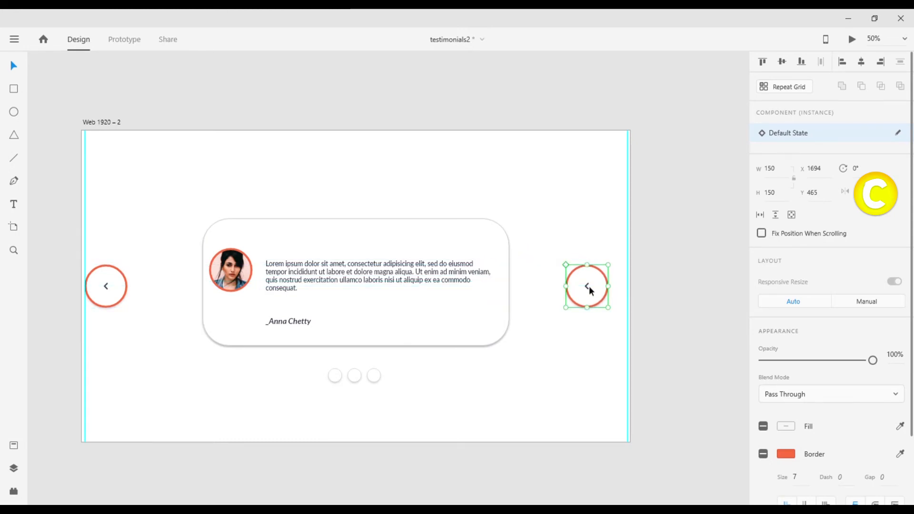
Rotate the copied arrow button 180° and move it against the artboard's right guide at X 1760, Y 465
{"action": "left_click", "coordinate": [865, 169]}
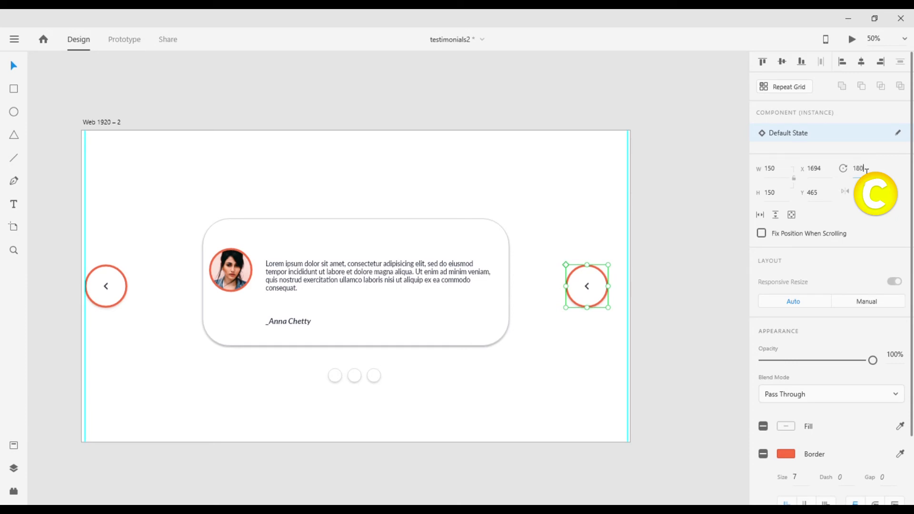
{"action": "key", "text": "Return"}
{"action": "left_click_drag", "start_coordinate": [588, 273], "coordinate": [618, 281]}
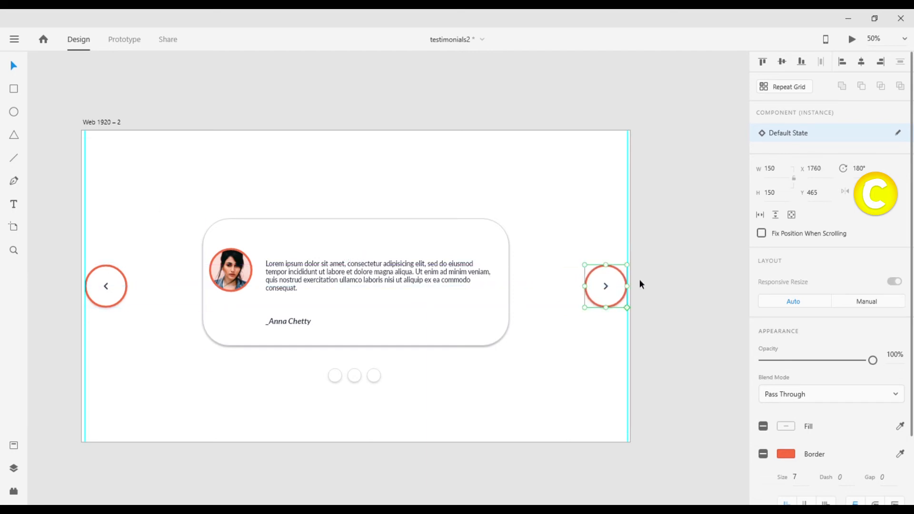
{"action": "left_click", "coordinate": [653, 281]}
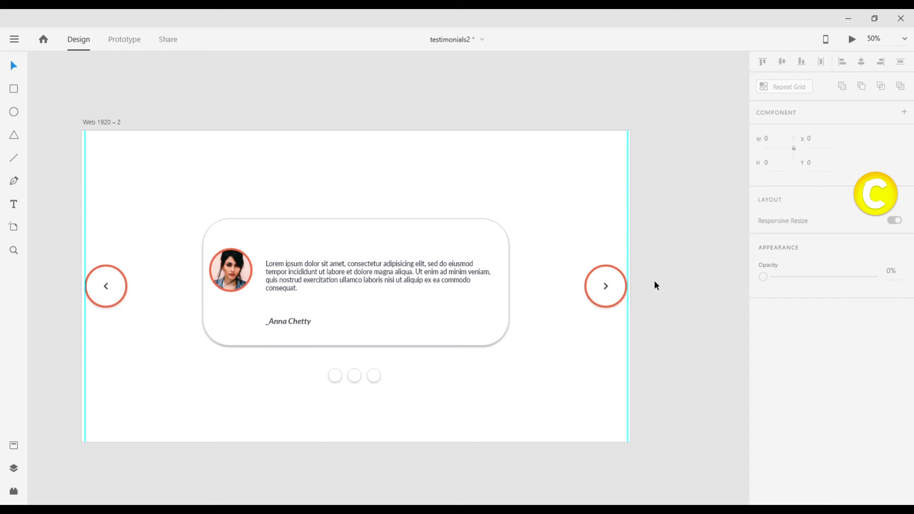
Save the document and set the fill of the first pagination circle to #303740
{"action": "key", "text": "ctrl+s"}
{"action": "left_click", "coordinate": [335, 375]}
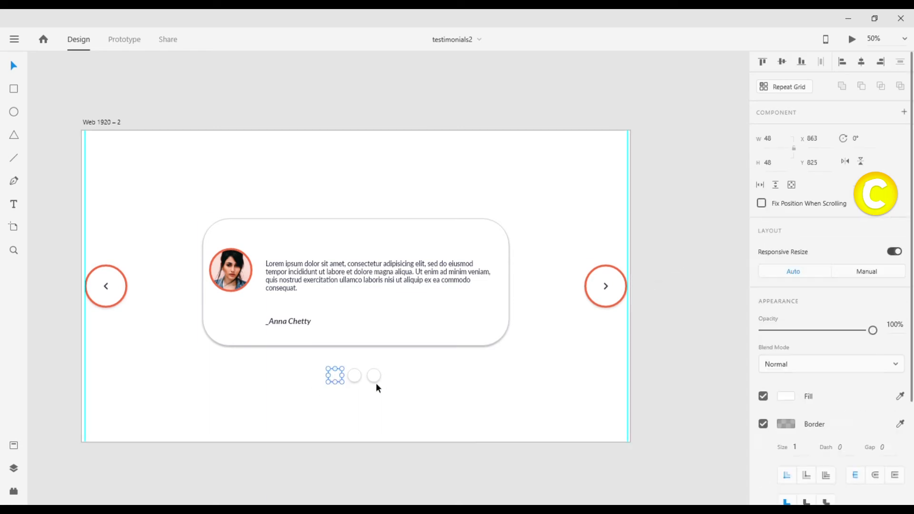
{"action": "left_click", "coordinate": [796, 396]}
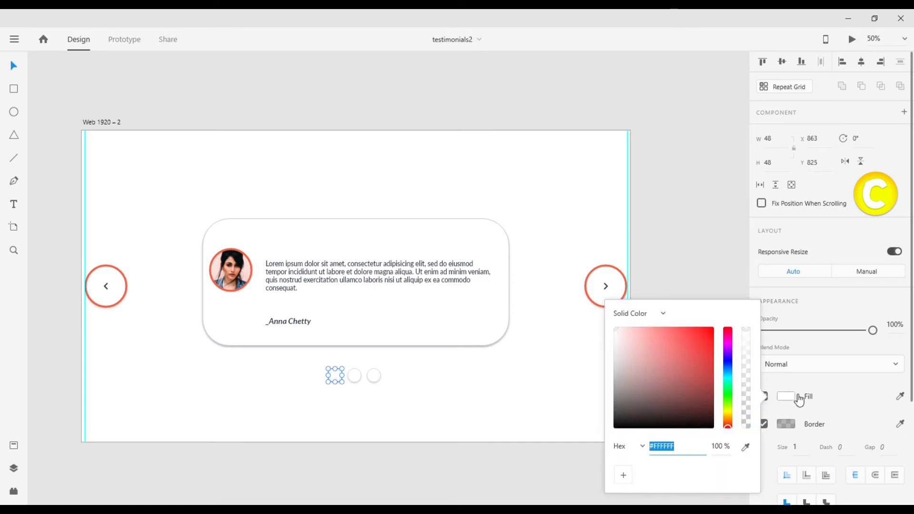
{"action": "type", "text": "303740"}
{"action": "key", "text": "Return"}
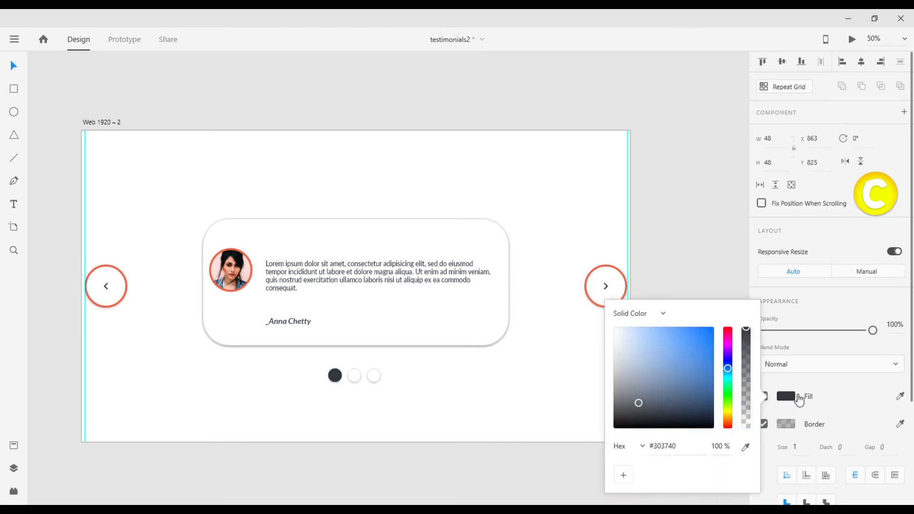
{"action": "left_click", "coordinate": [719, 255]}
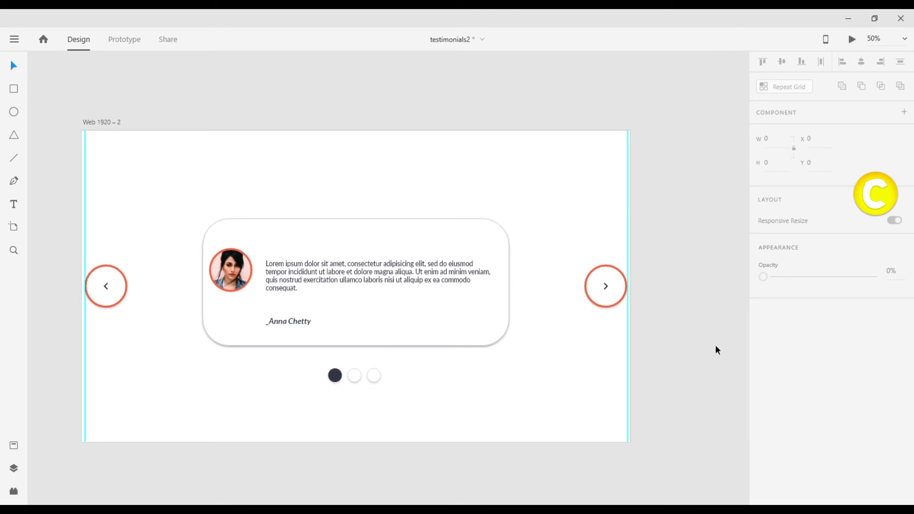
Duplicate the finished testimonial artboard Web 1920 – 2 and place the copy directly to its right
{"action": "key", "text": "ctrl+minus"}
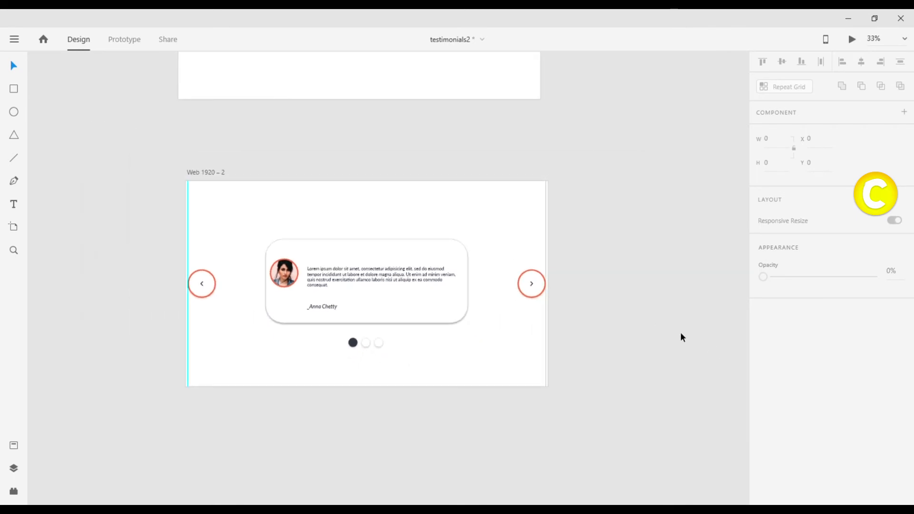
{"action": "scroll", "coordinate": [681, 333], "scroll_direction": "right", "scroll_amount": 2}
{"action": "scroll", "coordinate": [714, 329], "scroll_direction": "right", "scroll_amount": 1}
{"action": "left_click", "coordinate": [103, 174]}
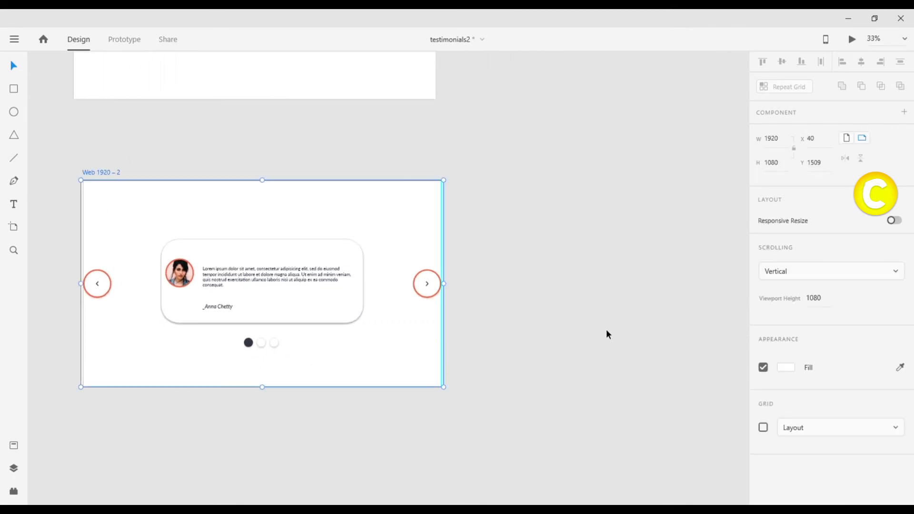
{"action": "left_click_drag", "start_coordinate": [733, 358], "coordinate": [775, 360]}
{"action": "left_click", "coordinate": [56, 171]}
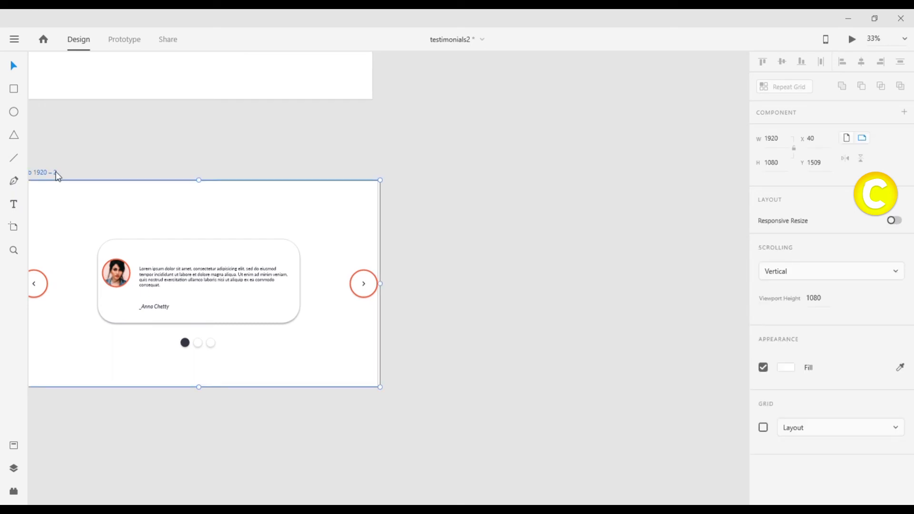
{"action": "left_click", "coordinate": [118, 174]}
{"action": "left_click", "coordinate": [48, 175]}
{"action": "left_click_drag", "start_coordinate": [47, 174], "coordinate": [441, 174]}
{"action": "left_click", "coordinate": [663, 398]}
Duplicate the Web 1920 – 3 artboard and place the copy to its right at about X 4307, Y 1509
{"action": "scroll", "coordinate": [789, 410], "scroll_direction": "right", "scroll_amount": 10}
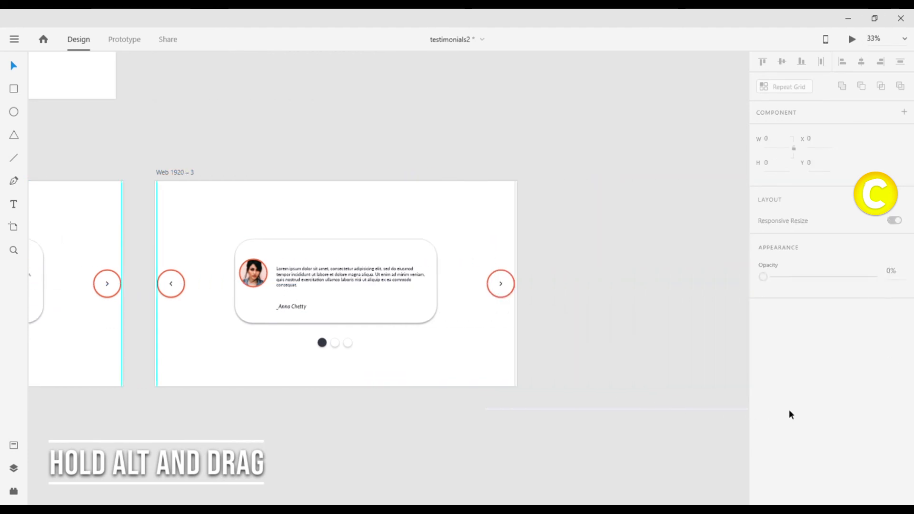
{"action": "left_click", "coordinate": [85, 172]}
{"action": "left_click_drag", "start_coordinate": [85, 172], "coordinate": [496, 173]}
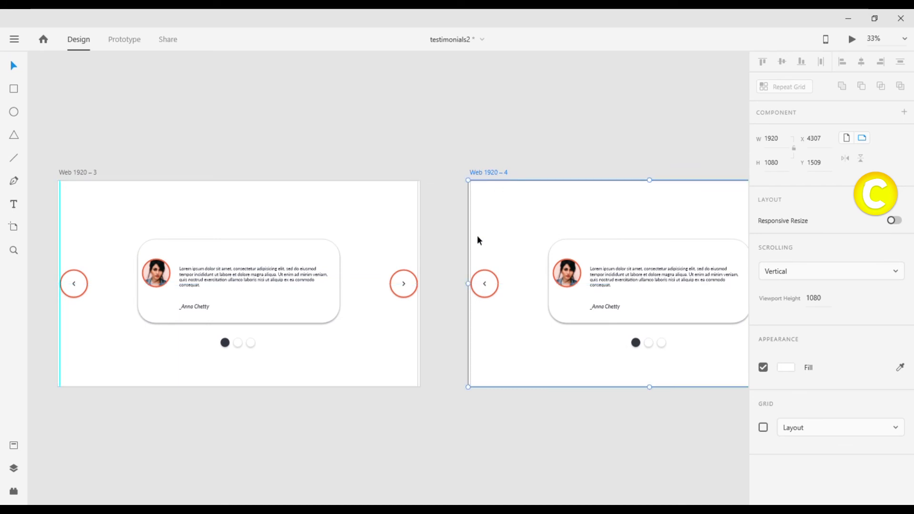
Set the fill of the second pagination circle on the Web 1920 – 3 artboard to #303740
{"action": "left_click", "coordinate": [193, 308]}
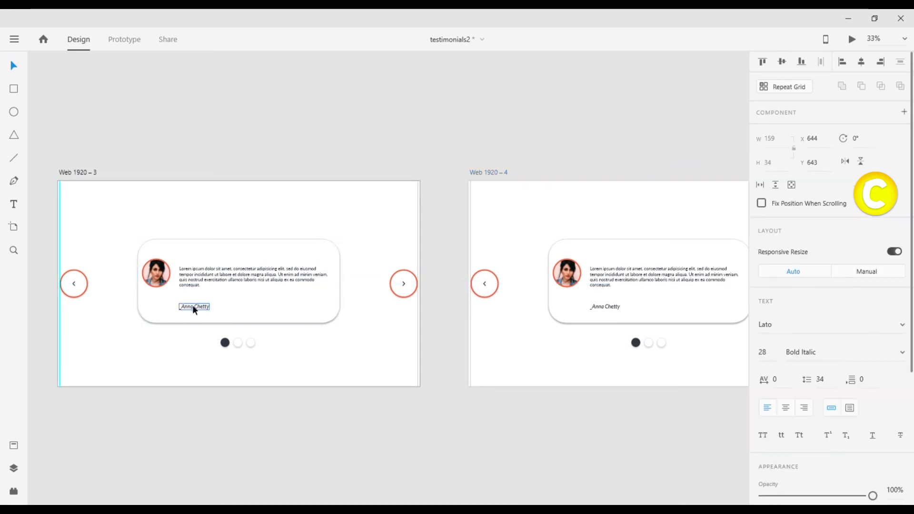
{"action": "key", "text": "ctrl+plus"}
{"action": "key", "text": "ctrl+plus"}
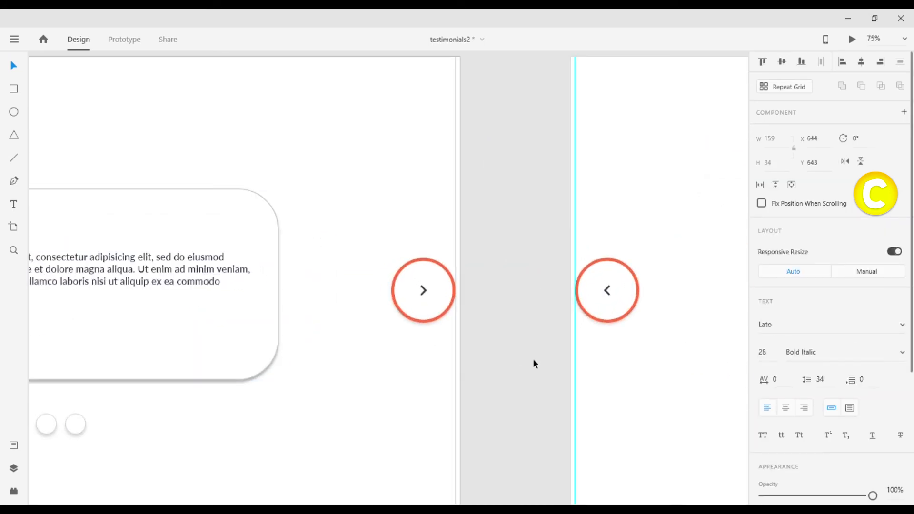
{"action": "left_click", "coordinate": [535, 354]}
{"action": "left_click_drag", "start_coordinate": [535, 353], "coordinate": [3, 379]}
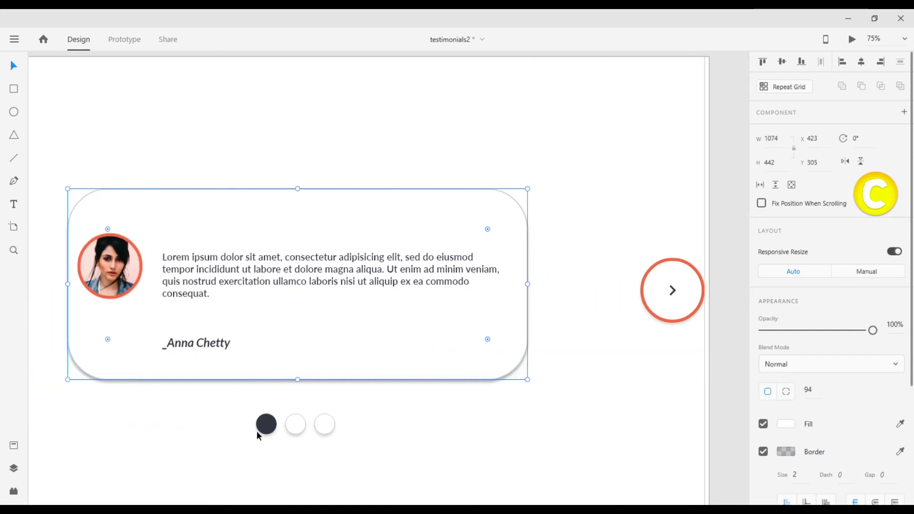
{"action": "left_click", "coordinate": [270, 430]}
{"action": "left_click", "coordinate": [295, 423]}
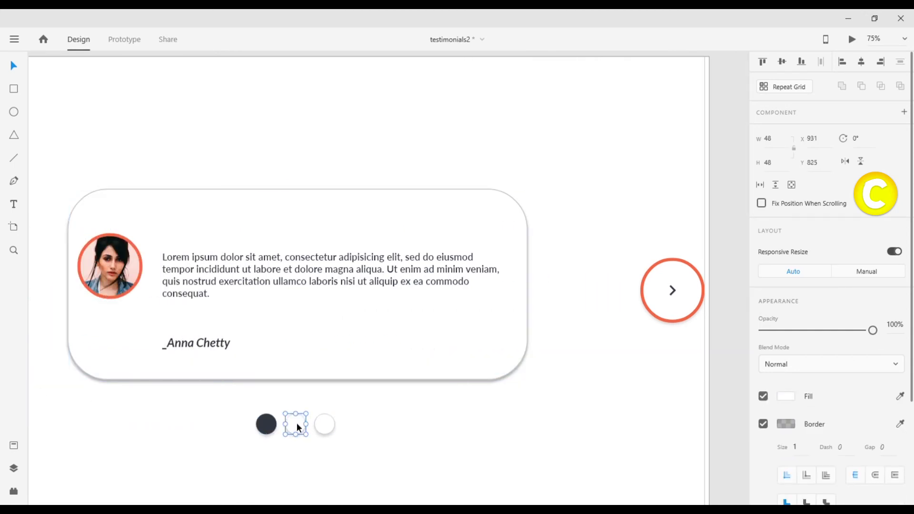
{"action": "left_click", "coordinate": [791, 402]}
{"action": "type", "text": "3"}
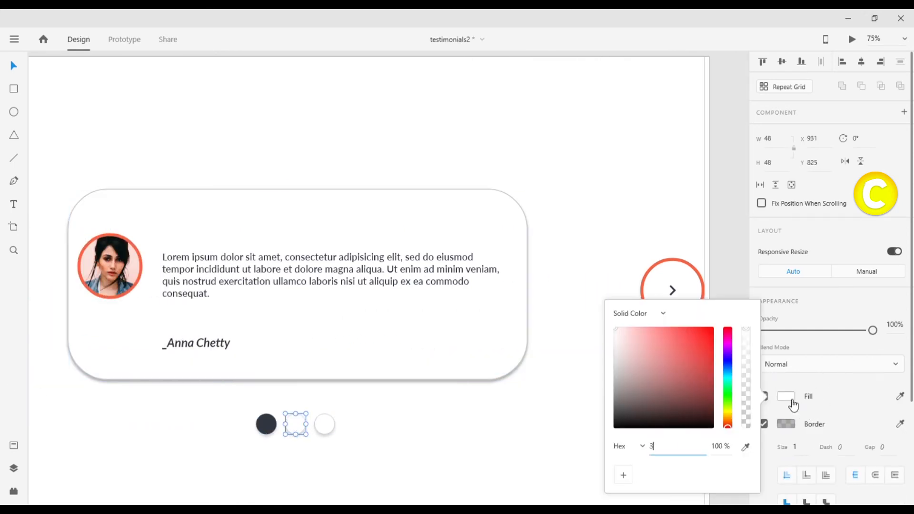
{"action": "type", "text": "03740"}
{"action": "key", "text": "Return"}
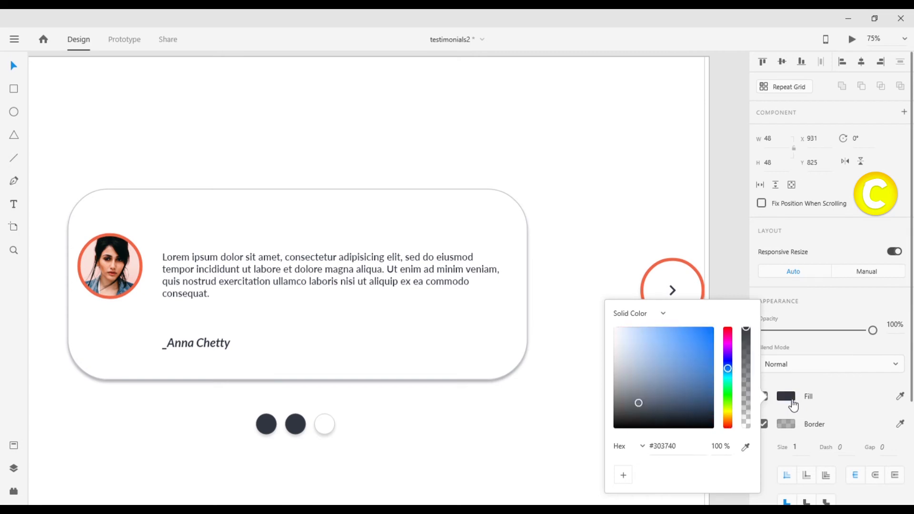
Change the fill of the first pagination circle on Web 1920 – 3 to white
{"action": "left_click", "coordinate": [272, 428]}
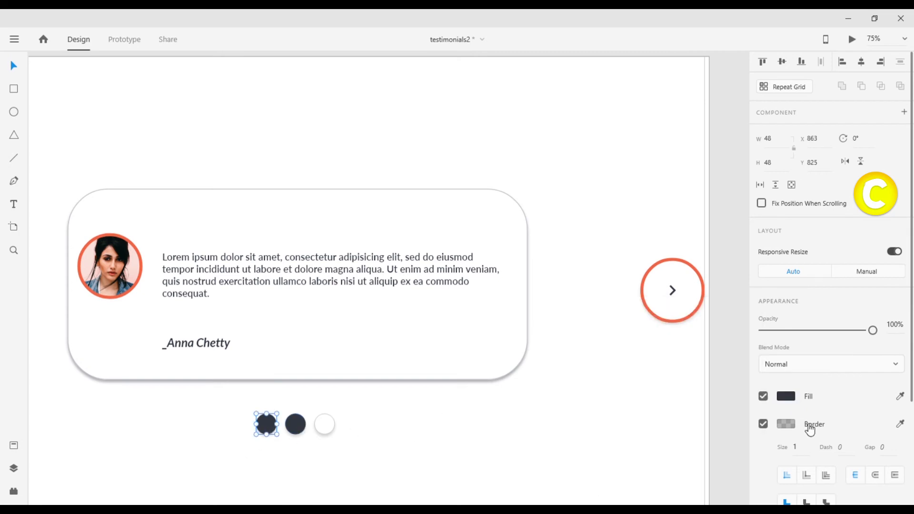
{"action": "left_click", "coordinate": [786, 397]}
{"action": "left_click_drag", "start_coordinate": [658, 389], "coordinate": [596, 295]}
{"action": "left_click", "coordinate": [358, 429]}
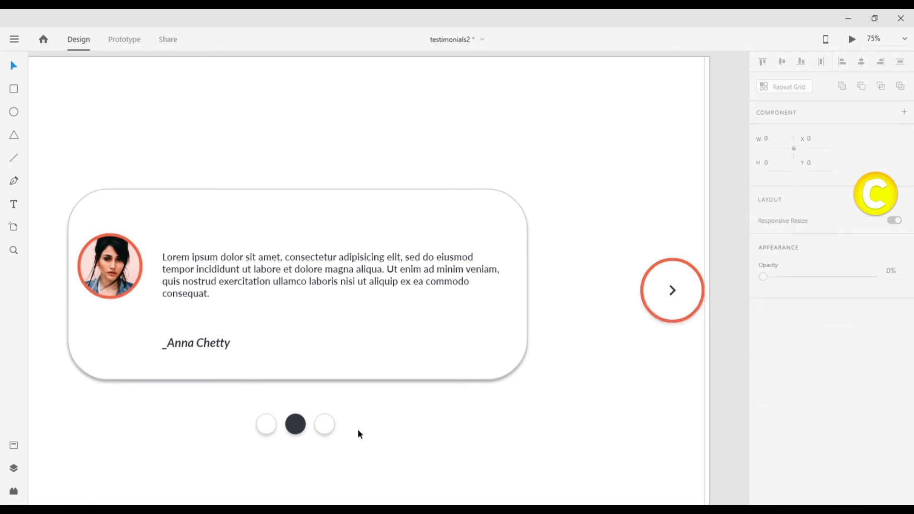
Set the fill of the third pagination circle on the Web 1920 – 4 artboard to #303740
{"action": "scroll", "coordinate": [734, 443], "scroll_direction": "right", "scroll_amount": 3}
{"action": "scroll", "coordinate": [819, 444], "scroll_direction": "right", "scroll_amount": 15}
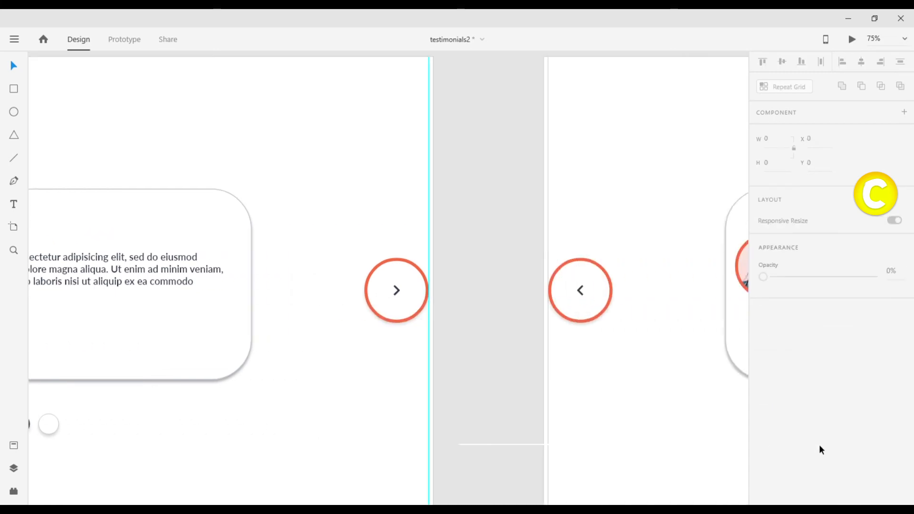
{"action": "left_click", "coordinate": [627, 424]}
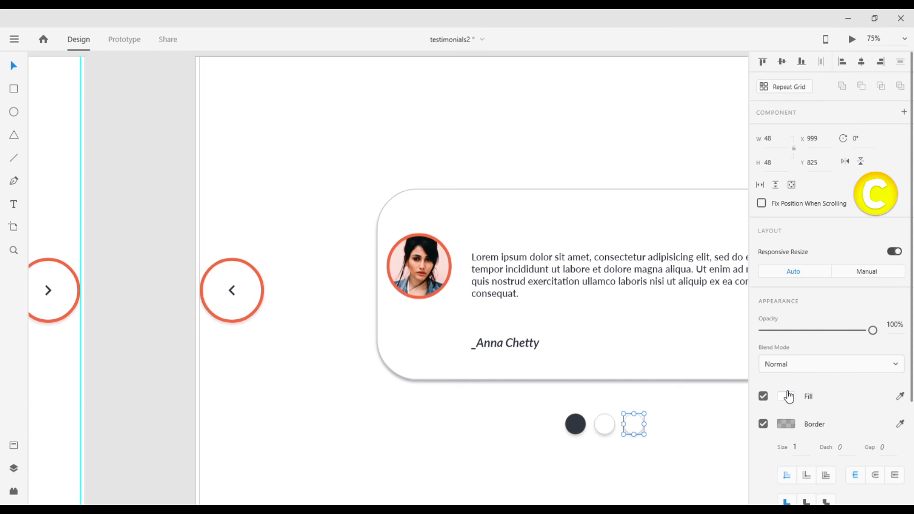
{"action": "left_click", "coordinate": [785, 397]}
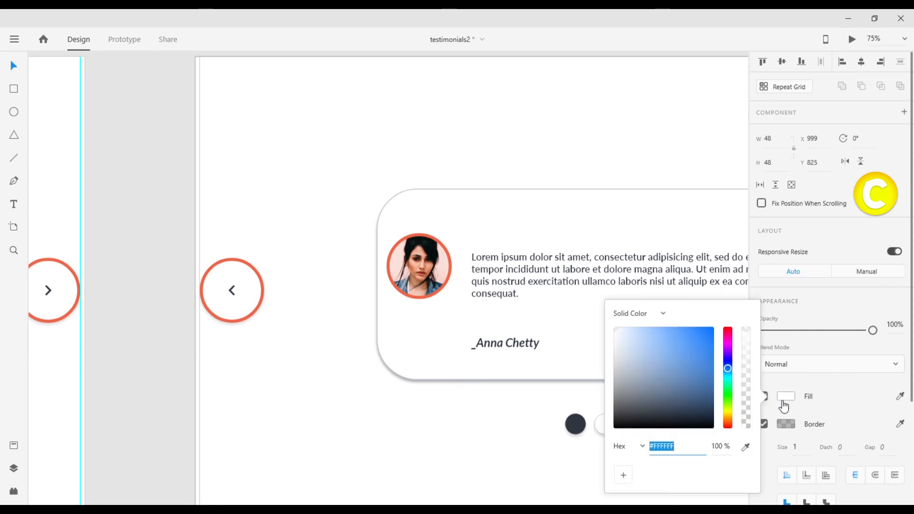
{"action": "type", "text": "303740"}
{"action": "key", "text": "Return"}
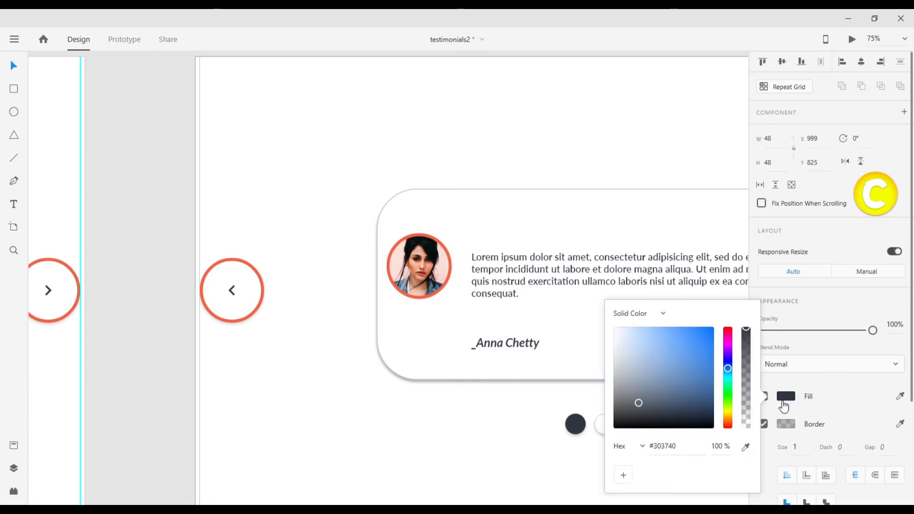
{"action": "left_click", "coordinate": [840, 394]}
Change the fill of the first pagination circle on Web 1920 – 4 to white #FFFFFF
{"action": "left_click", "coordinate": [580, 427]}
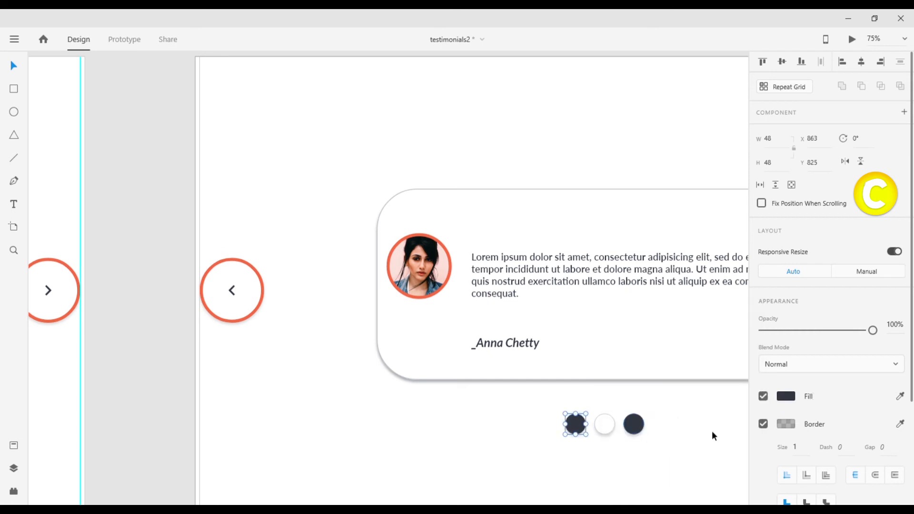
{"action": "left_click", "coordinate": [786, 397]}
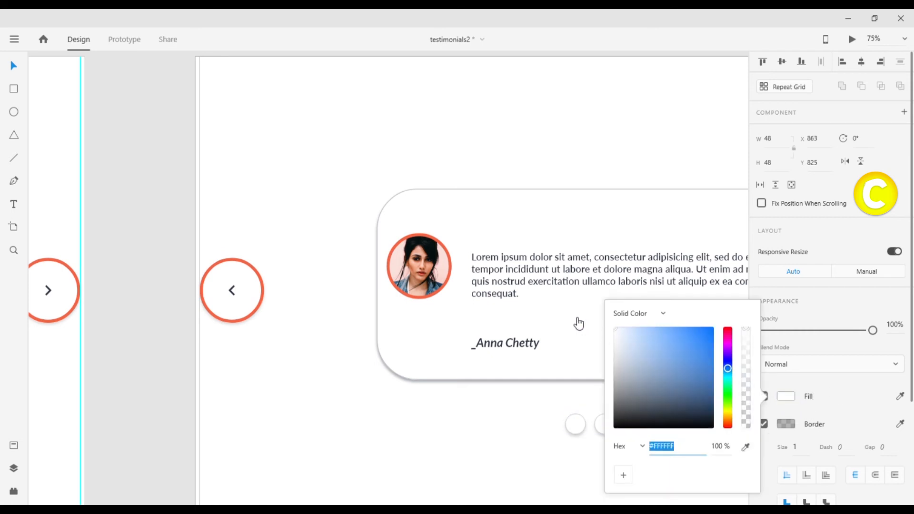
{"action": "left_click", "coordinate": [147, 408]}
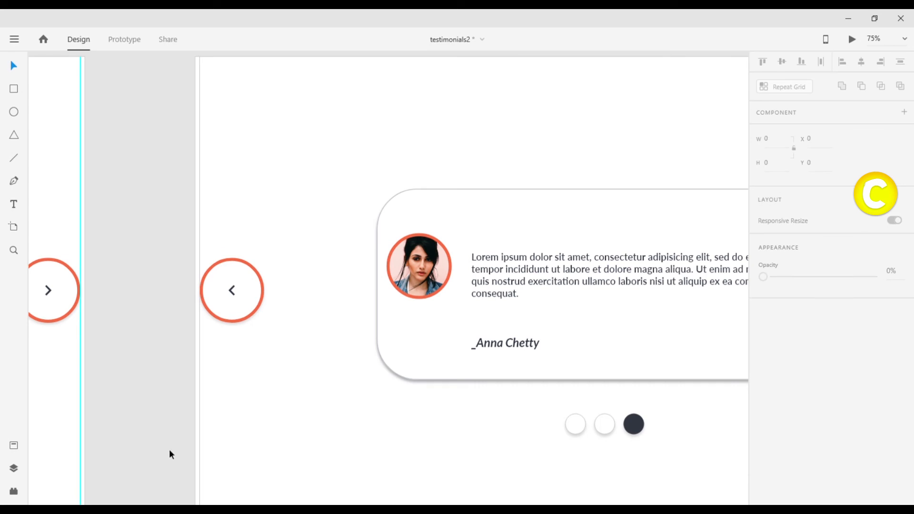
Replace the reviewer's name under the quote on Web 1920 – 4 with a different full name, keeping the leading underscore
{"action": "left_click", "coordinate": [510, 342]}
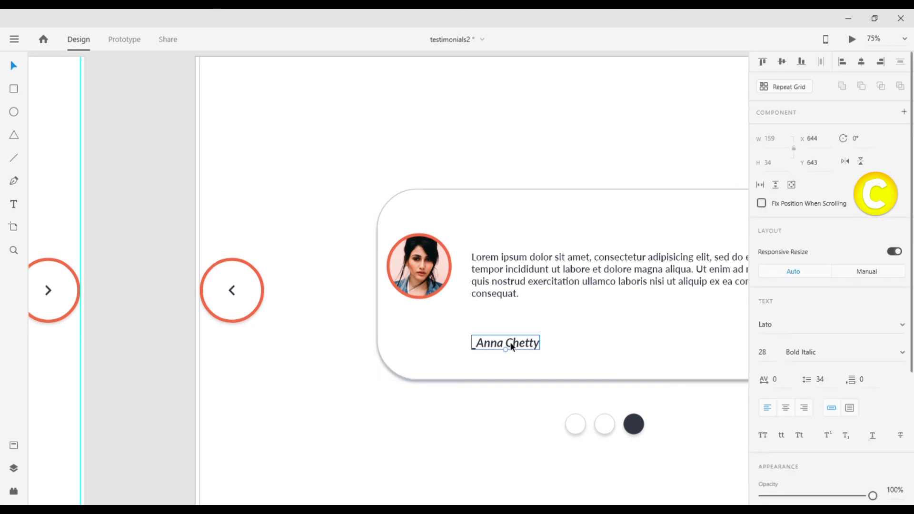
{"action": "double_click", "coordinate": [538, 346]}
{"action": "left_click", "coordinate": [542, 347]}
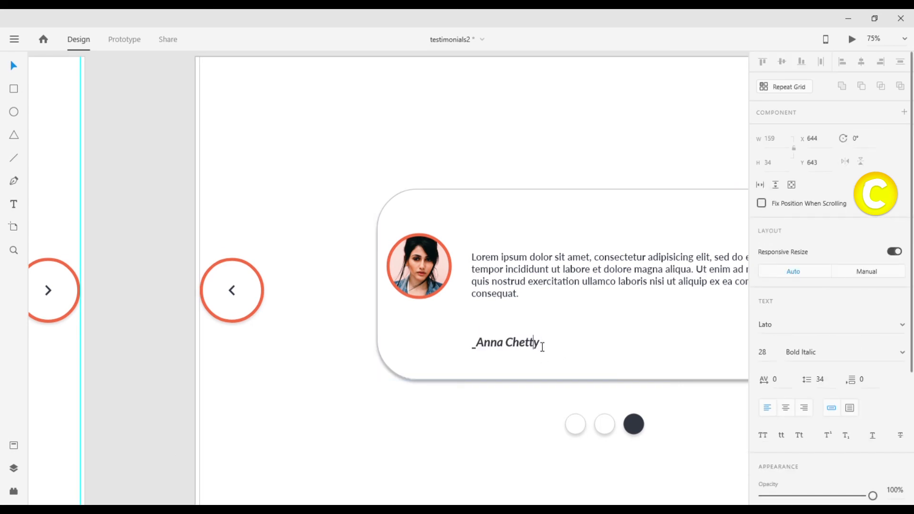
{"action": "key", "text": "BackSpace"}
{"action": "key", "text": "BackSpace"}
{"action": "key", "text": "BackSpace"}
{"action": "key", "text": "BackSpace"}
{"action": "key", "text": "BackSpace"}
{"action": "key", "text": "BackSpace"}
{"action": "key", "text": "BackSpace"}
{"action": "key", "text": "BackSpace"}
{"action": "key", "text": "BackSpace"}
{"action": "type", "text": "Stacy White"}
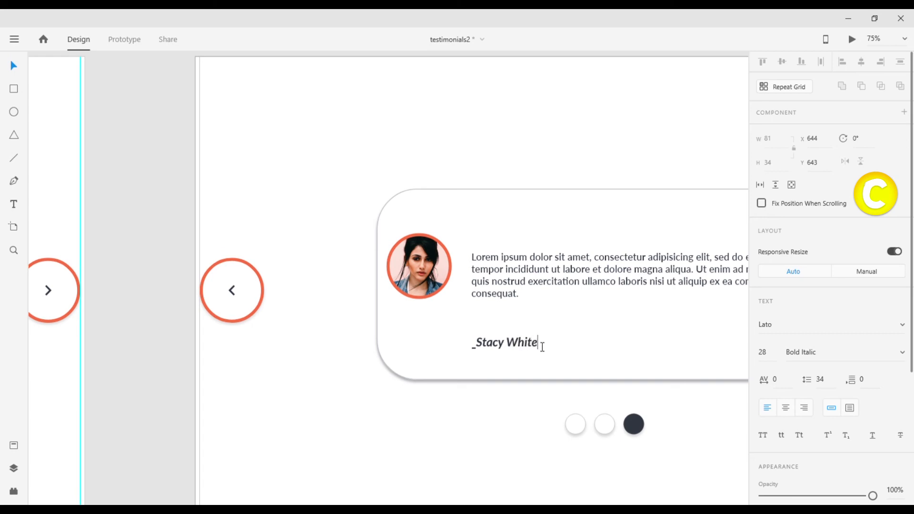
{"action": "left_click", "coordinate": [166, 431]}
Replace the reviewer's name under the quote on Web 1920 – 3 with another full name after the underscore
{"action": "left_click_drag", "start_coordinate": [127, 453], "coordinate": [2, 447]}
{"action": "double_click", "coordinate": [254, 348]}
{"action": "key", "text": "Right"}
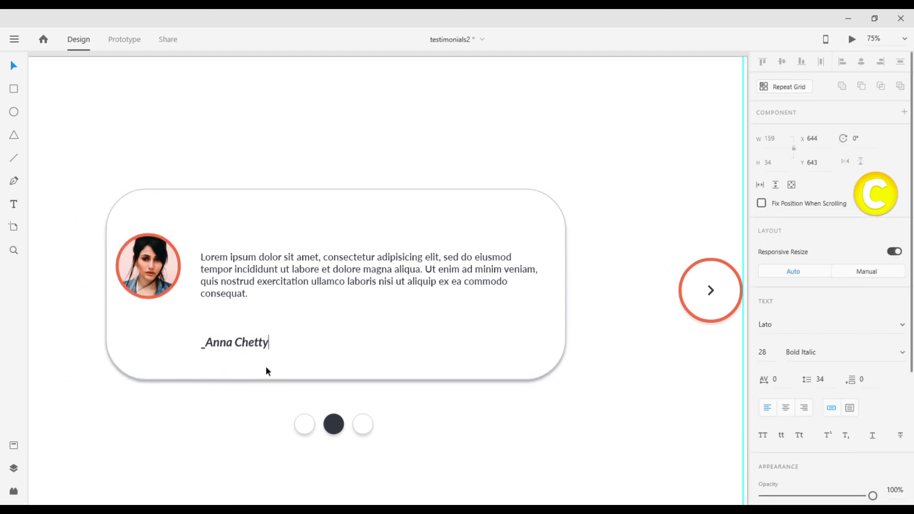
{"action": "key", "text": "BackSpace"}
{"action": "key", "text": "BackSpace"}
{"action": "key", "text": "BackSpace"}
{"action": "key", "text": "BackSpace"}
{"action": "key", "text": "BackSpace"}
{"action": "key", "text": "BackSpace"}
{"action": "key", "text": "BackSpace"}
{"action": "key", "text": "BackSpace"}
{"action": "key", "text": "BackSpace"}
{"action": "key", "text": "BackSpace"}
{"action": "type", "text": "mand"}
{"action": "type", "text": "a"}
{"action": "type", "text": " B"}
{"action": "key", "text": "BackSpace"}
{"action": "key", "text": "BackSpace"}
{"action": "type", "text": "Smith"}
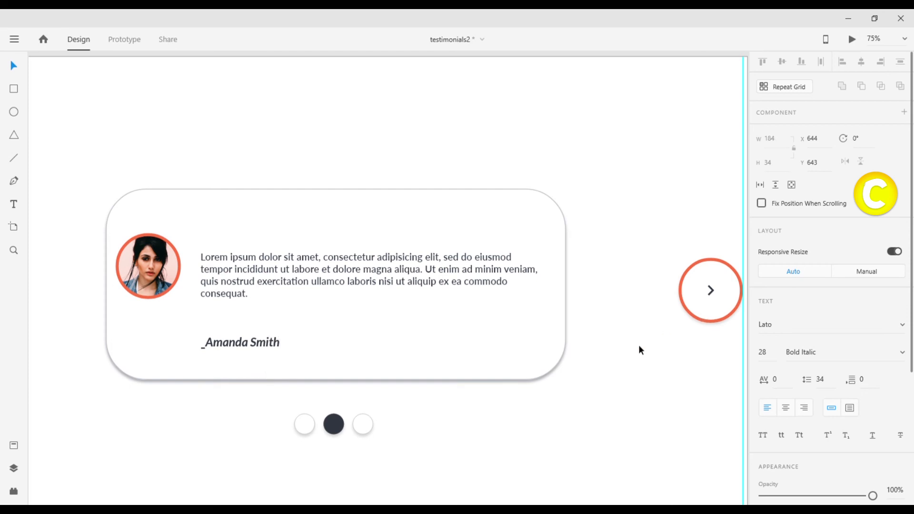
{"action": "key", "text": "Escape"}
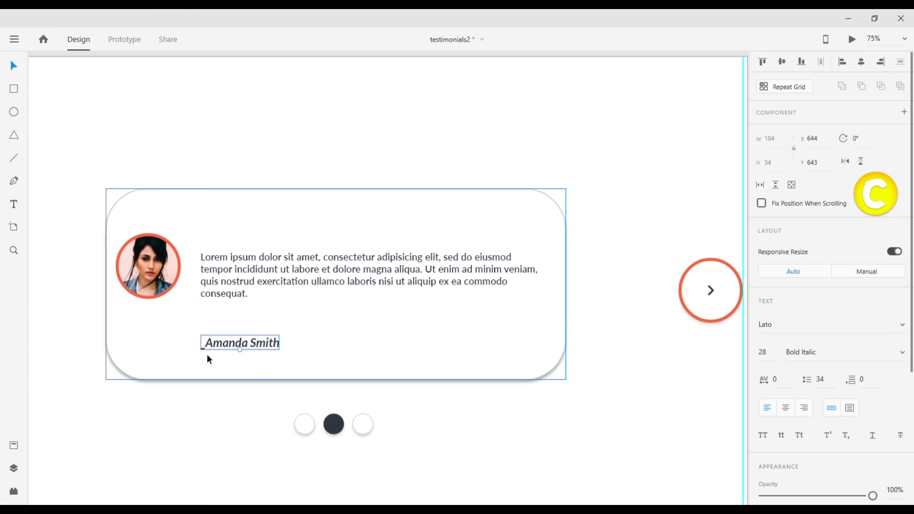
Fill the avatar circle on the Web 1920 – 3 card with a different portrait photo
{"action": "key", "text": "ctrl+minus"}
{"action": "key", "text": "ctrl+minus"}
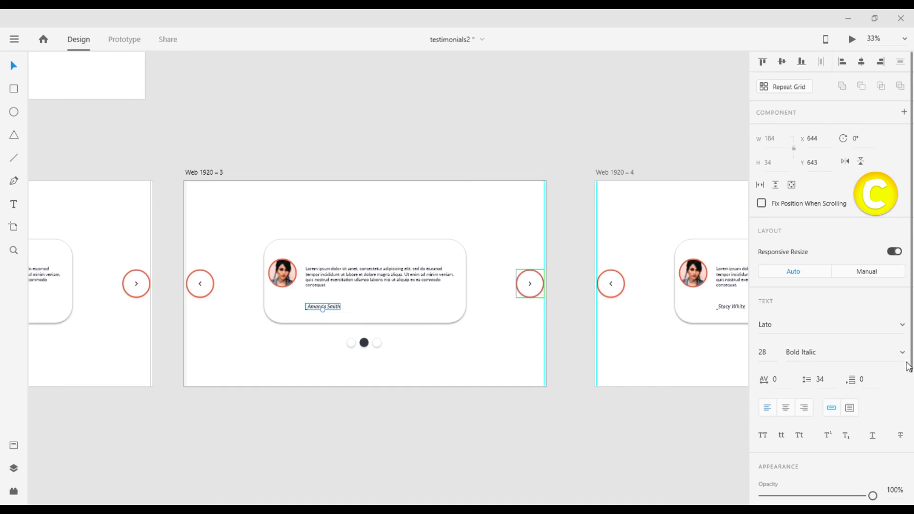
{"action": "left_click_drag", "start_coordinate": [262, 270], "coordinate": [284, 278]}
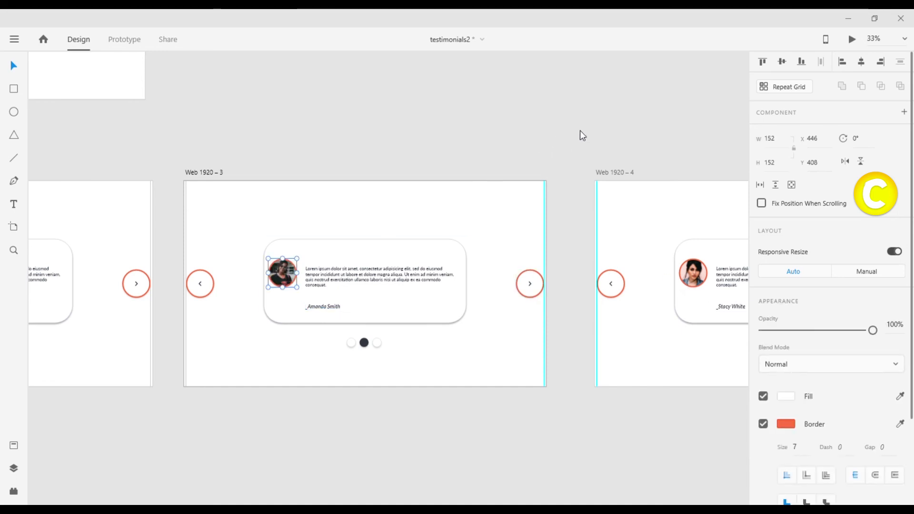
{"action": "left_click", "coordinate": [527, 137]}
Fill the avatar circle on the Web 1920 – 4 card with a new portrait photo
{"action": "scroll", "coordinate": [726, 403], "scroll_direction": "right", "scroll_amount": 5}
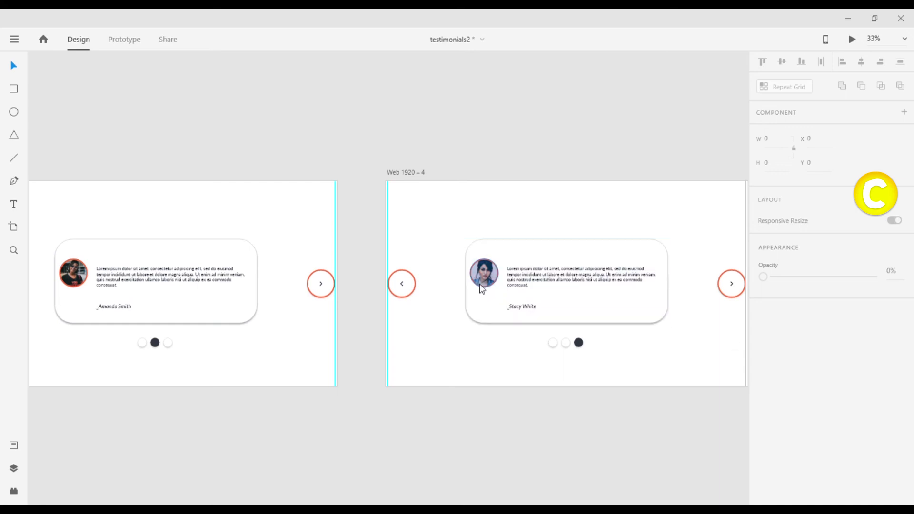
{"action": "left_click_drag", "start_coordinate": [484, 275], "coordinate": [484, 275]}
{"action": "left_click", "coordinate": [490, 386]}
Switch to prototyping mode and mark the Web 1920 – 2 artboard as the starting screen of the flow
{"action": "key", "text": "ctrl+minus"}
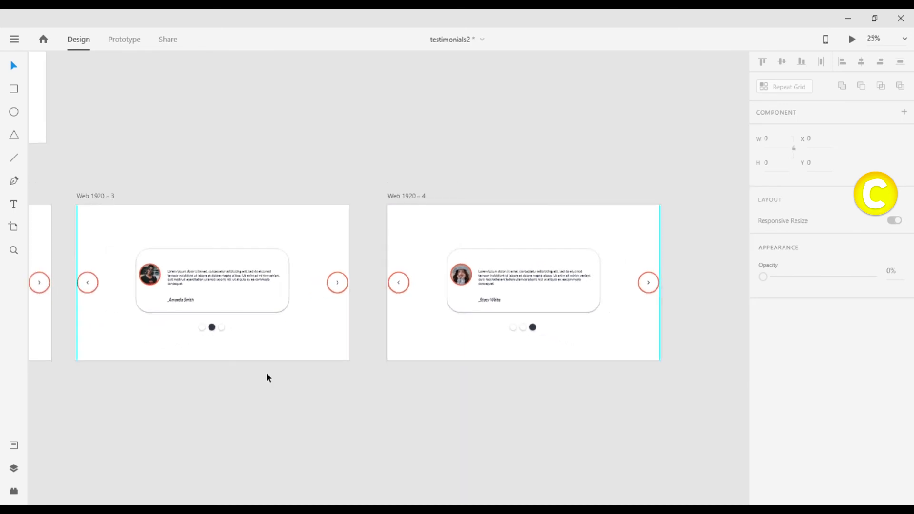
{"action": "scroll", "coordinate": [33, 422], "scroll_direction": "left", "scroll_amount": 5}
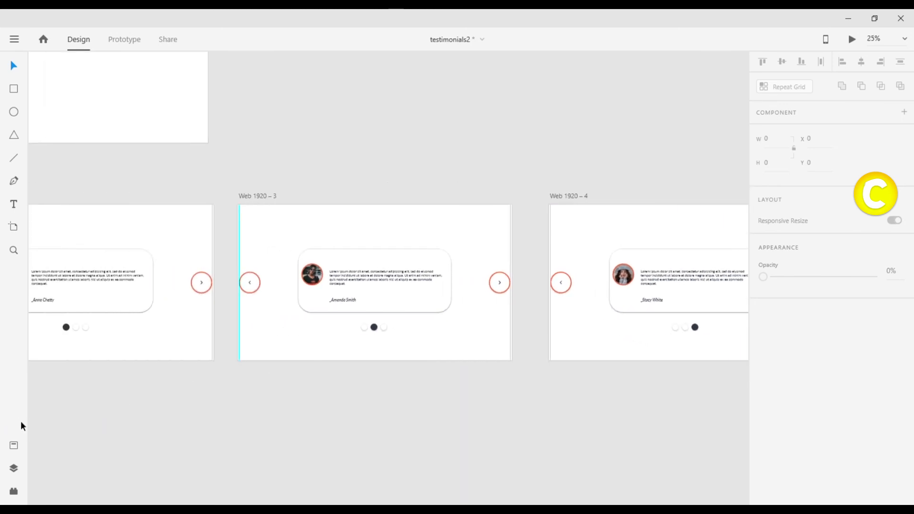
{"action": "scroll", "coordinate": [11, 416], "scroll_direction": "left", "scroll_amount": 1}
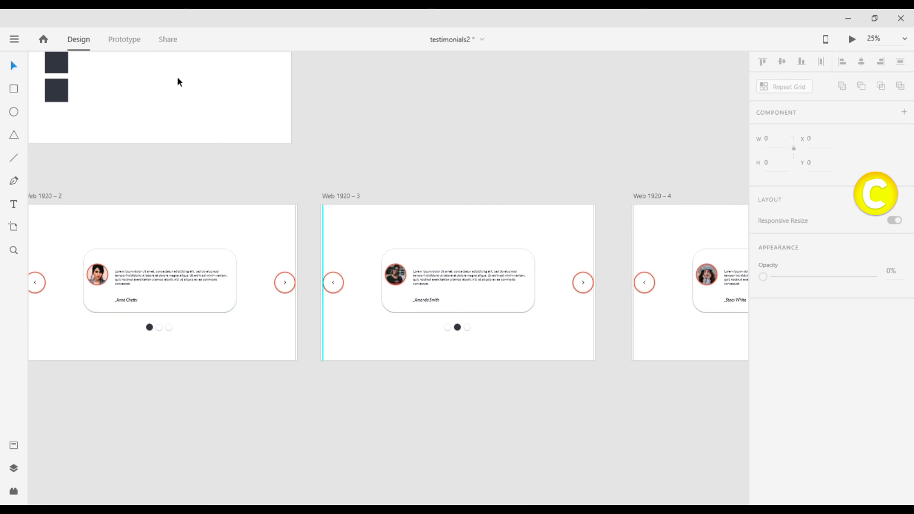
{"action": "left_click", "coordinate": [123, 40]}
{"action": "scroll", "coordinate": [9, 389], "scroll_direction": "left", "scroll_amount": 1}
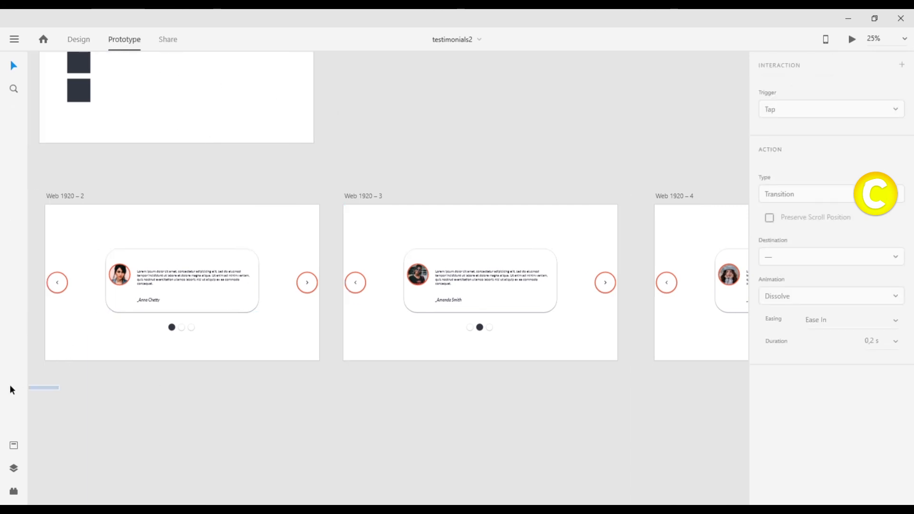
{"action": "left_click", "coordinate": [87, 195]}
{"action": "left_click", "coordinate": [71, 208]}
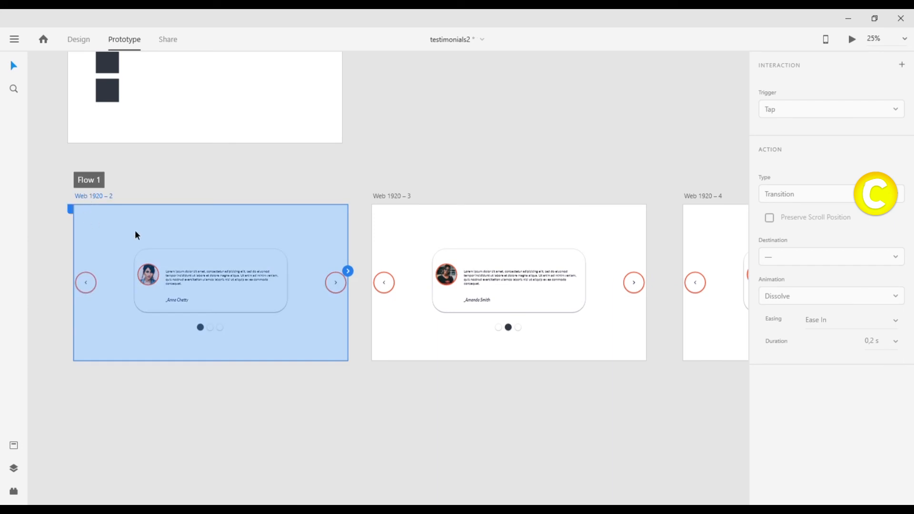
{"action": "left_click", "coordinate": [743, 399]}
Link the previous arrow button on Web 1920 – 2 to the Web 1920 – 4 artboard on tap, with the Auto-Animate action type
{"action": "scroll", "coordinate": [744, 399], "scroll_direction": "right", "scroll_amount": 1}
{"action": "left_click", "coordinate": [46, 286]}
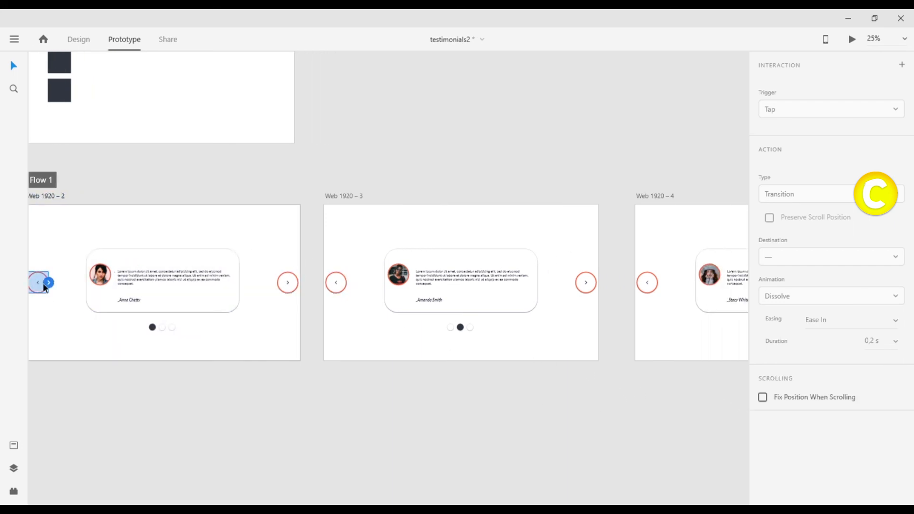
{"action": "left_click_drag", "start_coordinate": [49, 282], "coordinate": [656, 222]}
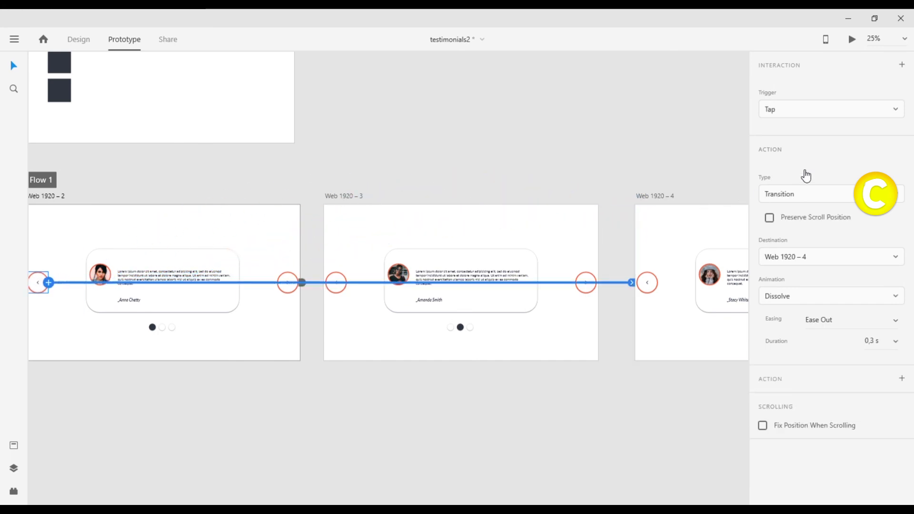
{"action": "left_click", "coordinate": [828, 195]}
{"action": "left_click", "coordinate": [817, 219]}
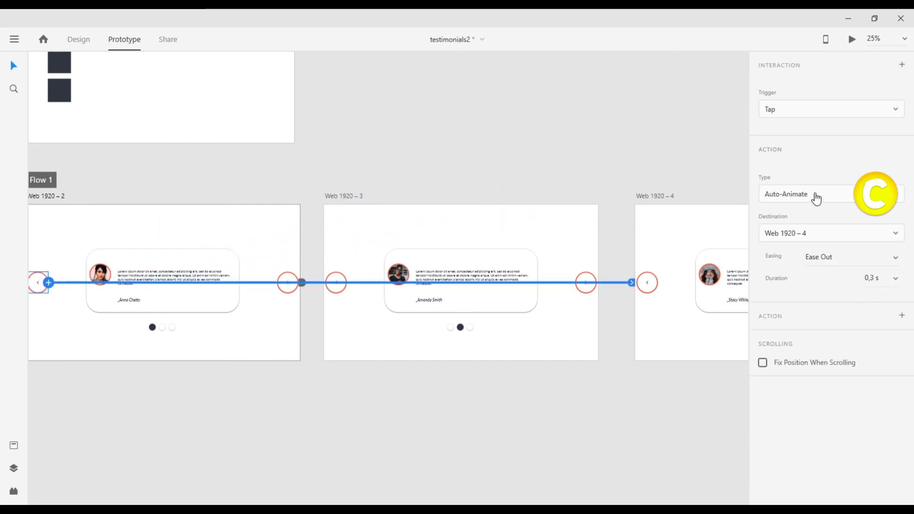
{"action": "left_click", "coordinate": [300, 369]}
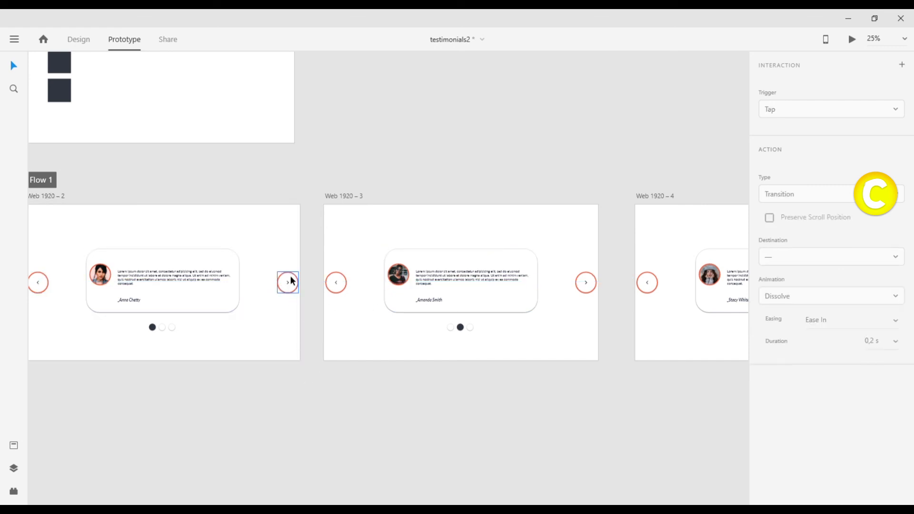
{"action": "left_click", "coordinate": [293, 281]}
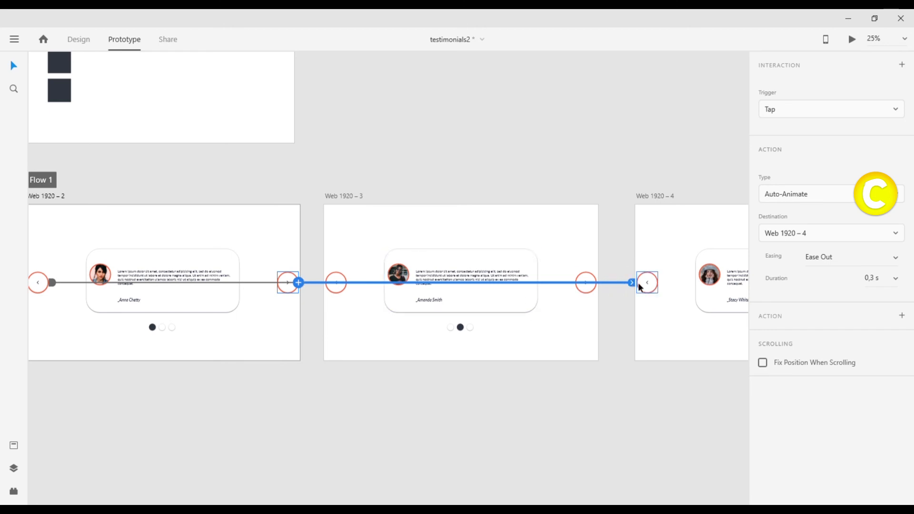
{"action": "left_click", "coordinate": [291, 281]}
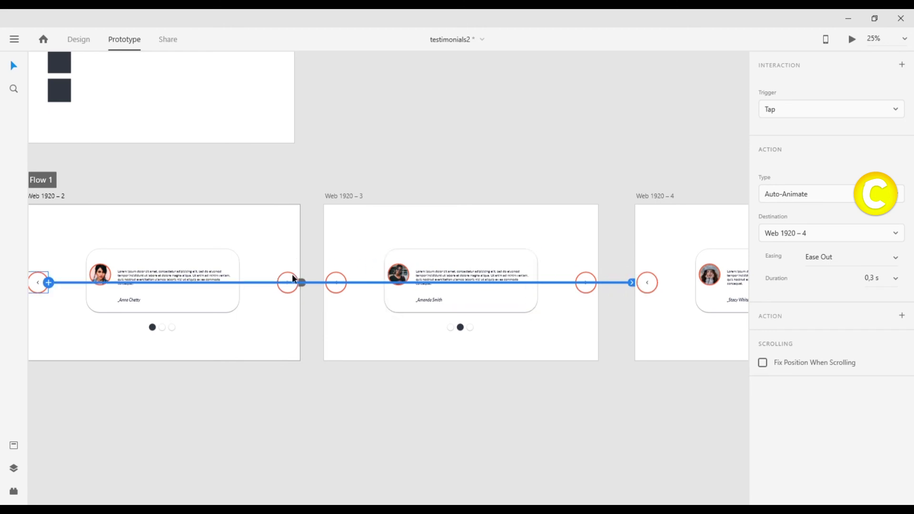
{"action": "left_click", "coordinate": [289, 281]}
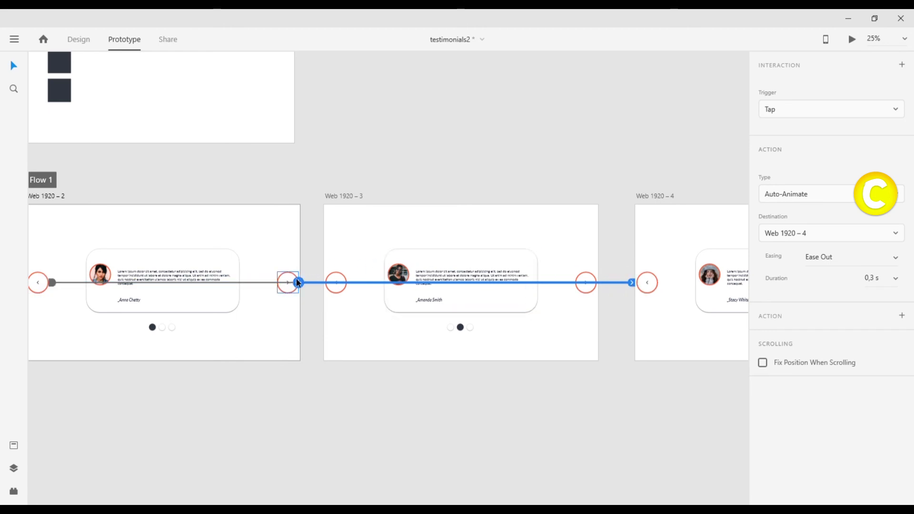
{"action": "key", "text": "Delete"}
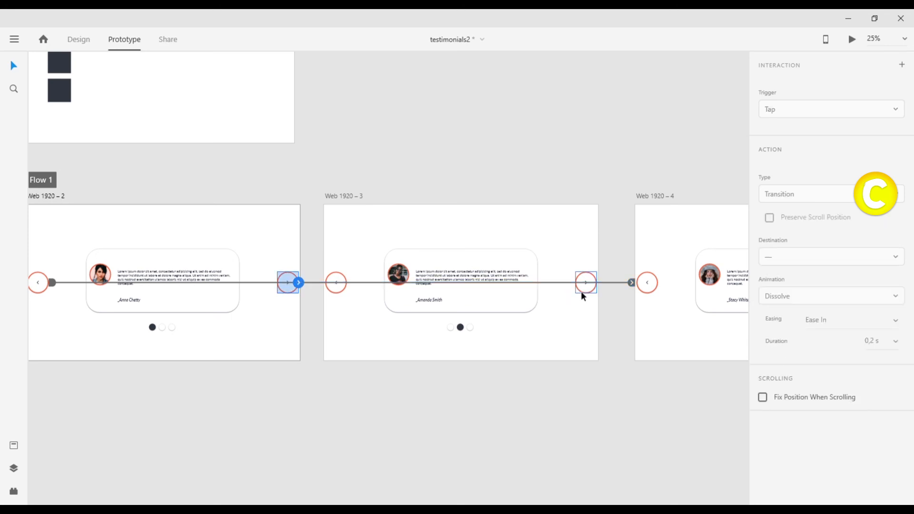
Link the next arrow on Web 1920 – 2 to Web 1920 – 3, and Web 1920 – 3's previous arrow back to Web 1920 – 2, with Auto-Animate
{"action": "left_click_drag", "start_coordinate": [299, 282], "coordinate": [386, 265]}
{"action": "left_click", "coordinate": [594, 293]}
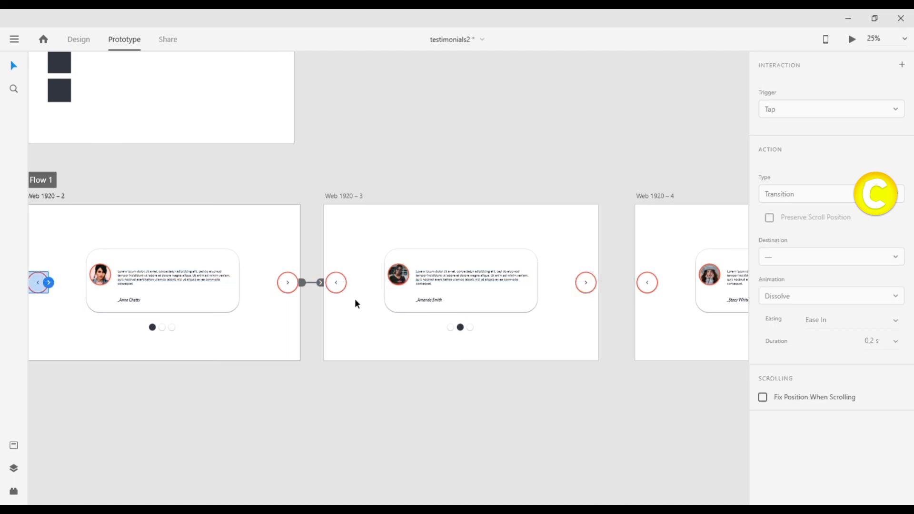
{"action": "left_click", "coordinate": [339, 288]}
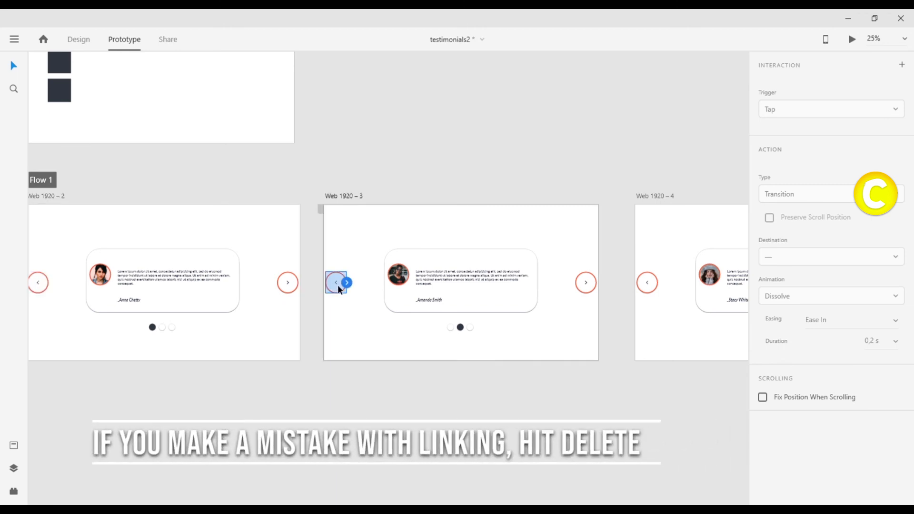
{"action": "left_click_drag", "start_coordinate": [346, 282], "coordinate": [288, 258]}
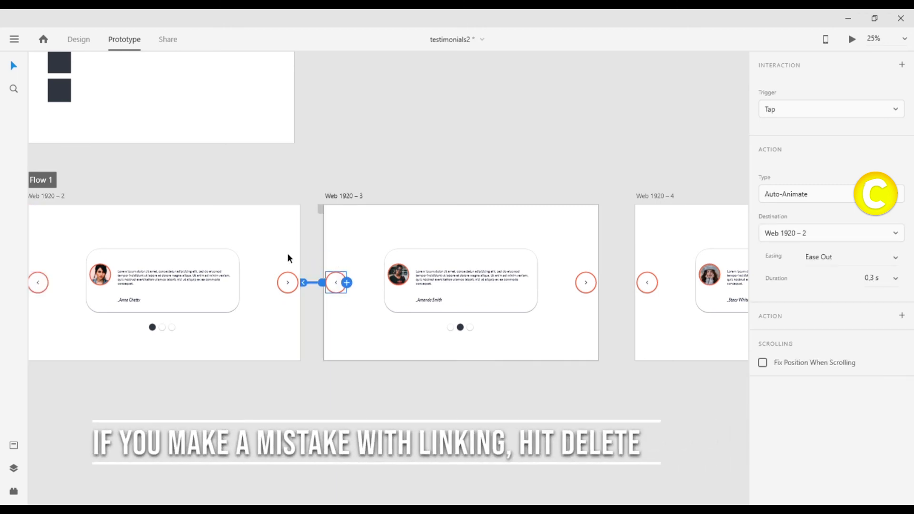
Link the next arrow on Web 1920 – 3 to Web 1920 – 4, and Web 1920 – 4's previous arrow back to Web 1920 – 3
{"action": "left_click", "coordinate": [592, 286]}
{"action": "left_click_drag", "start_coordinate": [601, 285], "coordinate": [590, 267]}
{"action": "left_click", "coordinate": [647, 283]}
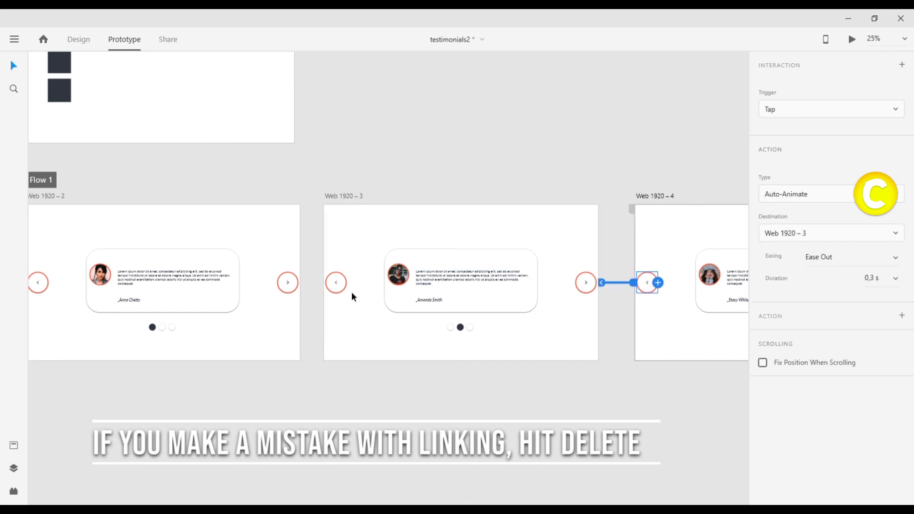
Link the previous arrow on Web 1920 – 2 to Web 1920 – 4, and the next arrow on Web 1920 – 4 to Web 1920 – 2
{"action": "left_click", "coordinate": [37, 283]}
{"action": "left_click_drag", "start_coordinate": [49, 282], "coordinate": [687, 222]}
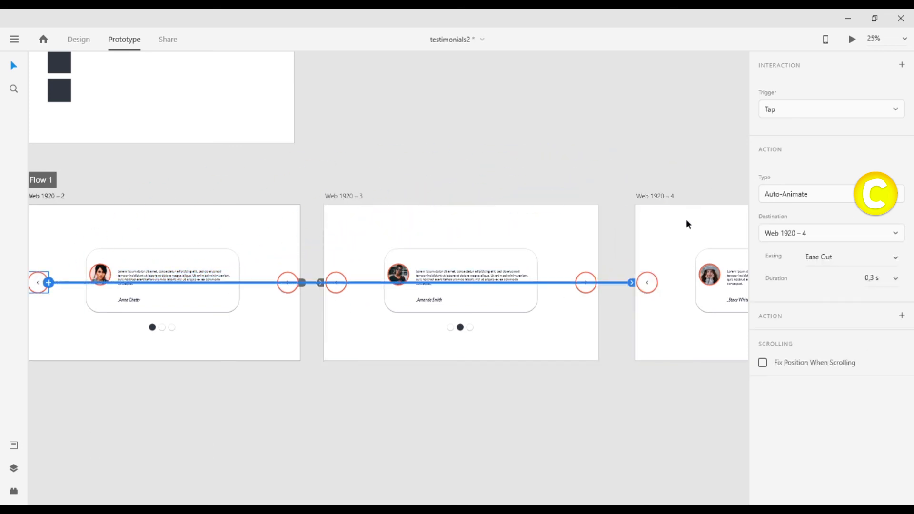
{"action": "left_click", "coordinate": [739, 387]}
{"action": "scroll", "coordinate": [739, 388], "scroll_direction": "right", "scroll_amount": 2}
{"action": "scroll", "coordinate": [742, 394], "scroll_direction": "right", "scroll_amount": 2}
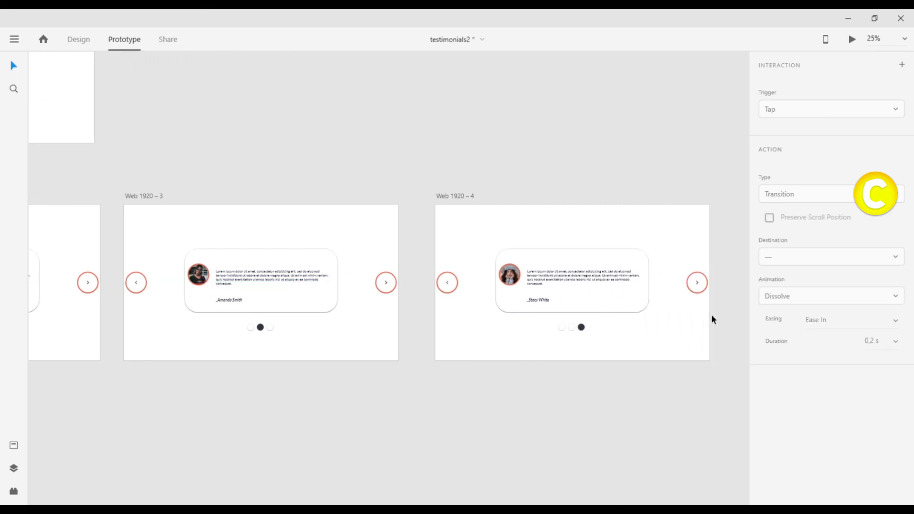
{"action": "left_click", "coordinate": [692, 288]}
{"action": "left_click_drag", "start_coordinate": [707, 283], "coordinate": [191, 223]}
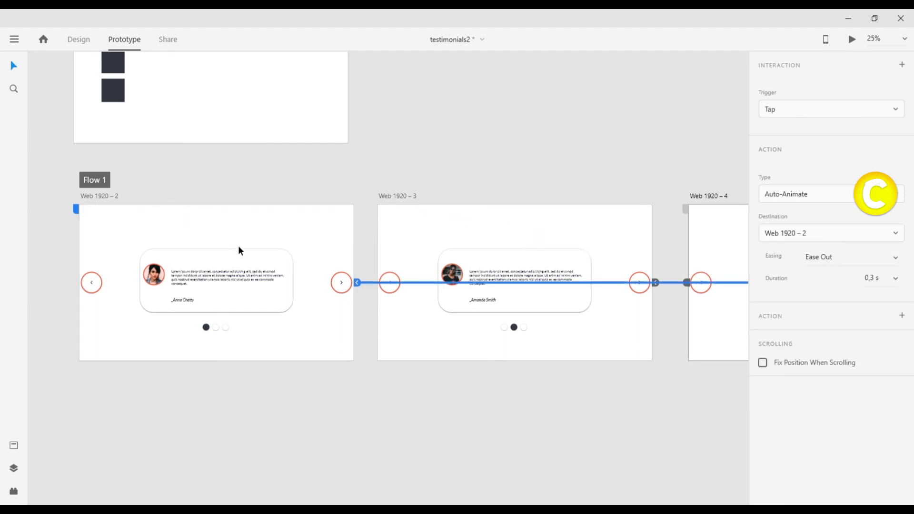
Check the link destinations of the arrow buttons across the testimonial artboards
{"action": "left_click", "coordinate": [93, 284]}
{"action": "left_click", "coordinate": [338, 289], "text": "shift"}
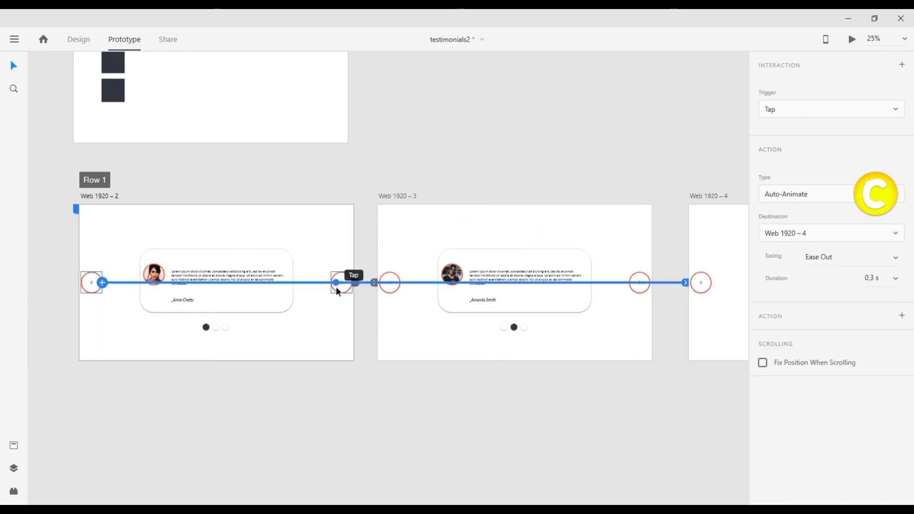
{"action": "left_click", "coordinate": [393, 294]}
{"action": "left_click", "coordinate": [633, 290]}
{"action": "left_click", "coordinate": [699, 286]}
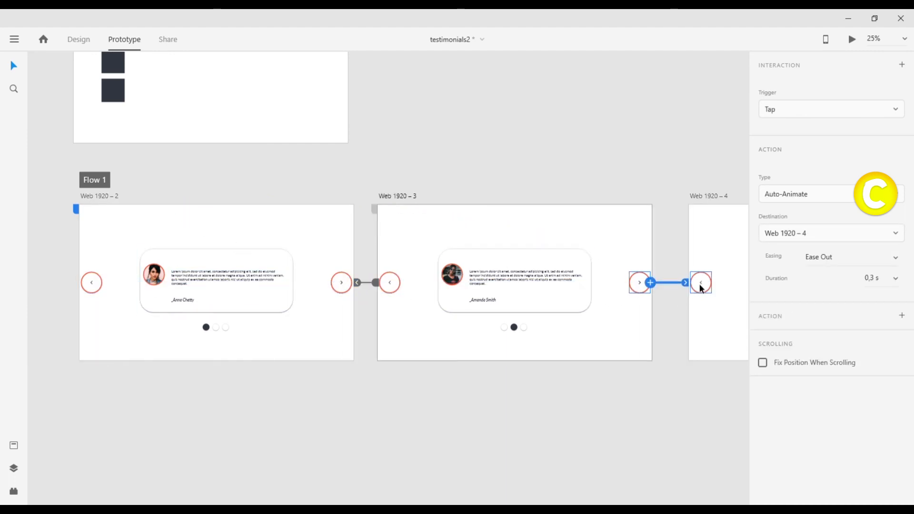
Link the second pagination dot on Web 1920 – 2 to Web 1920 – 3 and its third dot to Web 1920 – 4
{"action": "left_click", "coordinate": [219, 330]}
{"action": "left_click_drag", "start_coordinate": [219, 327], "coordinate": [442, 343]}
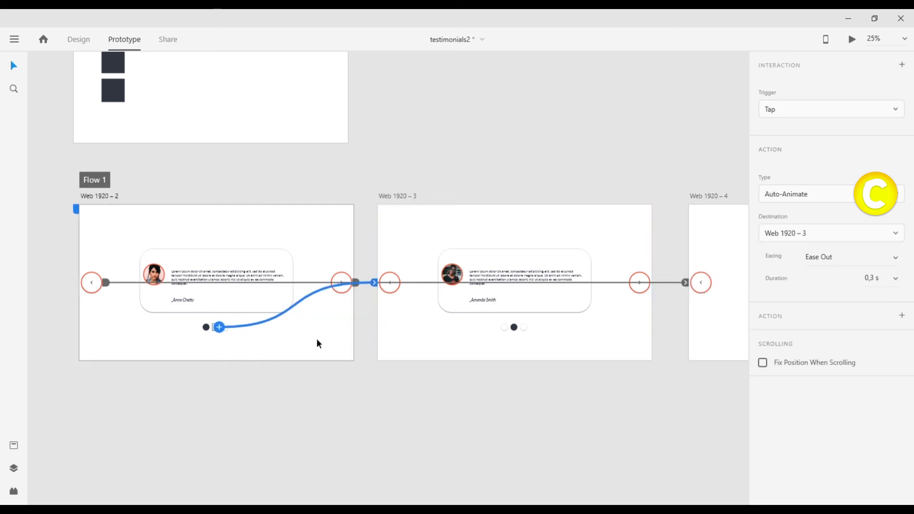
{"action": "left_click", "coordinate": [321, 433]}
{"action": "left_click", "coordinate": [227, 328]}
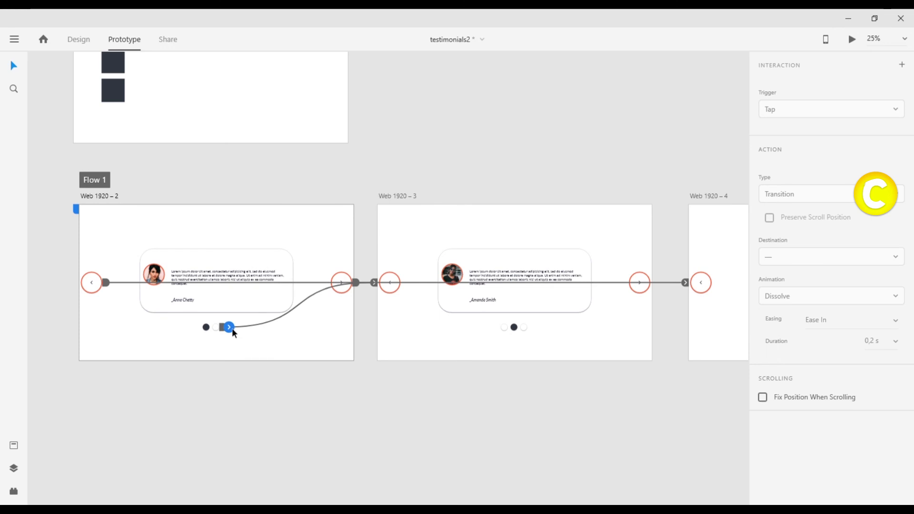
{"action": "left_click_drag", "start_coordinate": [229, 327], "coordinate": [722, 223]}
{"action": "left_click", "coordinate": [567, 423]}
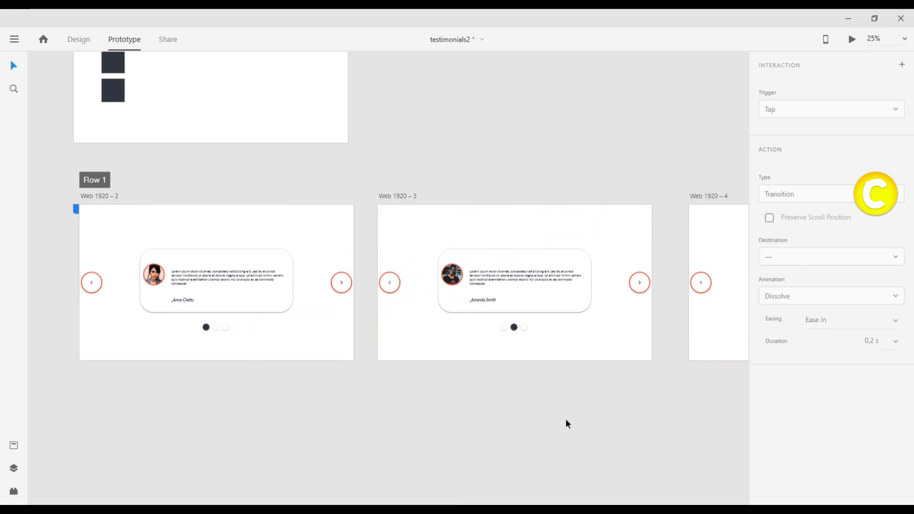
Link the first pagination dot on Web 1920 – 3 to Web 1920 – 2 and its third dot to Web 1920 – 4
{"action": "left_click", "coordinate": [508, 328]}
{"action": "left_click_drag", "start_coordinate": [508, 328], "coordinate": [214, 285]}
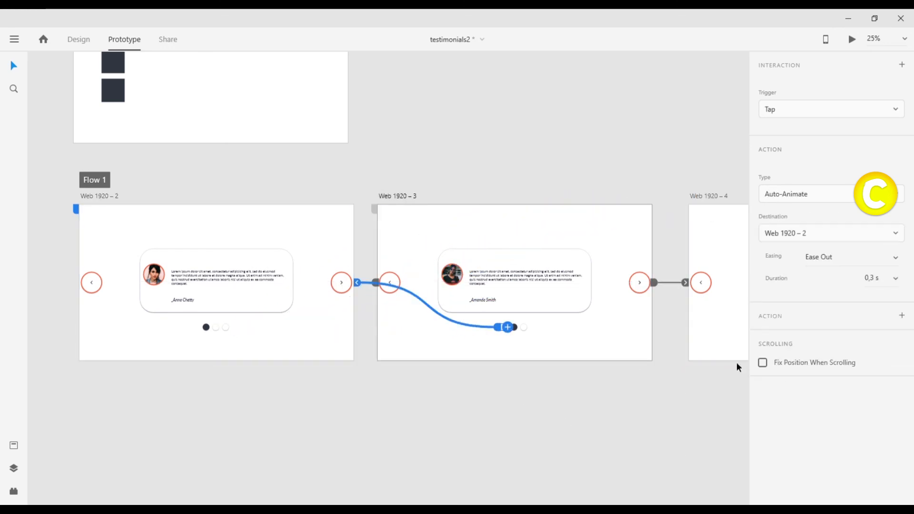
{"action": "left_click", "coordinate": [525, 328]}
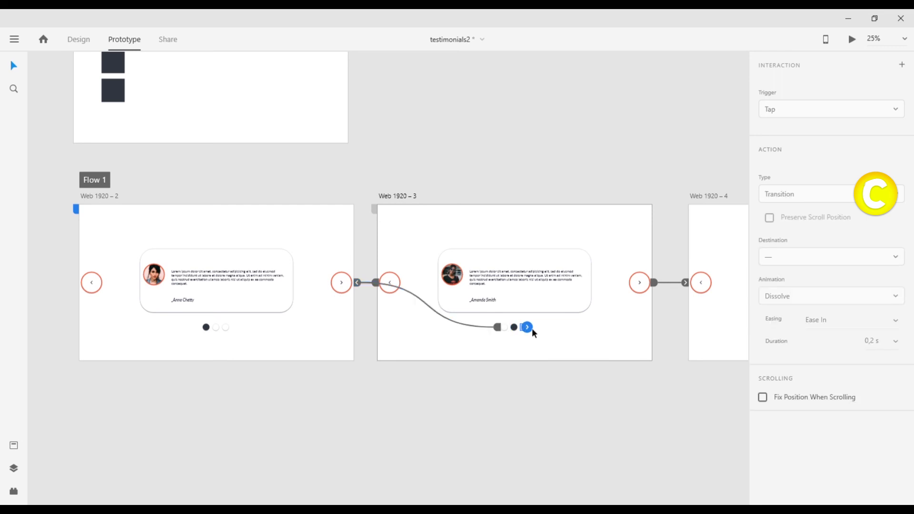
{"action": "left_click_drag", "start_coordinate": [529, 328], "coordinate": [712, 330]}
Link the first pagination dot on Web 1920 – 4 to Web 1920 – 2 and its second dot to Web 1920 – 3
{"action": "left_click_drag", "start_coordinate": [731, 429], "coordinate": [796, 431]}
{"action": "left_click", "coordinate": [693, 327]}
{"action": "left_click_drag", "start_coordinate": [694, 327], "coordinate": [310, 282]}
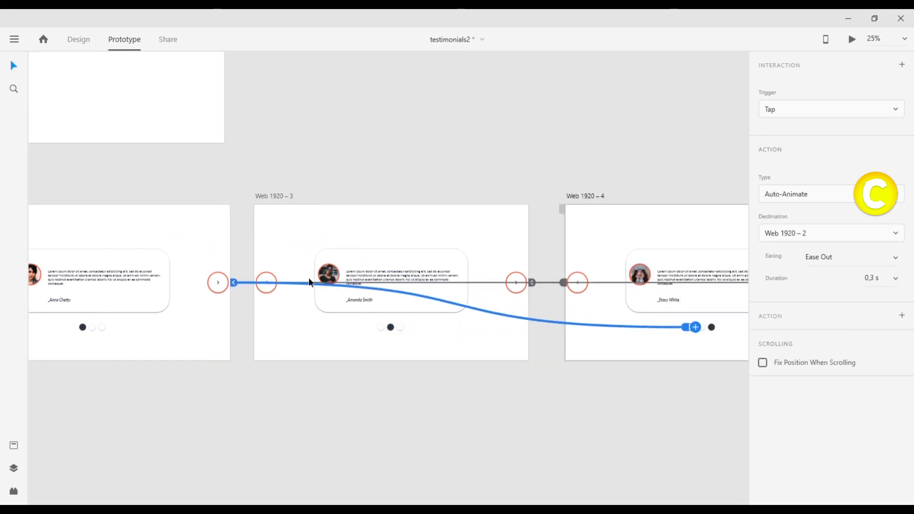
{"action": "left_click", "coordinate": [704, 388]}
{"action": "left_click", "coordinate": [702, 327]}
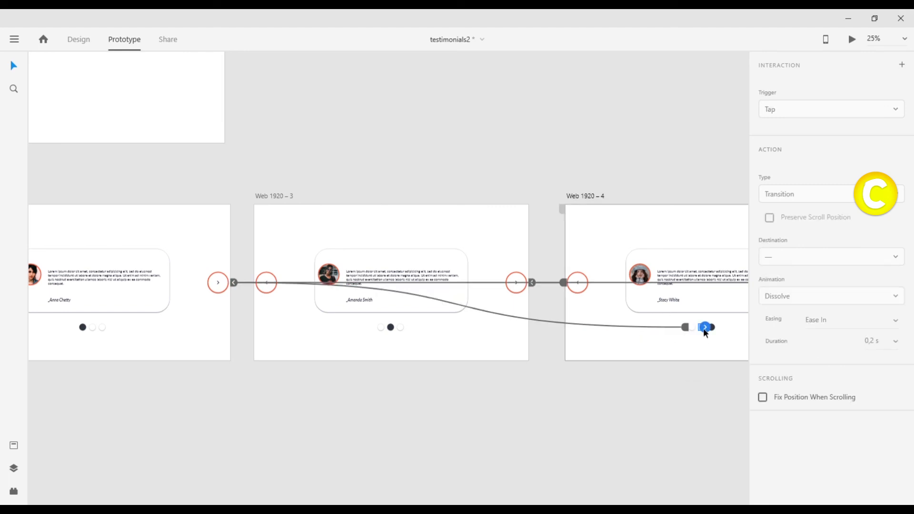
{"action": "left_click_drag", "start_coordinate": [704, 327], "coordinate": [510, 299]}
{"action": "left_click", "coordinate": [625, 384]}
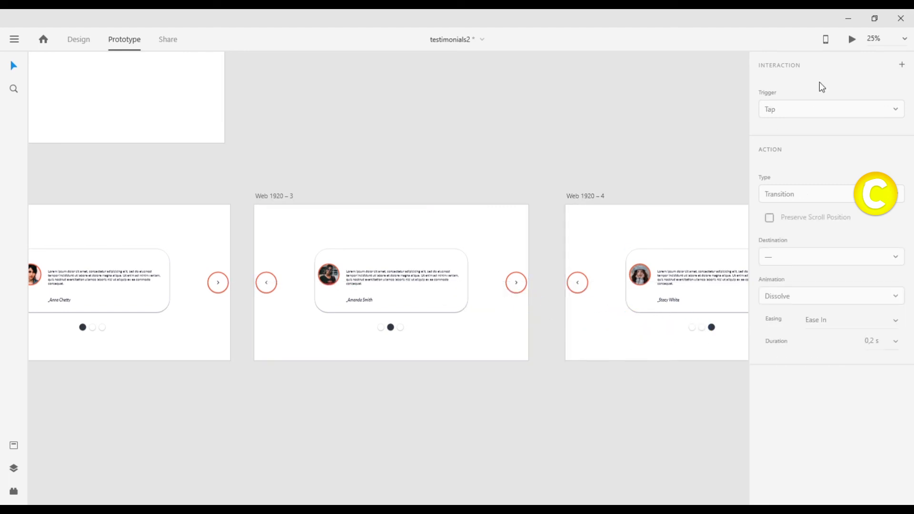
Preview the prototype and test the next arrow by cycling forward through the testimonials
{"action": "left_click", "coordinate": [852, 46]}
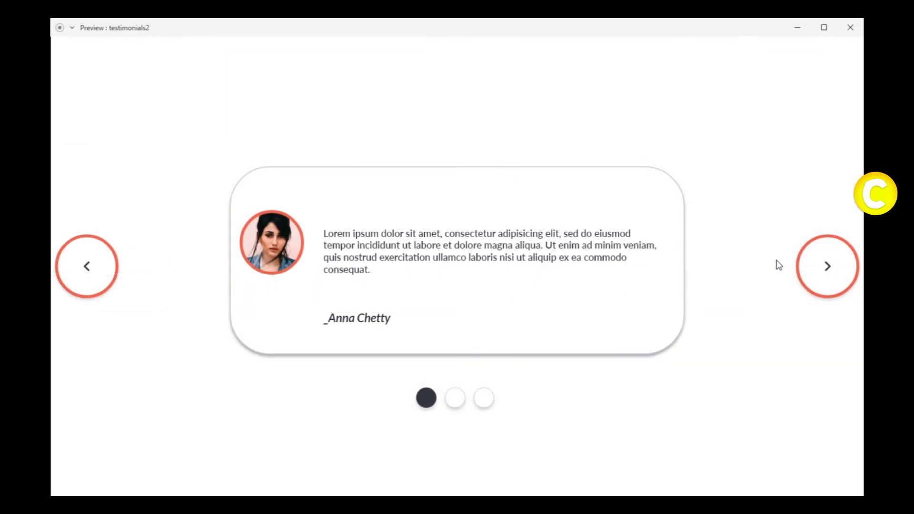
{"action": "left_click", "coordinate": [830, 269]}
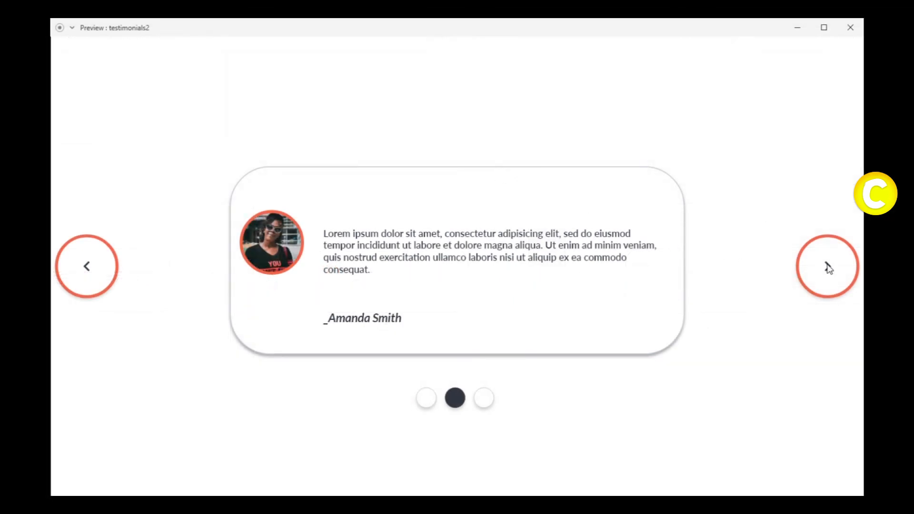
{"action": "left_click", "coordinate": [830, 269]}
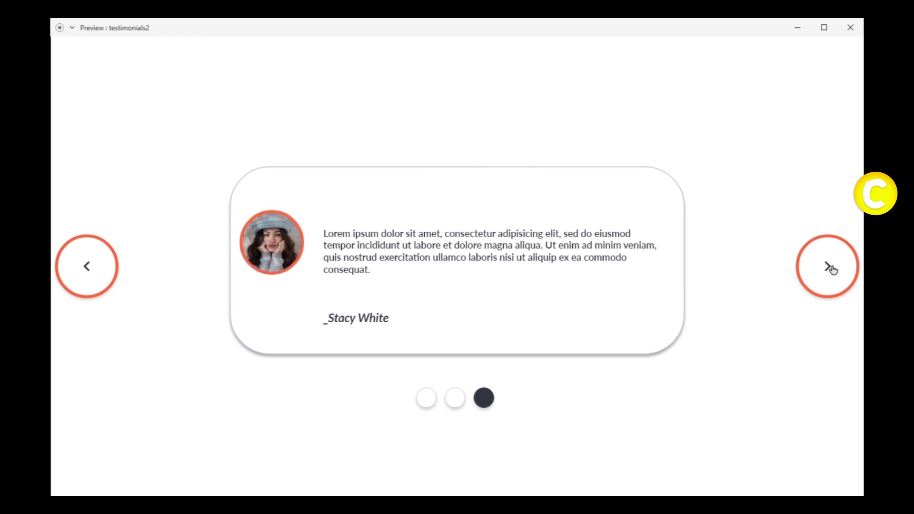
{"action": "left_click", "coordinate": [830, 268]}
{"action": "left_click", "coordinate": [830, 269]}
{"action": "left_click", "coordinate": [830, 269]}
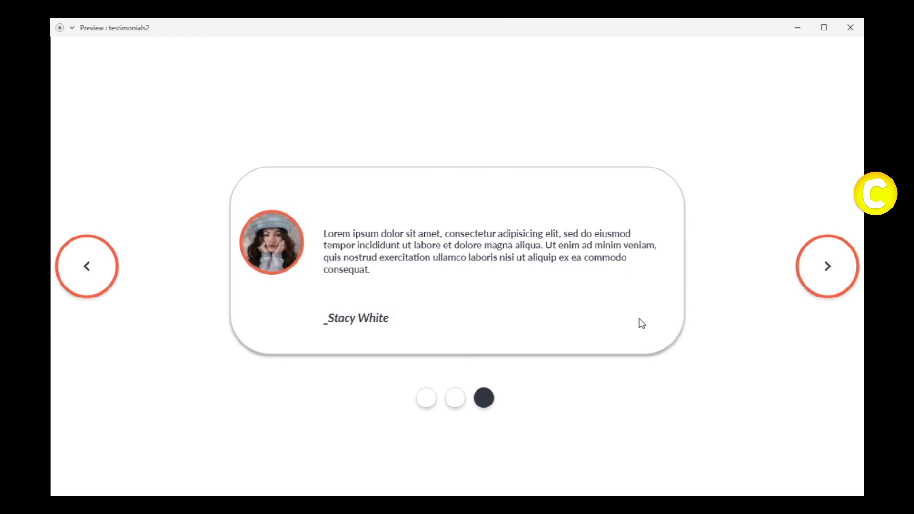
Test the second and first pagination dots in the preview, and cycle backward through the testimonials with the previous arrow
{"action": "left_click", "coordinate": [455, 407]}
{"action": "left_click", "coordinate": [424, 407]}
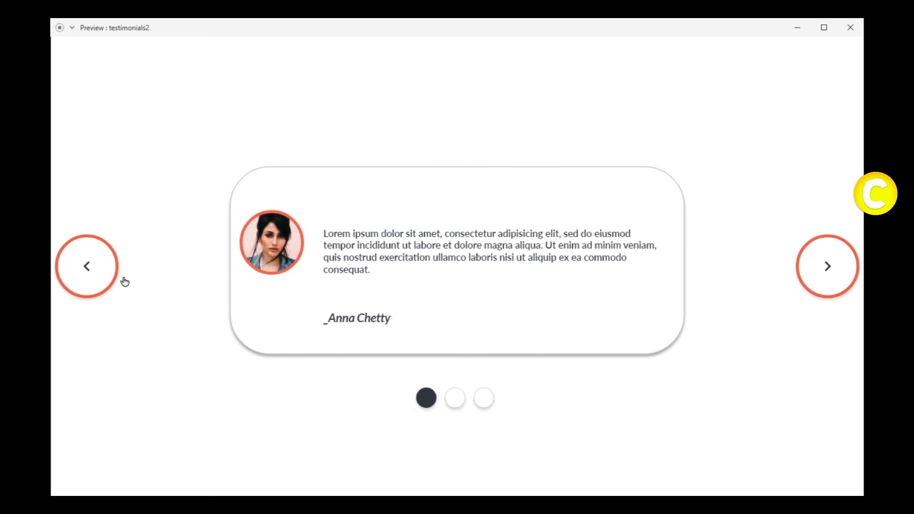
{"action": "left_click", "coordinate": [97, 275]}
{"action": "left_click", "coordinate": [96, 275]}
{"action": "left_click", "coordinate": [97, 275]}
{"action": "left_click", "coordinate": [97, 275]}
{"action": "left_click", "coordinate": [97, 275]}
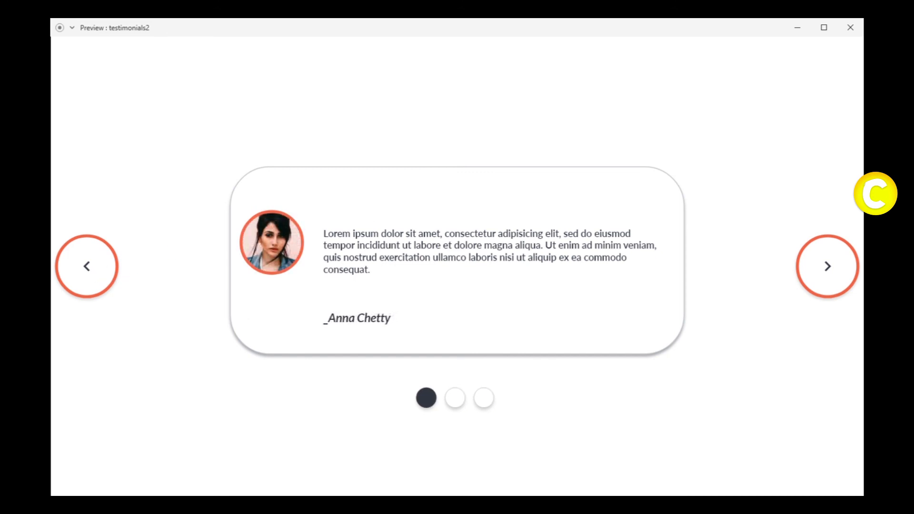